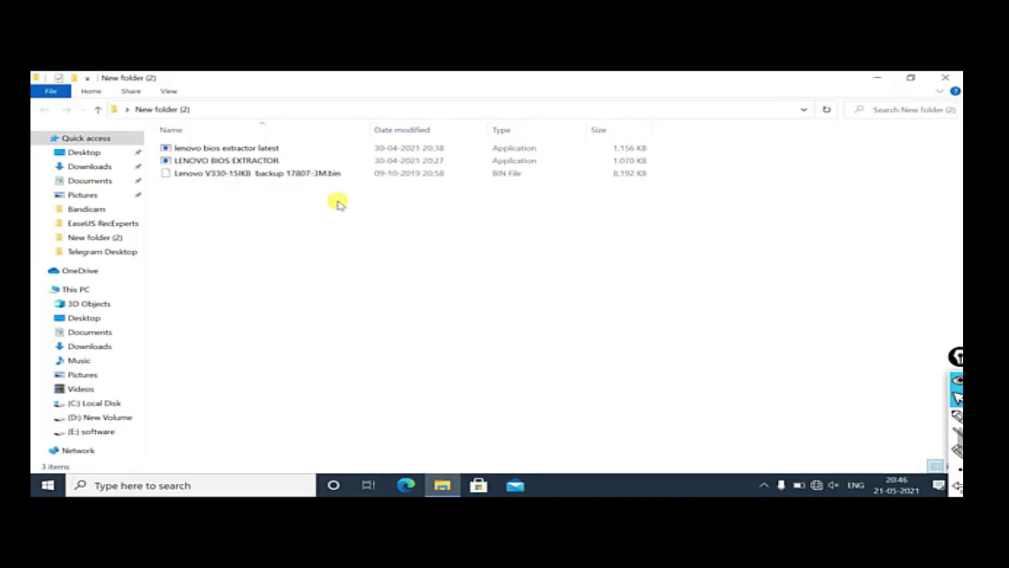
Shrink the New folder (2) window, open Google Chrome, and place its window so the folder's files stay visible.
left_click(924, 77)
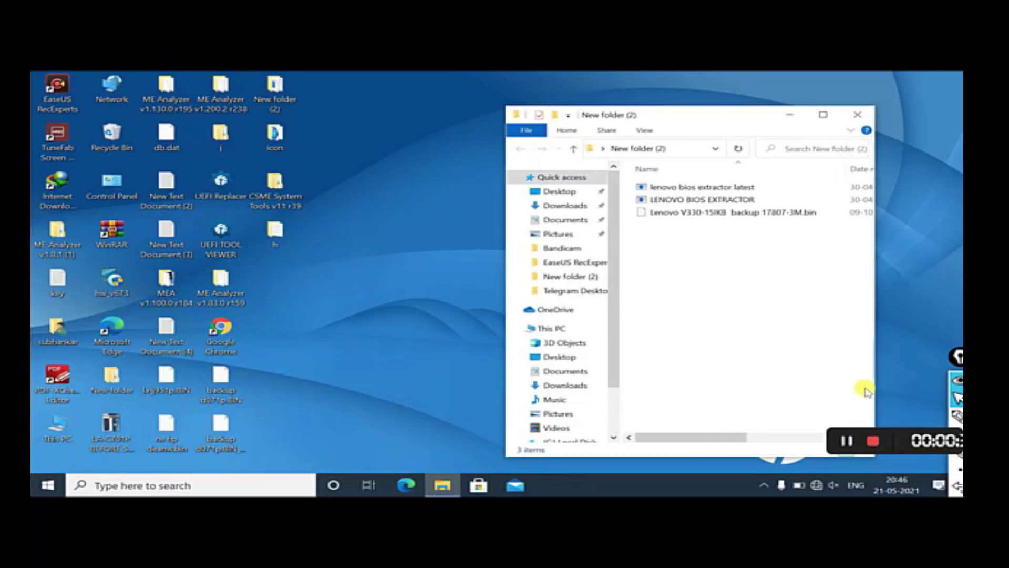
left_click(954, 402)
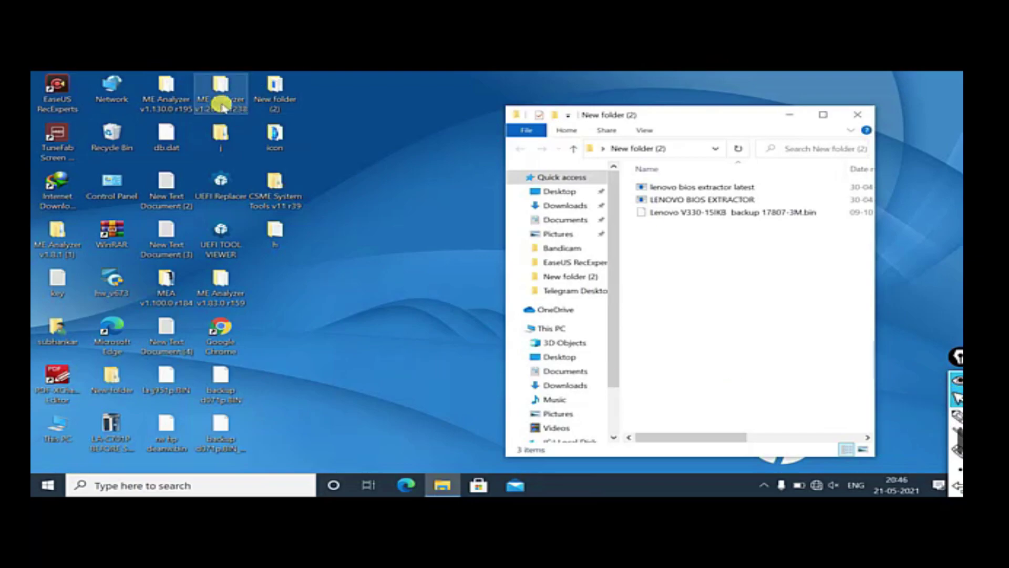
left_click(235, 331)
double_click(235, 331)
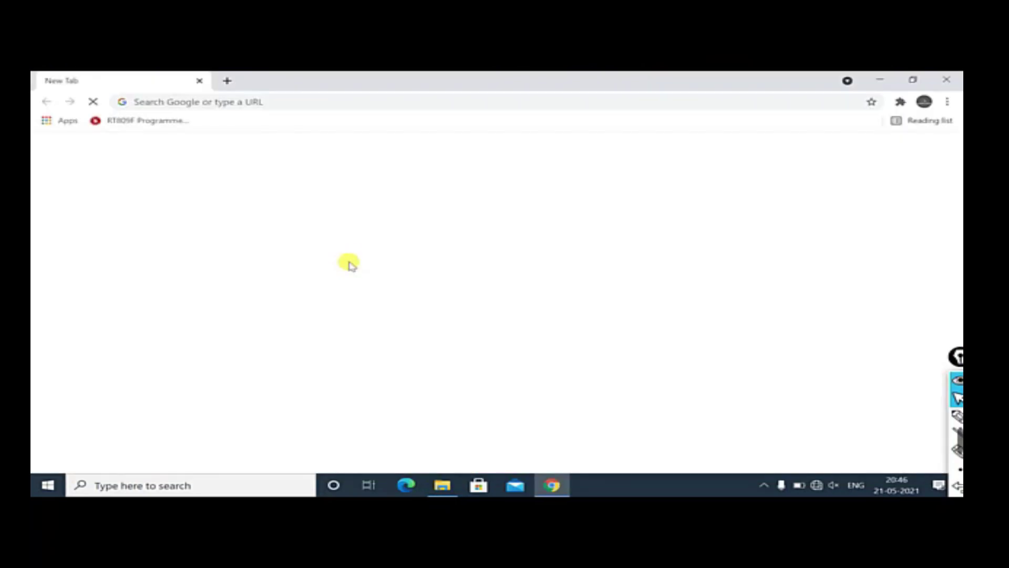
double_click(863, 80)
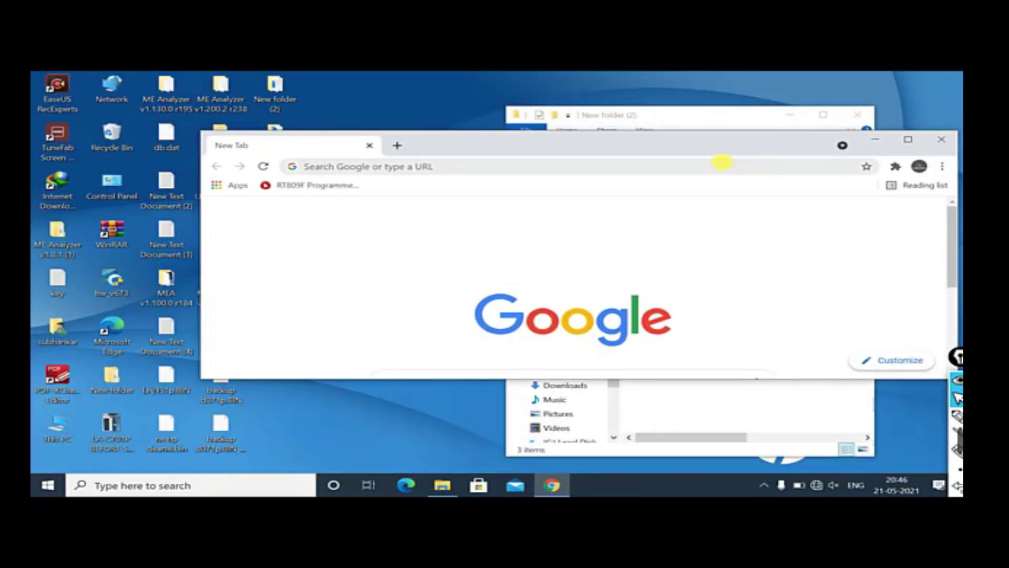
left_click_drag(719, 145, 652, 283)
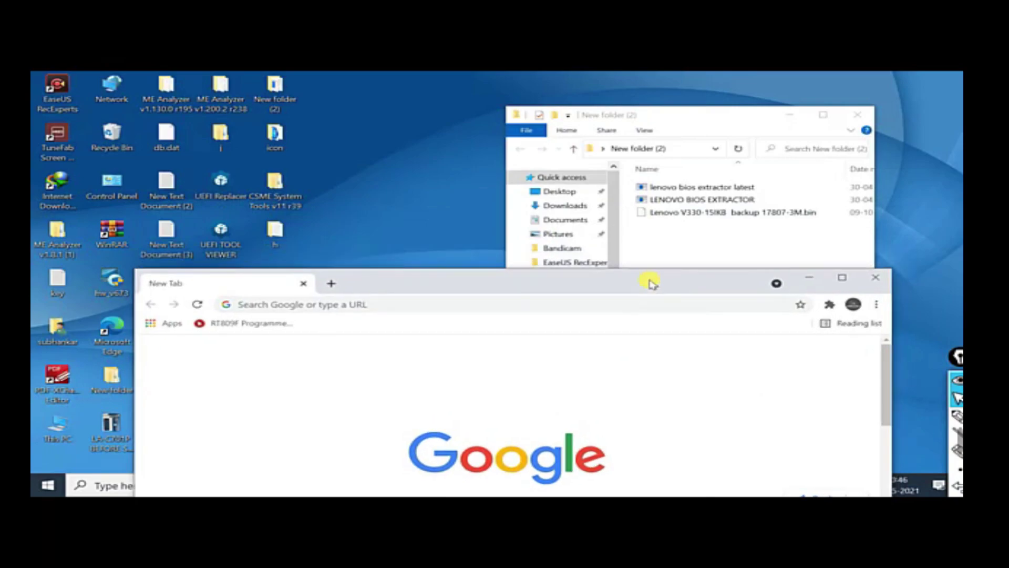
Copy the name text of the Lenovo V330-15IKB backup .bin file without renaming it.
left_click(675, 212)
right_click(675, 212)
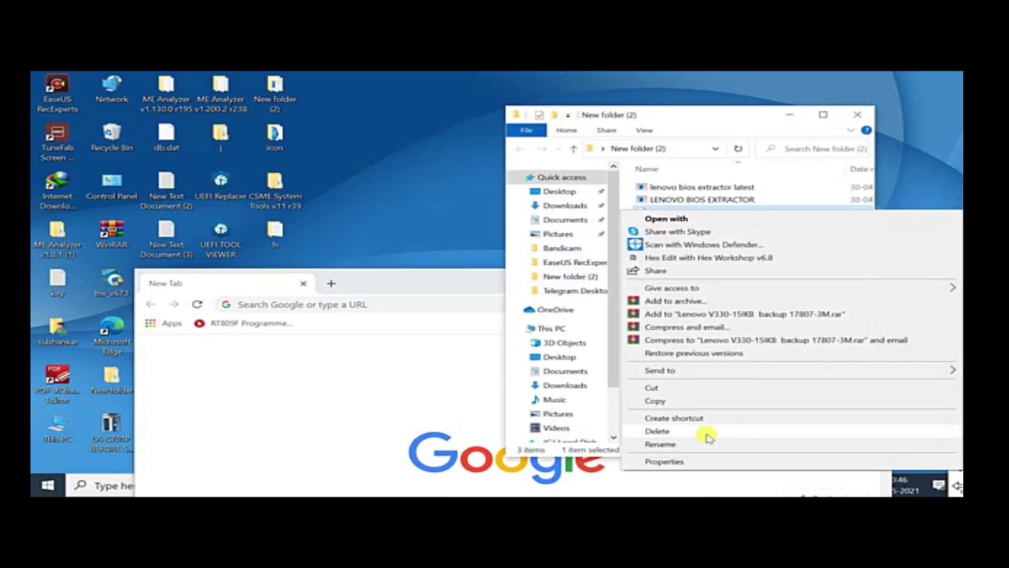
left_click(688, 444)
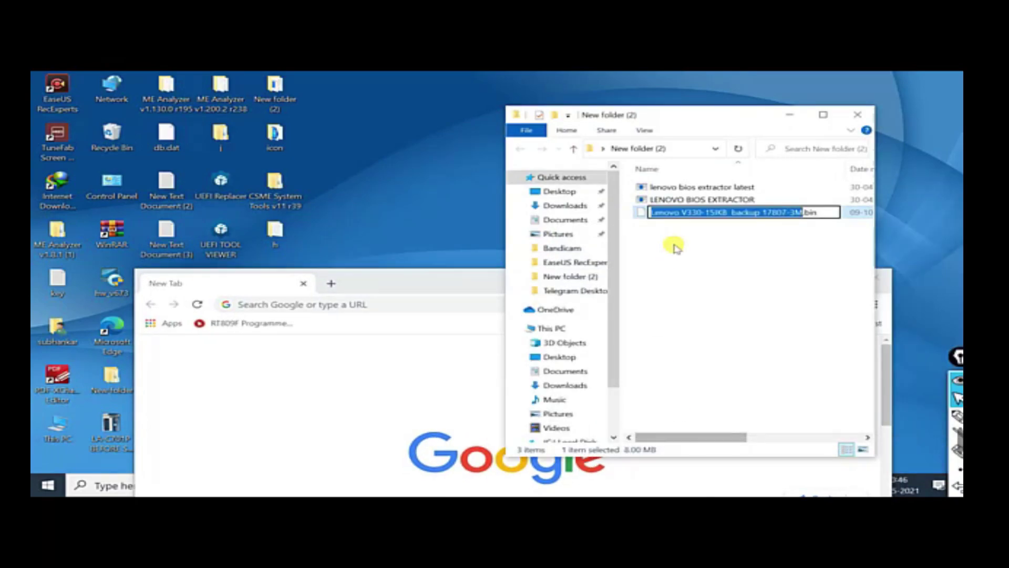
right_click(718, 215)
left_click(756, 245)
left_click(777, 267)
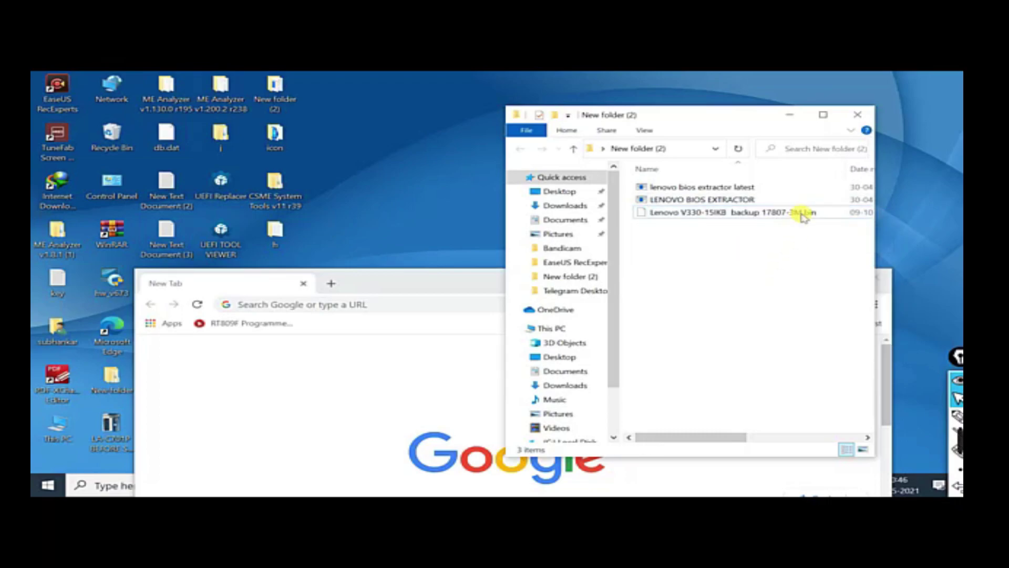
Search Google in Chrome for "lenovo v330-15ikb drivers", starting from the copied file name.
left_click(471, 281)
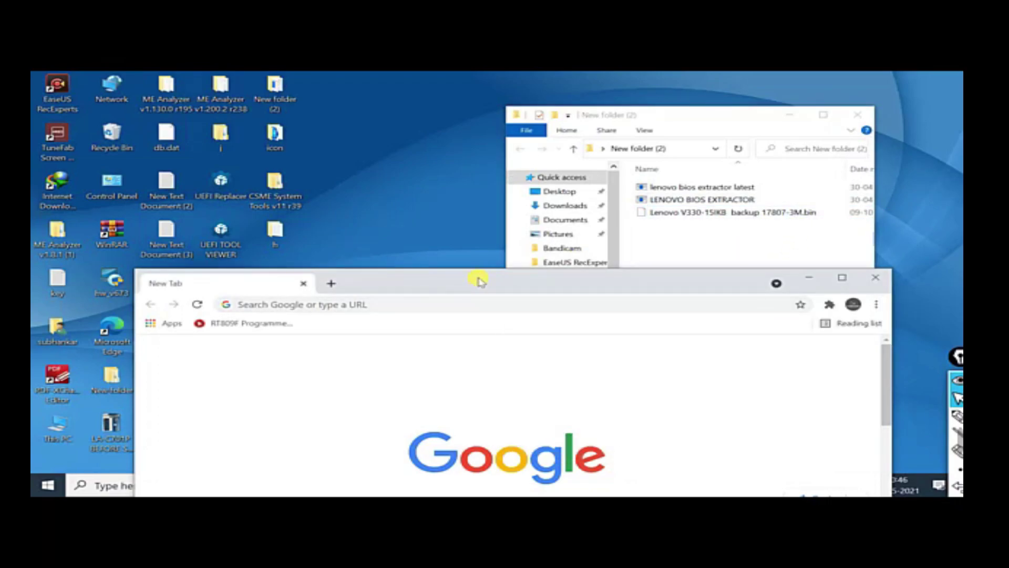
left_click_drag(479, 279, 486, 155)
left_click(488, 183)
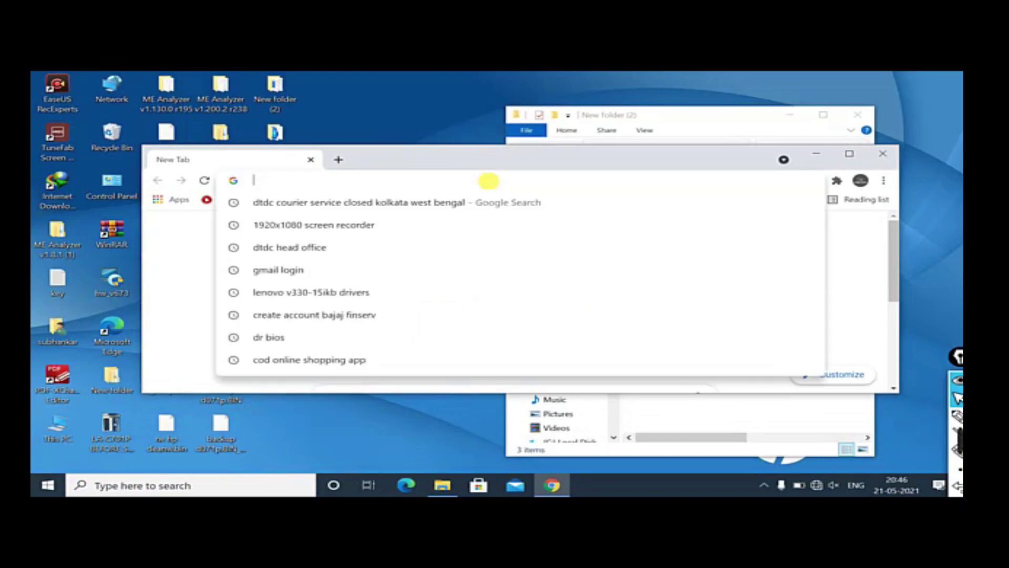
right_click(489, 182)
left_click(526, 260)
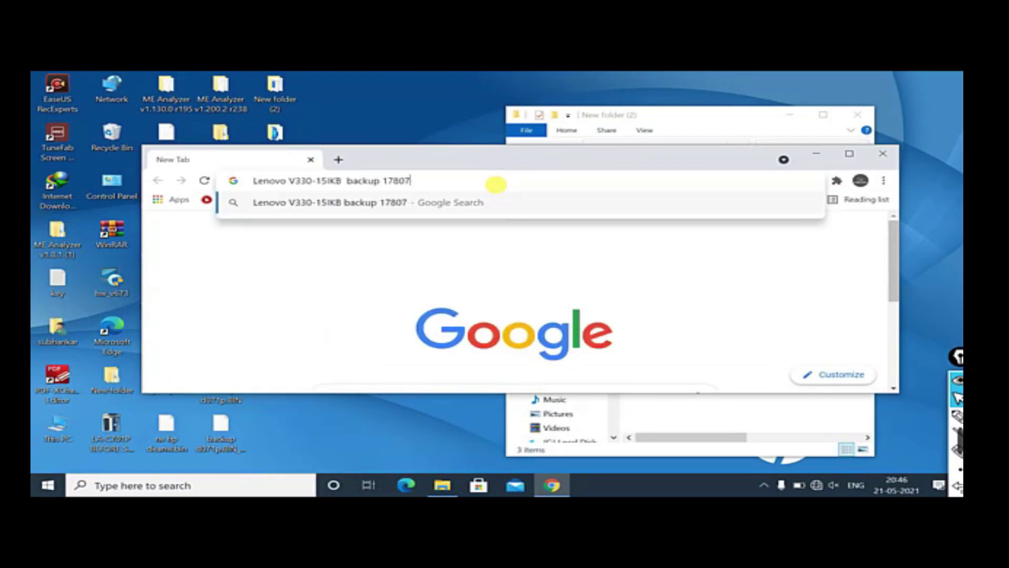
key("BackSpace")
key("BackSpace")
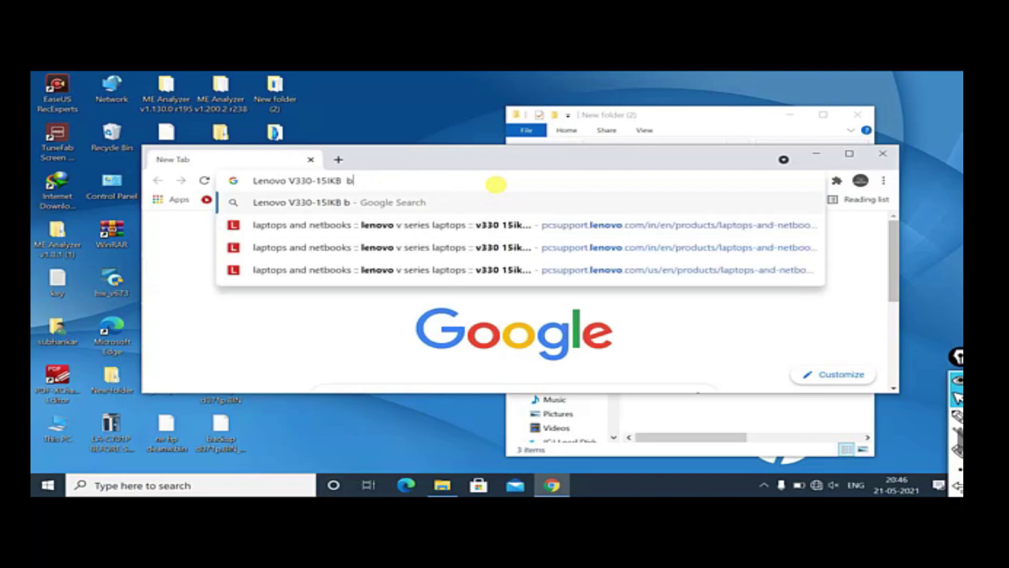
left_click(444, 222)
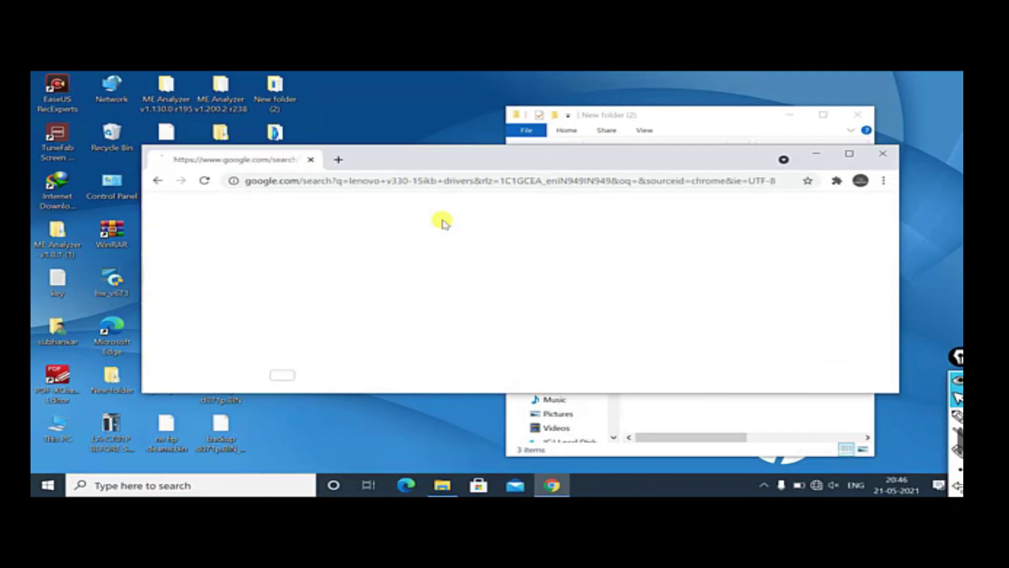
Connect the computer to the open Redmi 2 Wi-Fi network and return to the driver search results.
left_click(819, 485)
left_click(789, 152)
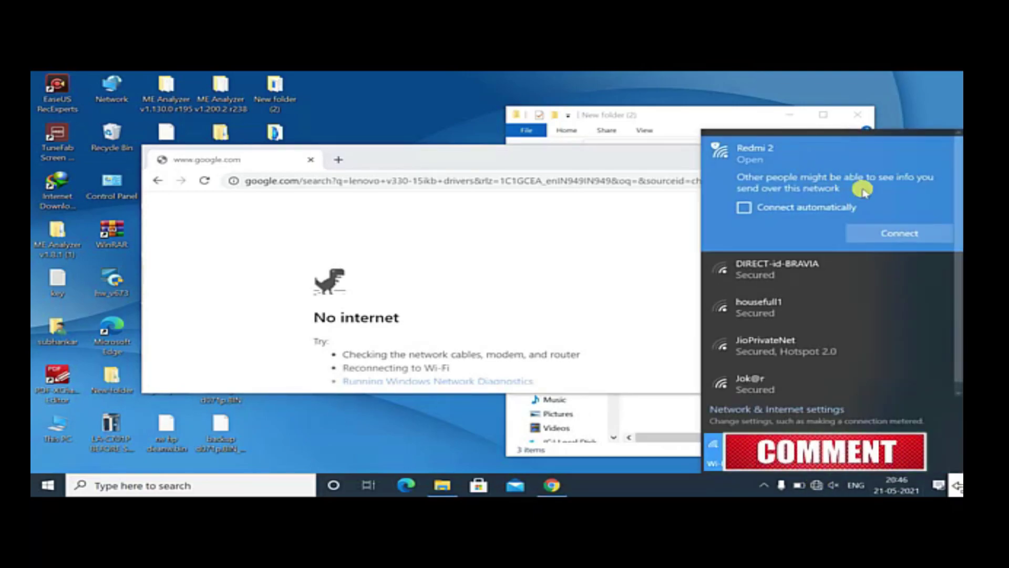
left_click(897, 231)
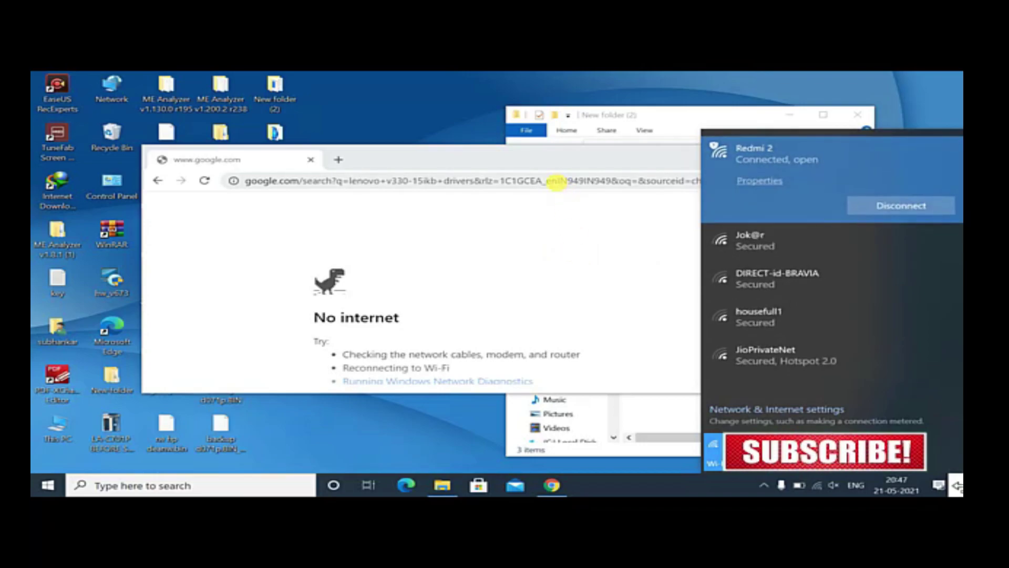
left_click(557, 182)
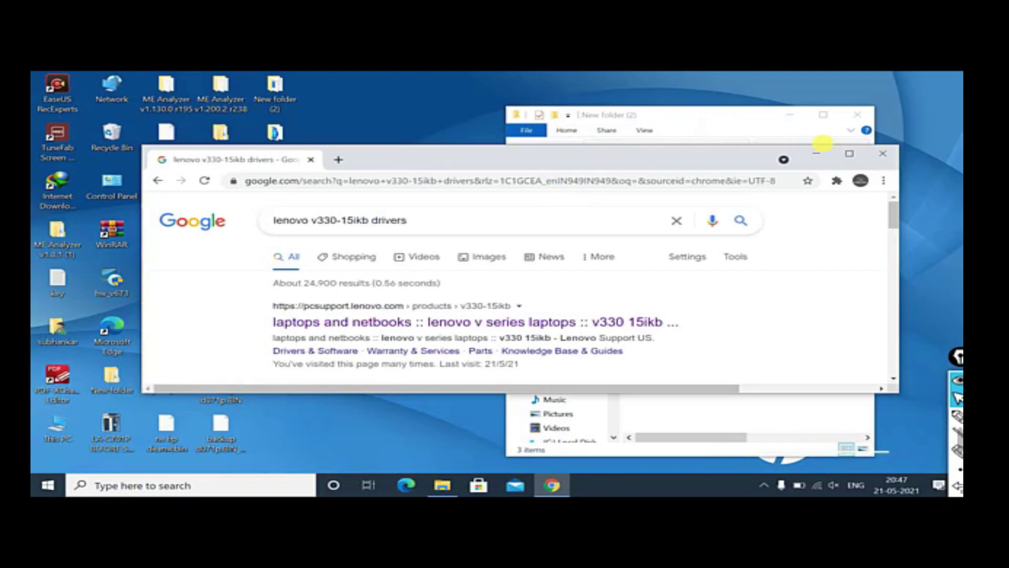
Open the Lenovo support page for the V330-15IKB from the maximized search results and go to its Drivers & Software section.
left_click(850, 154)
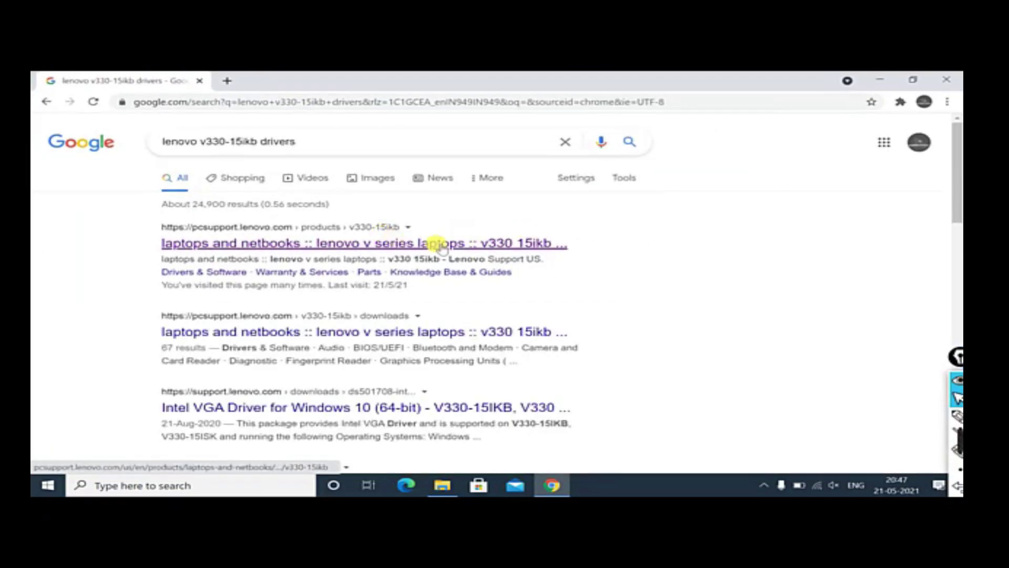
left_click(400, 244)
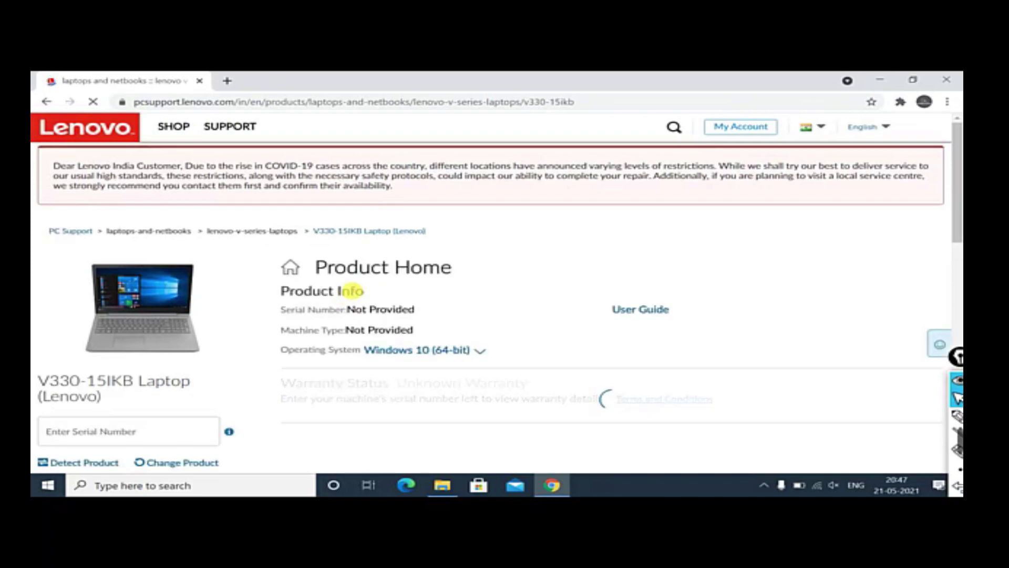
scroll(350, 295, "down", 2)
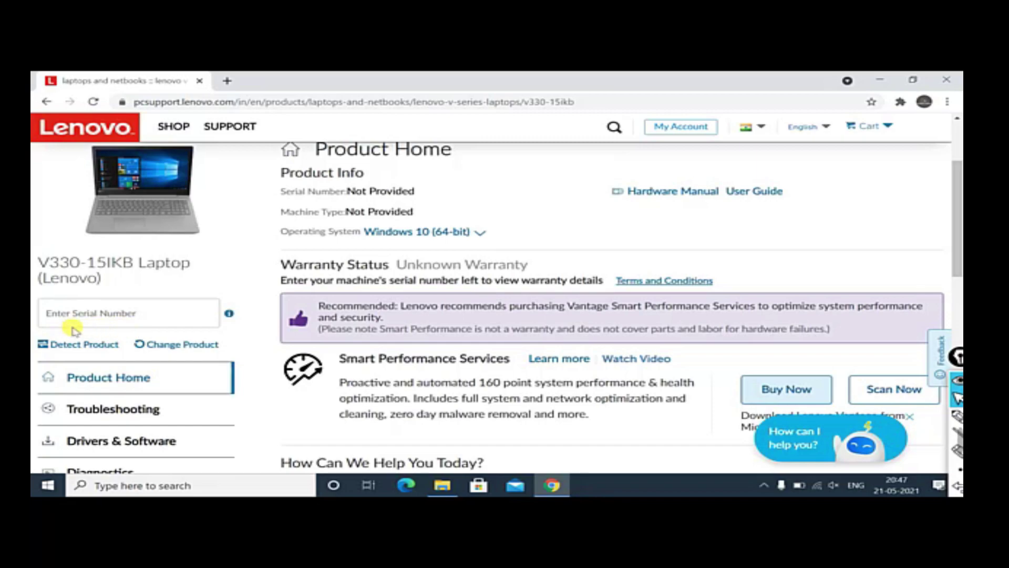
scroll(176, 382, "down", 2)
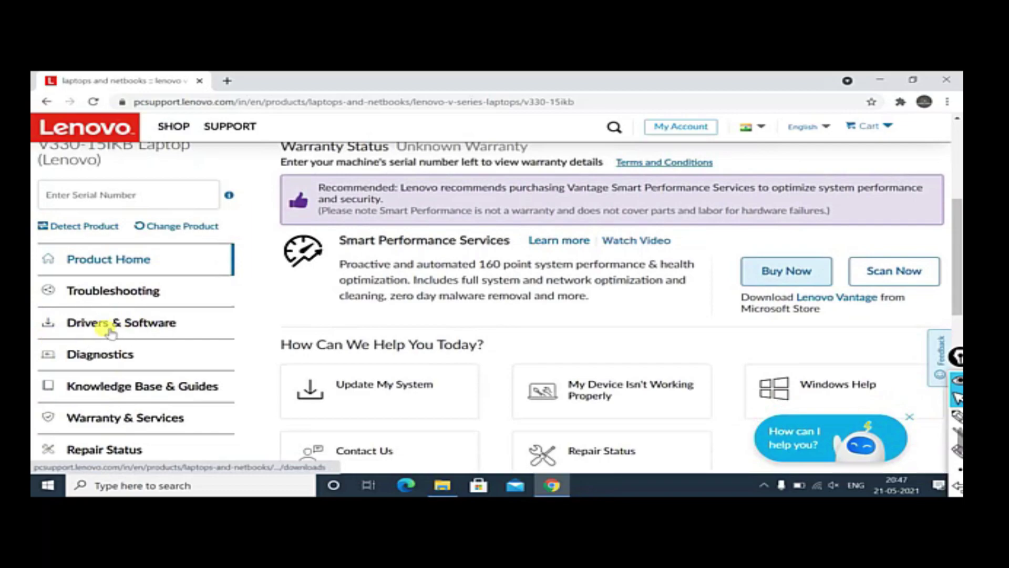
left_click(143, 330)
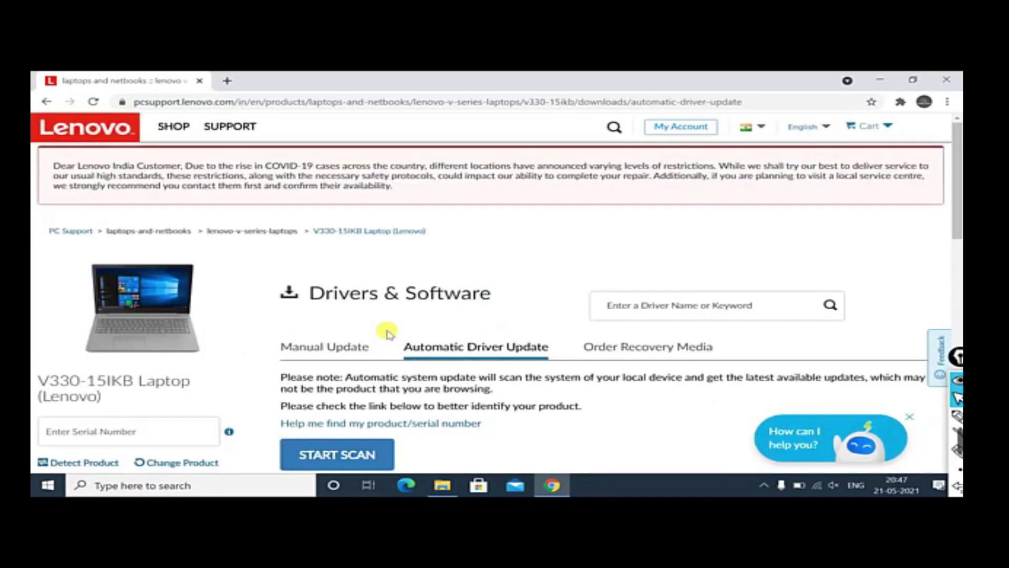
Switch to Manual Update and open the BIOS/UEFI component's downloads.
left_click(330, 349)
scroll(385, 317, "down", 3)
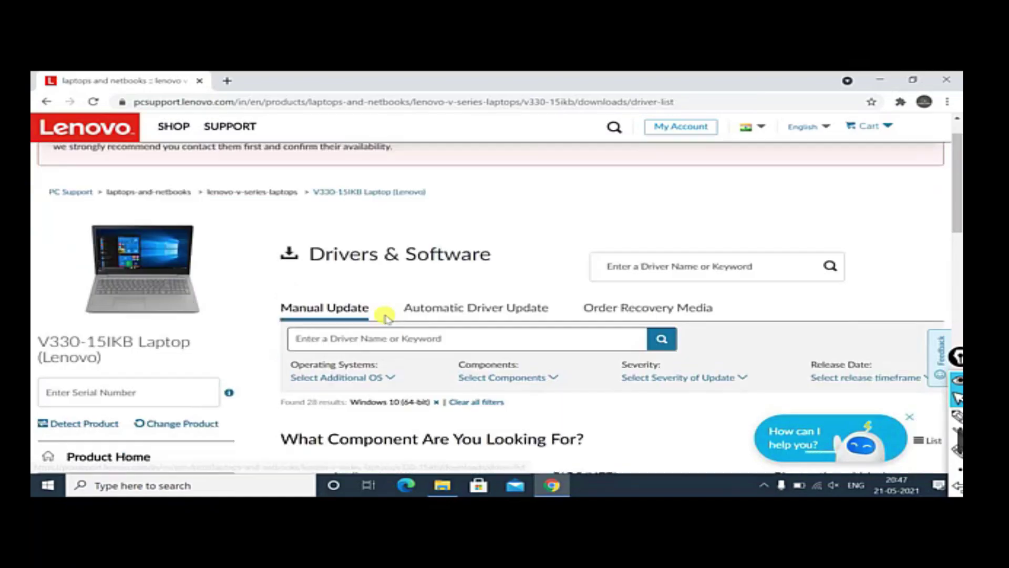
scroll(386, 317, "down", 4)
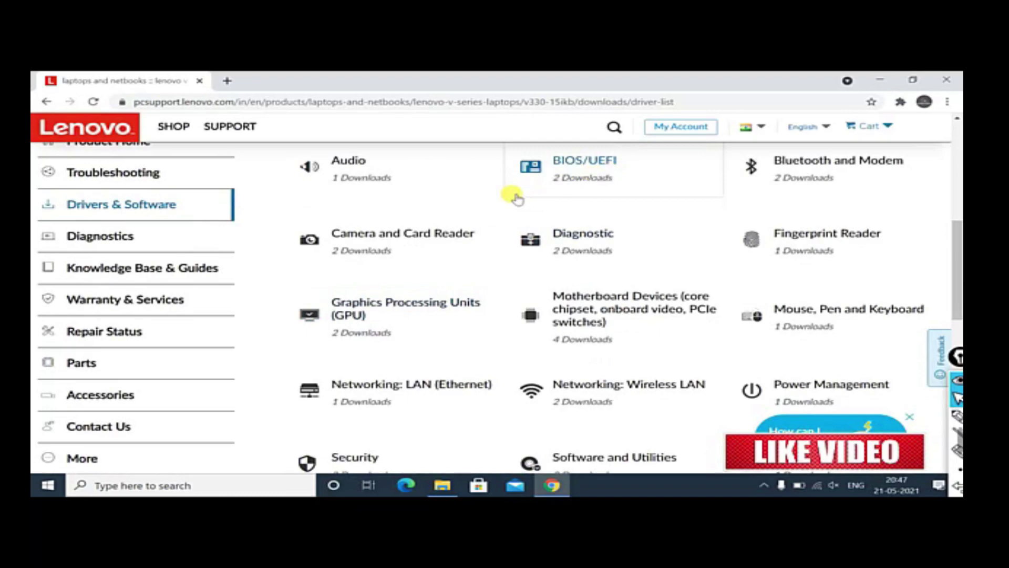
scroll(565, 198, "up", 1)
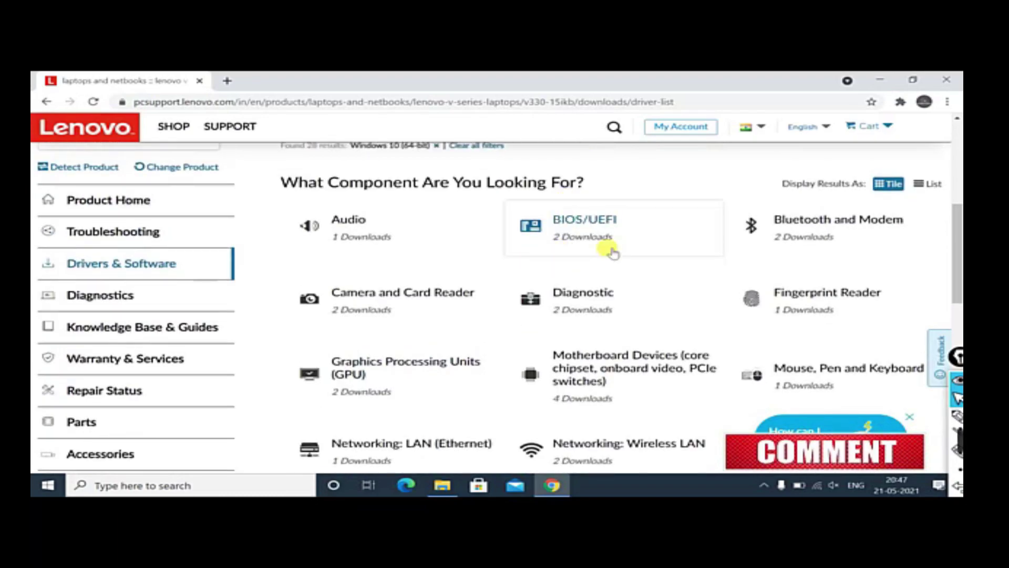
left_click(576, 229)
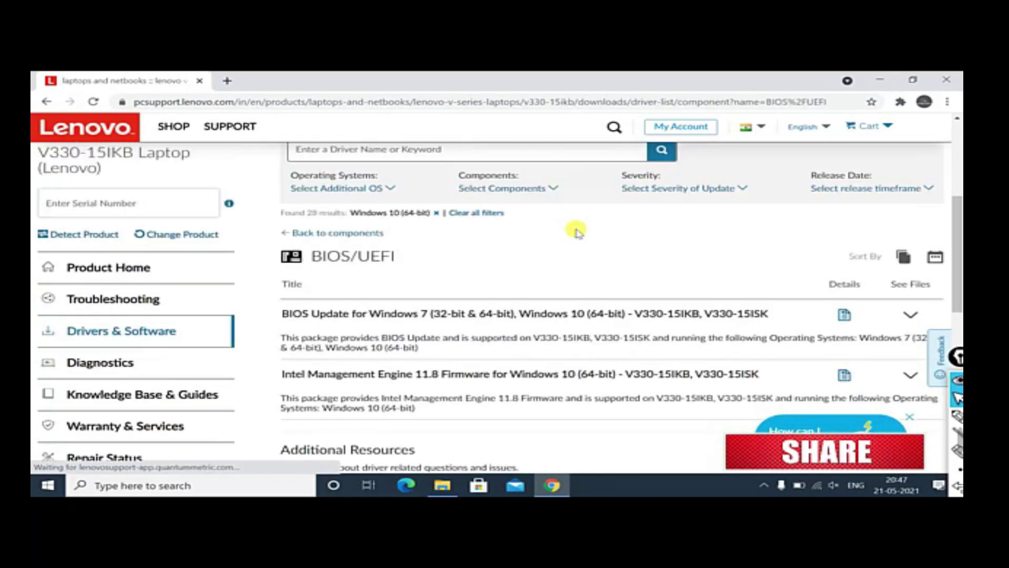
Download the BIOS Update version 6SCN53WW for the V330-15IKB and disconnect from the Redmi 2 Wi-Fi network.
scroll(565, 239, "down", 6)
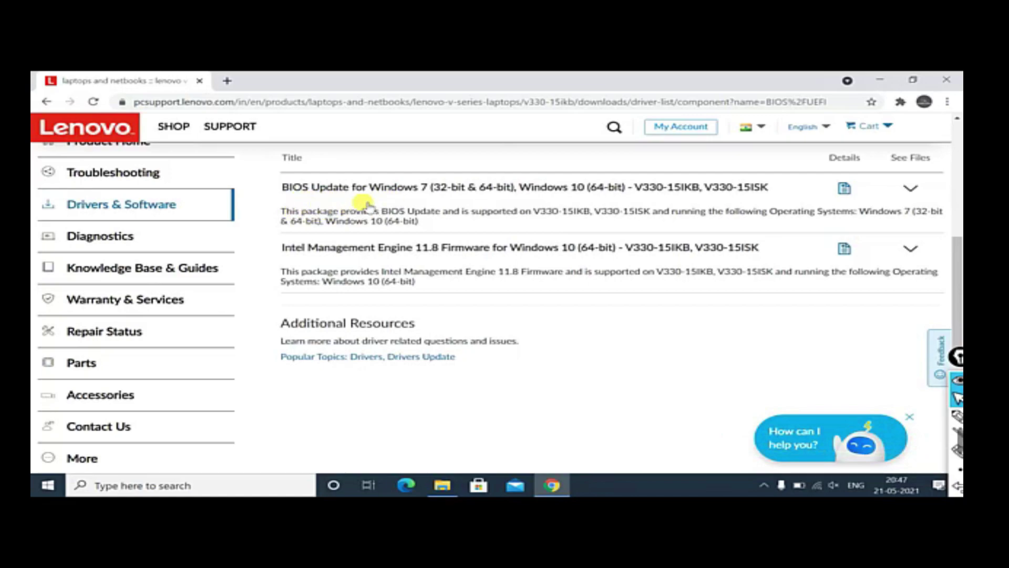
left_click(340, 187)
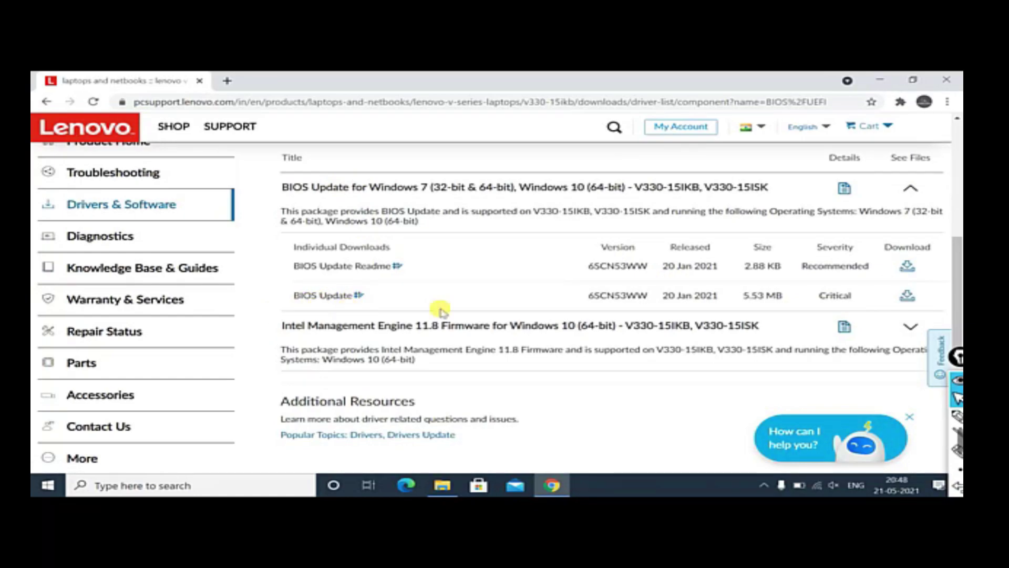
left_click(907, 295)
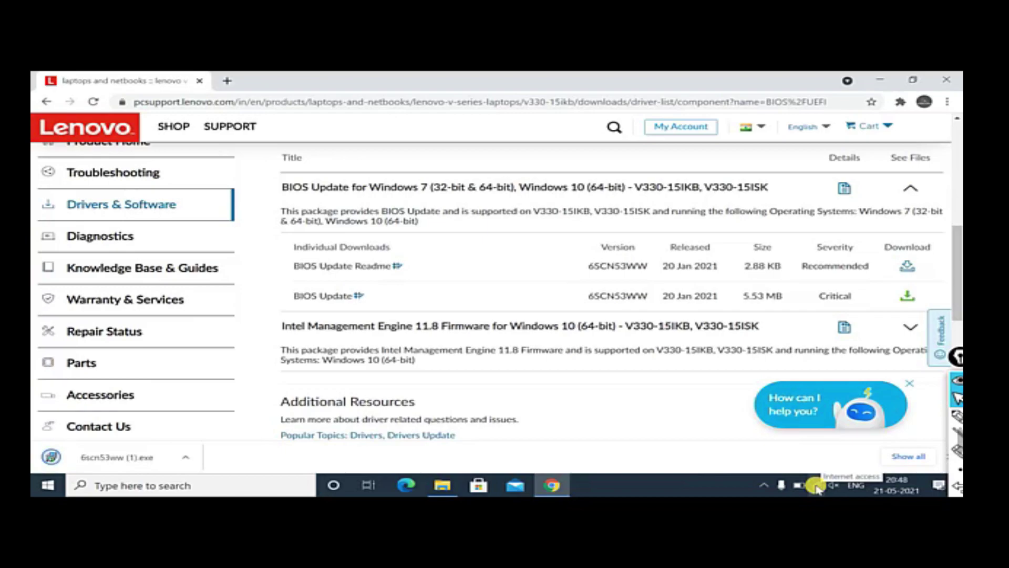
left_click(815, 485)
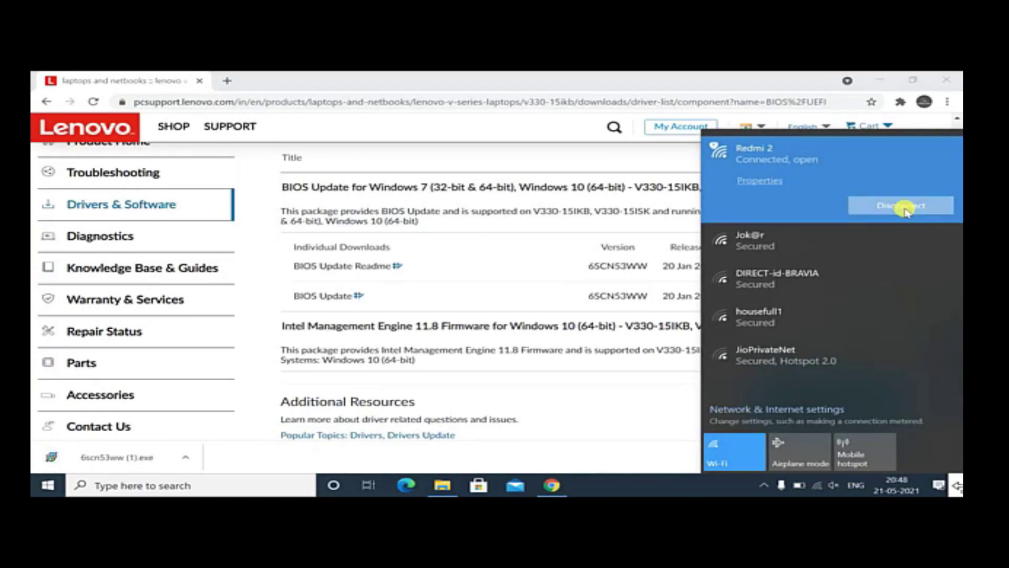
left_click(904, 207)
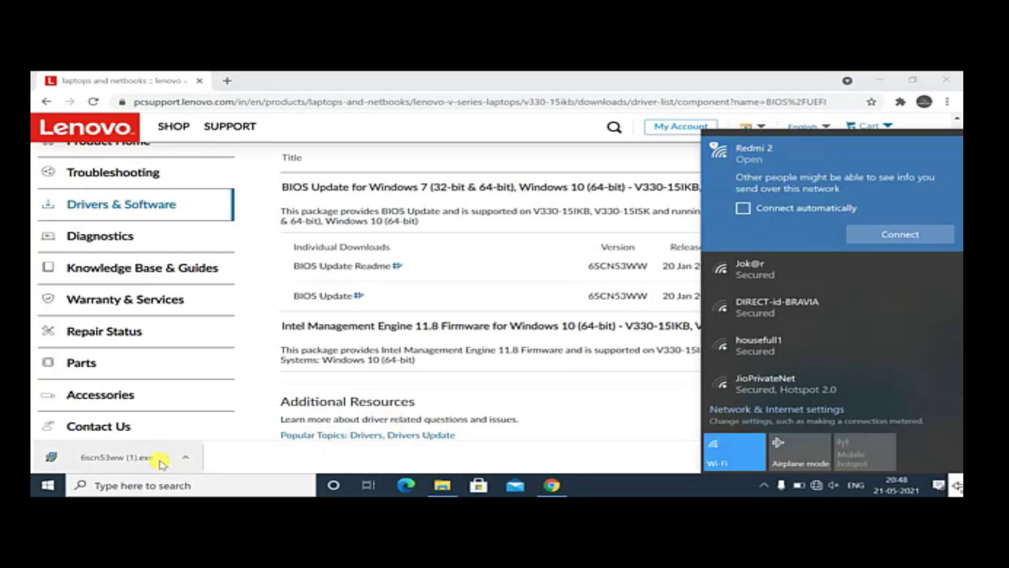
Move the downloaded 6scn53ww (1) file from Downloads into New folder (2), closing the Downloads and Chrome windows.
left_click(186, 457)
left_click(247, 418)
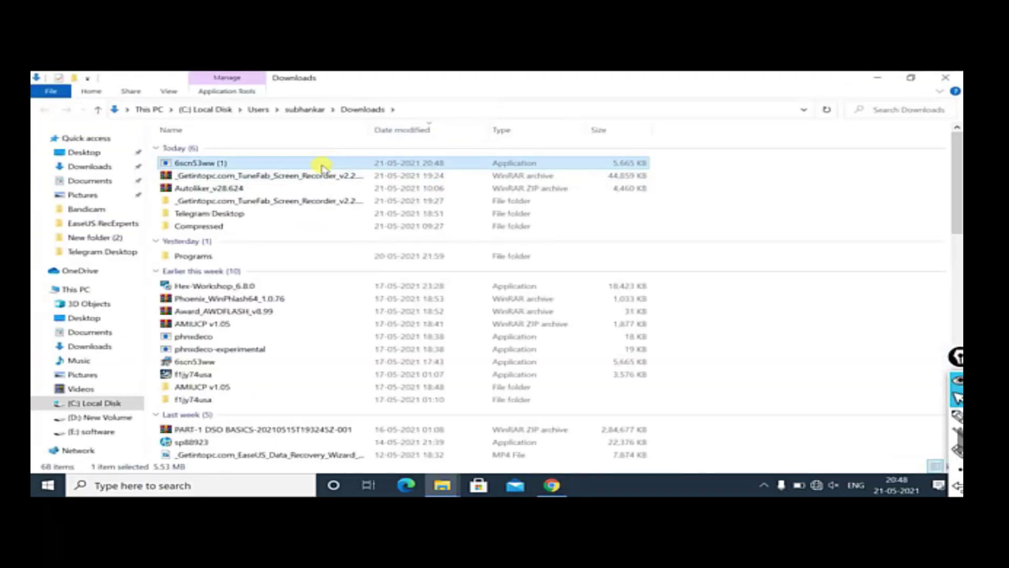
right_click(211, 166)
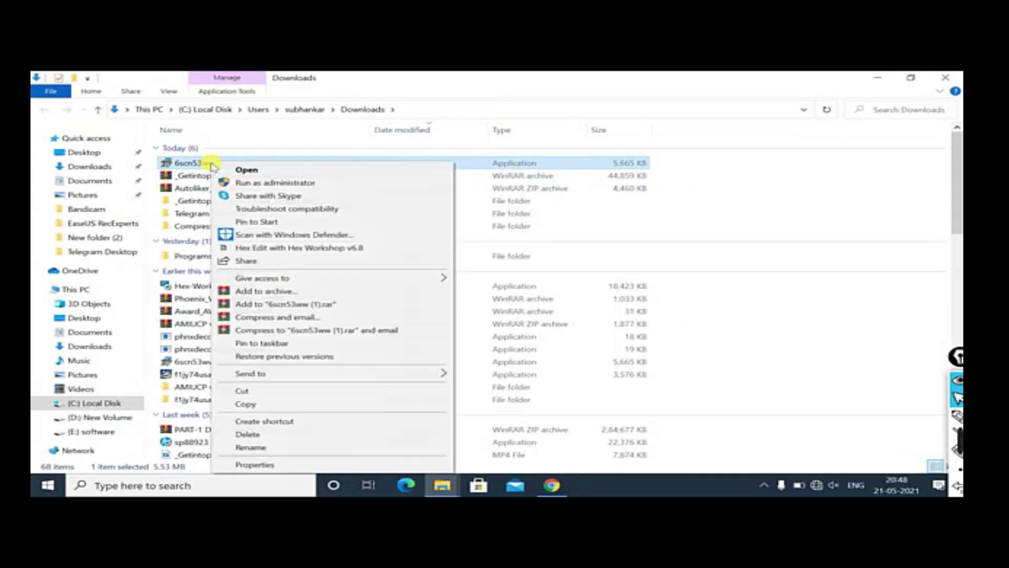
left_click(254, 391)
left_click(945, 77)
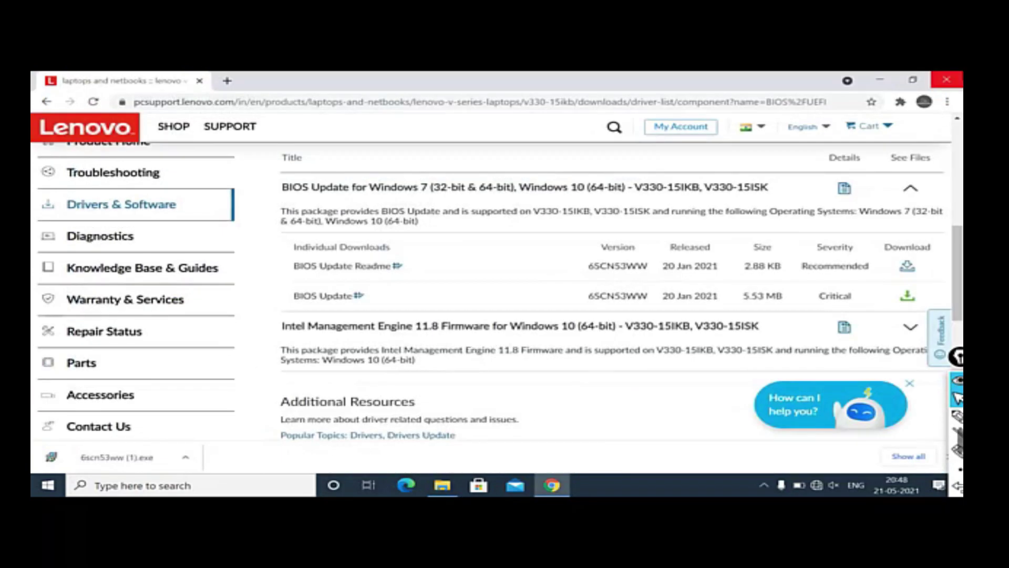
left_click(946, 79)
right_click(705, 271)
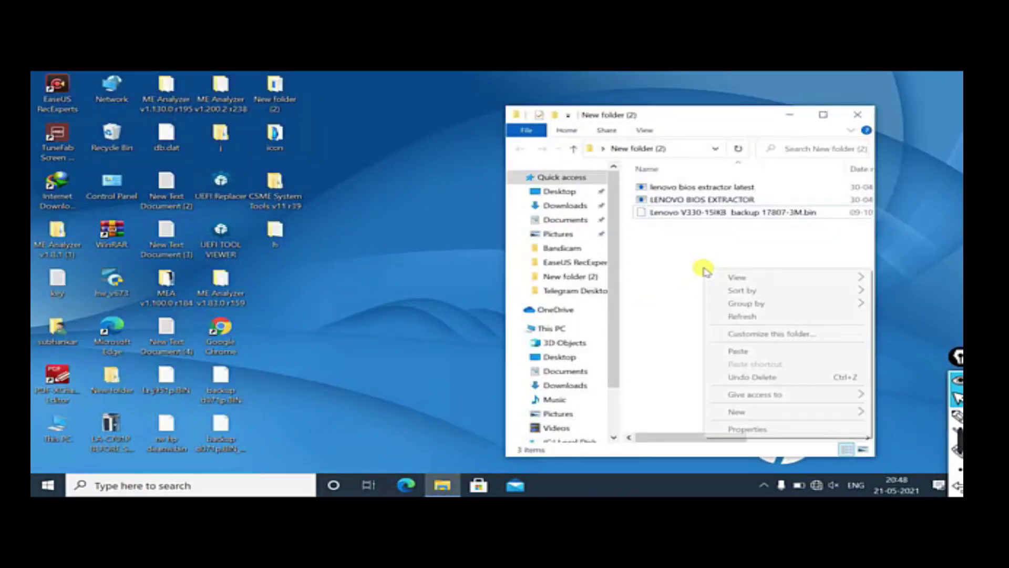
left_click(762, 351)
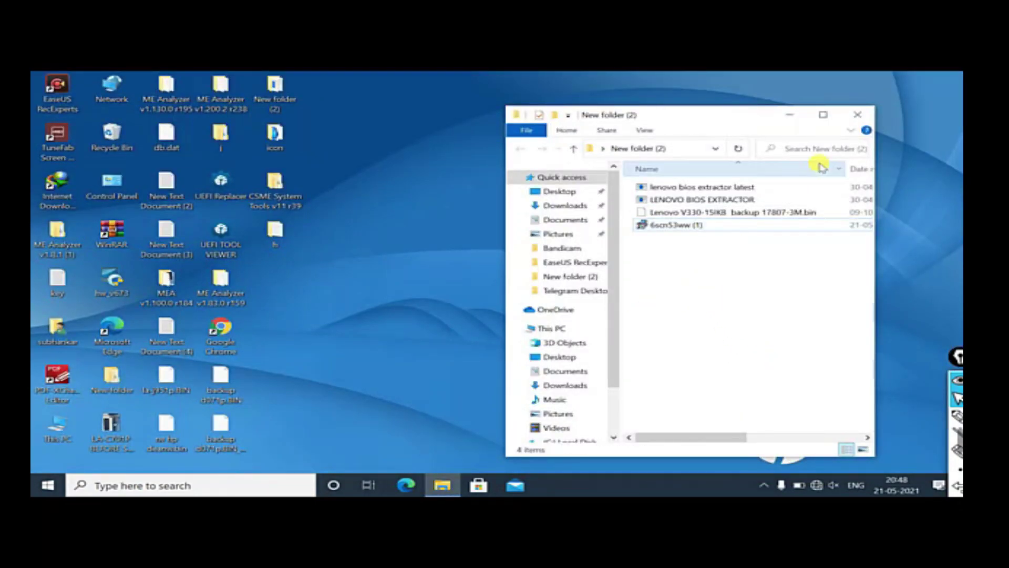
Unpack the 6scn53ww (1) update with the Lenovo BIOS extractor and open the codeGetExtractPath folder.
left_click(824, 115)
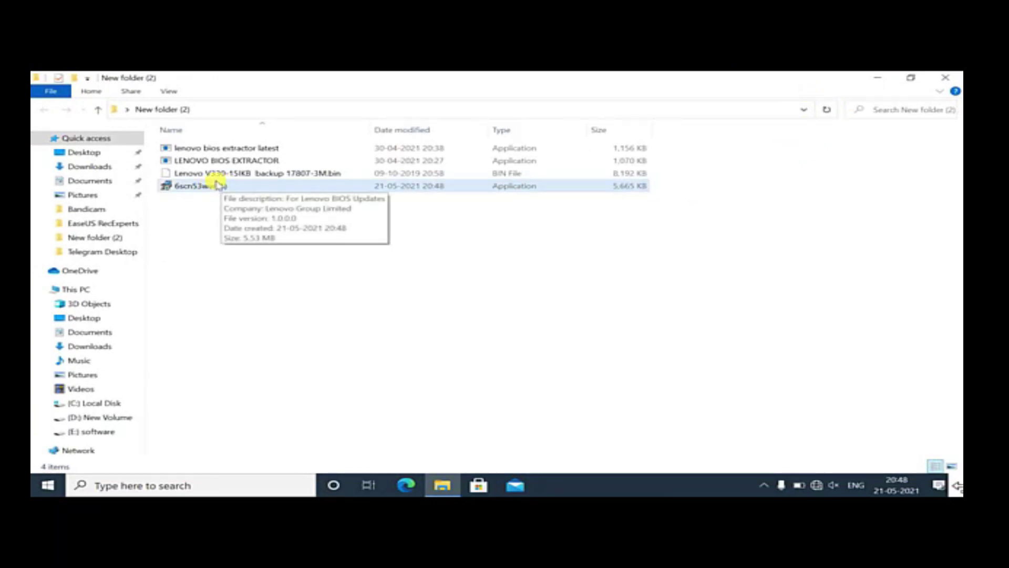
left_click_drag(218, 185, 241, 151)
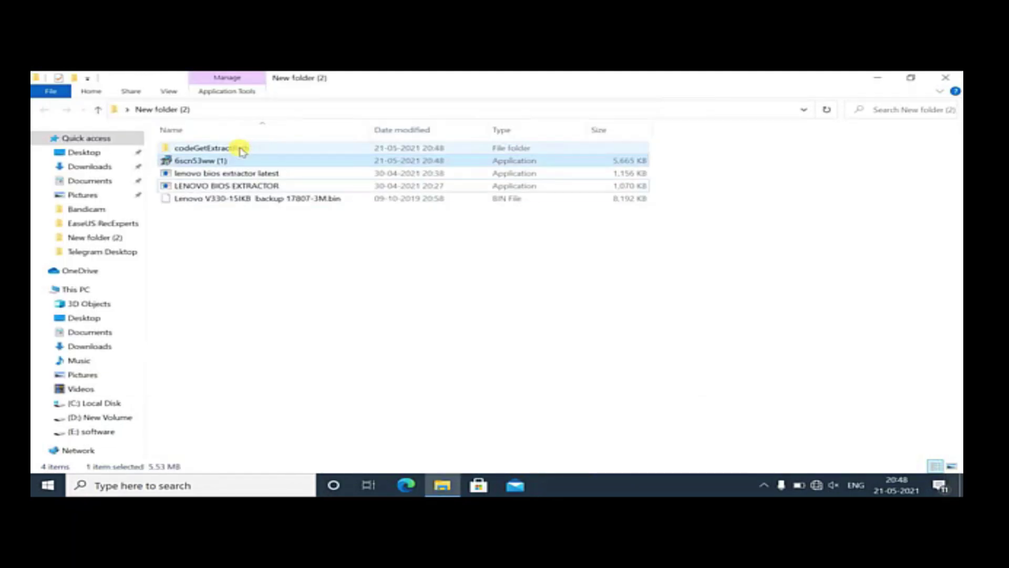
left_click(246, 261)
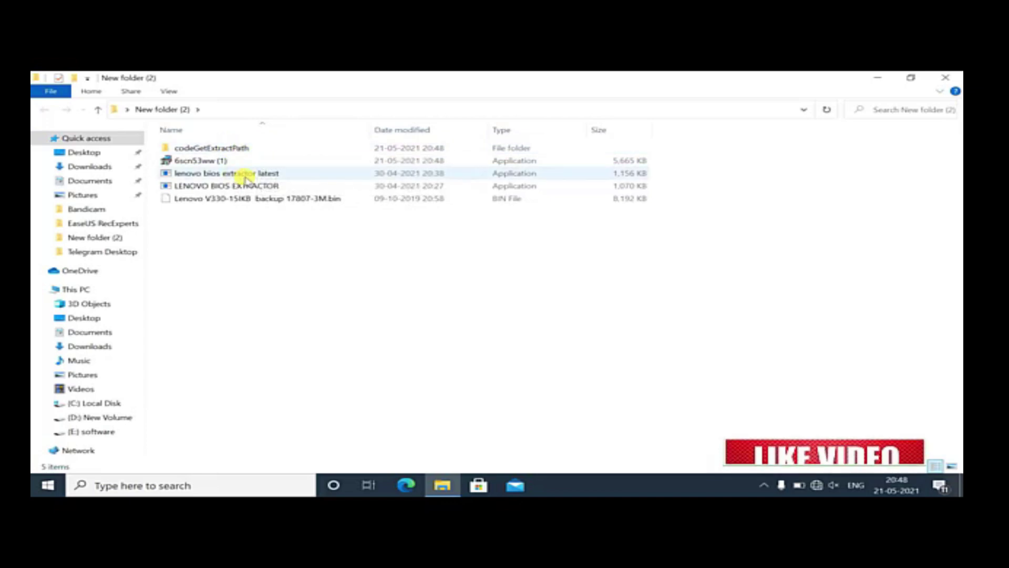
left_click(242, 147)
double_click(242, 148)
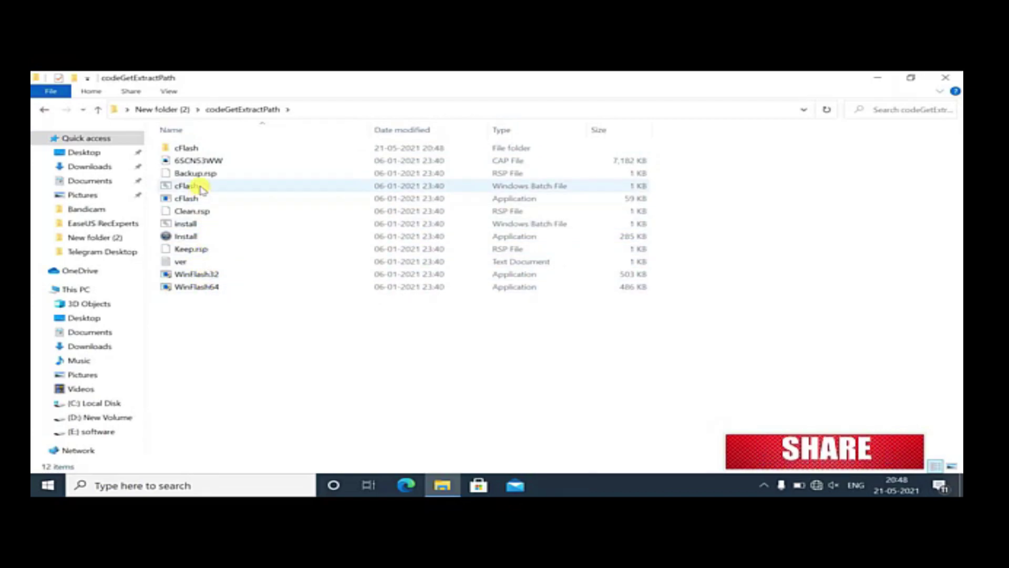
Check the size and file type of the 6SCN53WW CAP file in its properties.
left_click(201, 161)
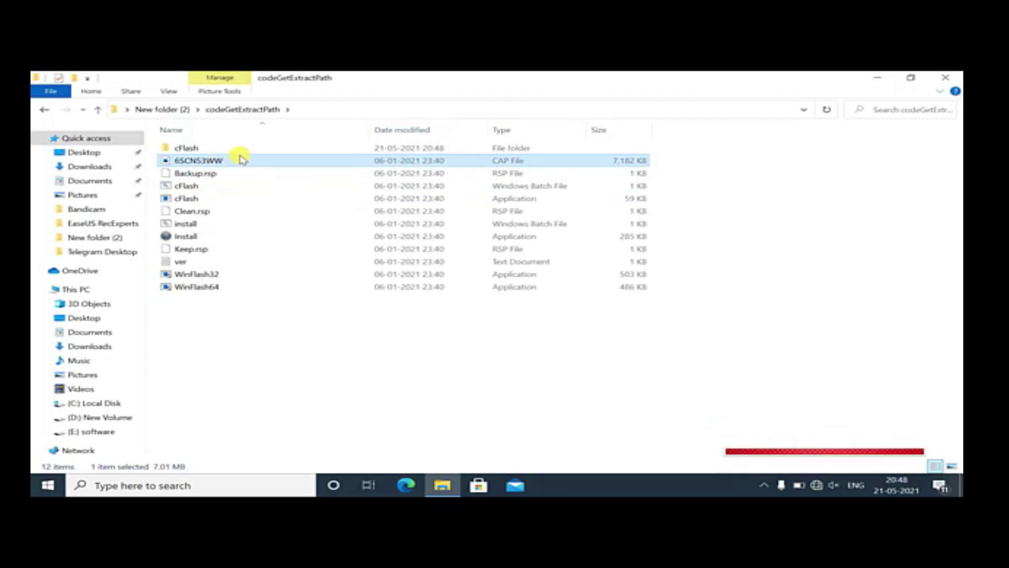
right_click(227, 159)
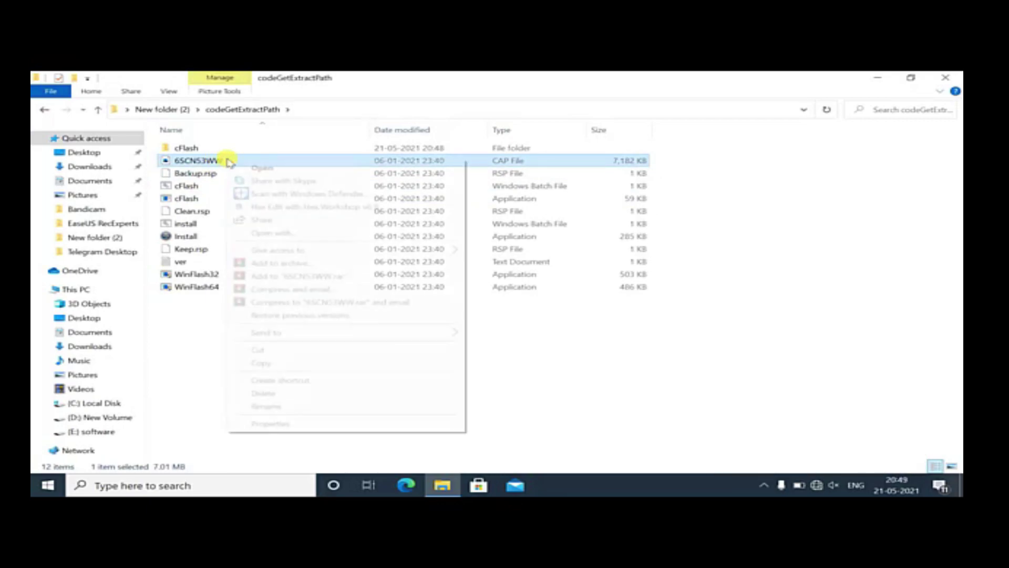
left_click(266, 424)
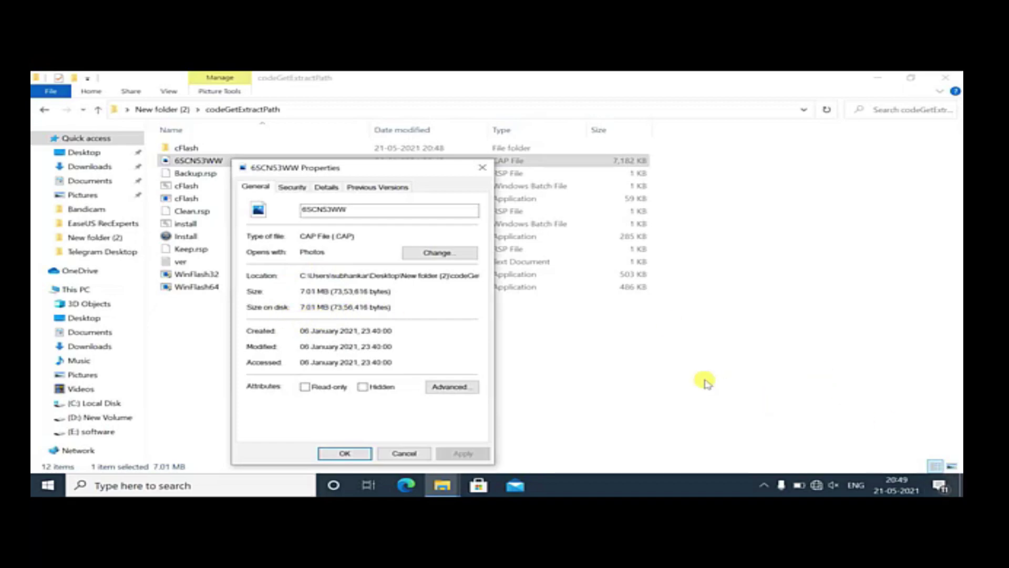
left_click(481, 167)
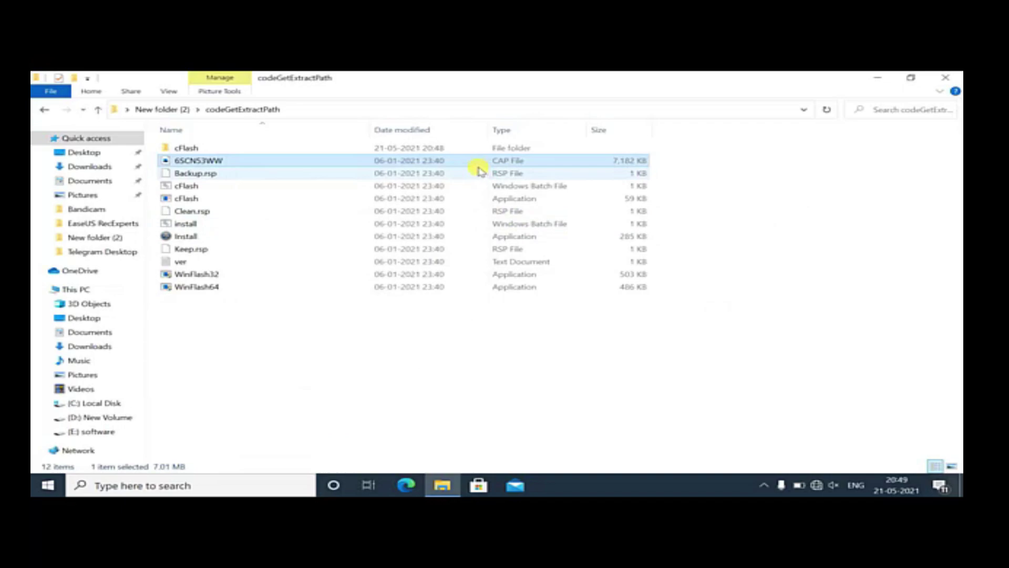
Move the 6SCN53WW CAP file from codeGetExtractPath into New folder (2).
right_click(235, 159)
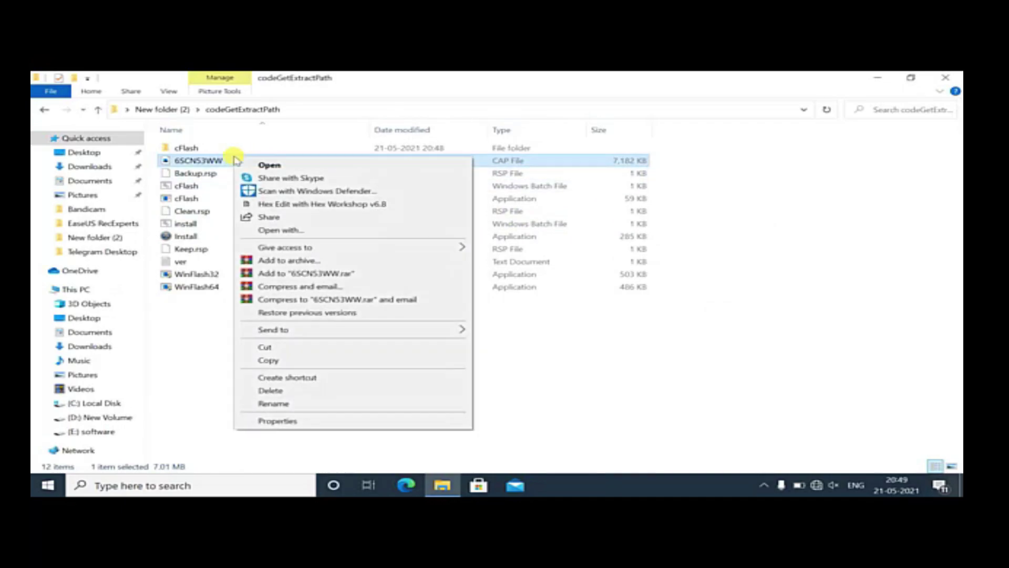
left_click(305, 346)
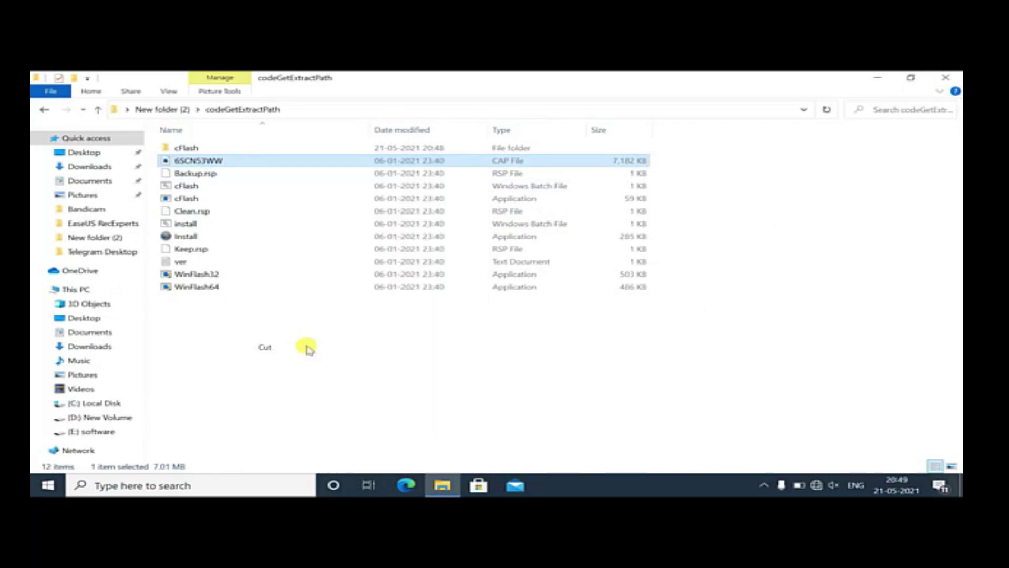
left_click(47, 110)
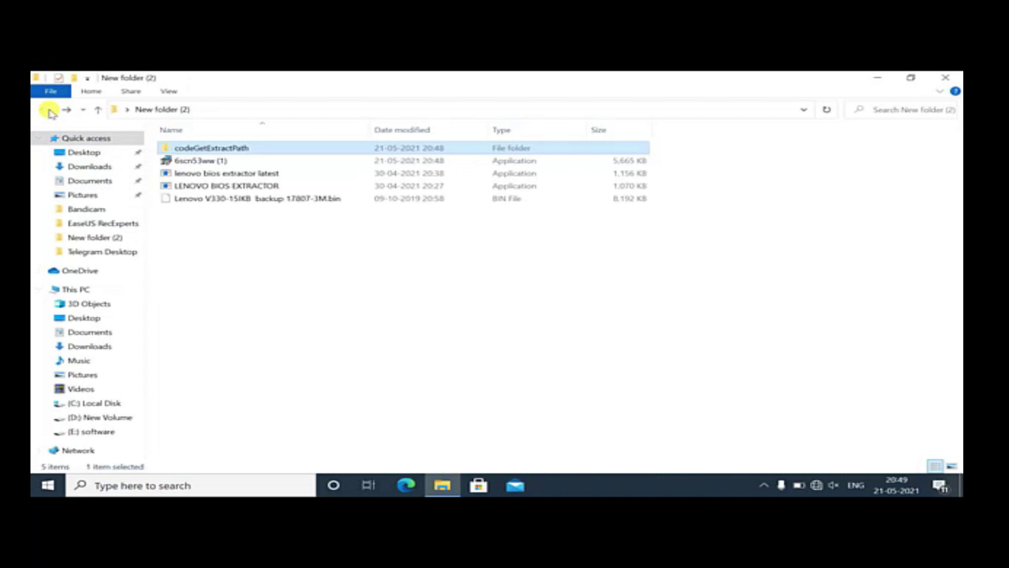
right_click(250, 258)
left_click(310, 339)
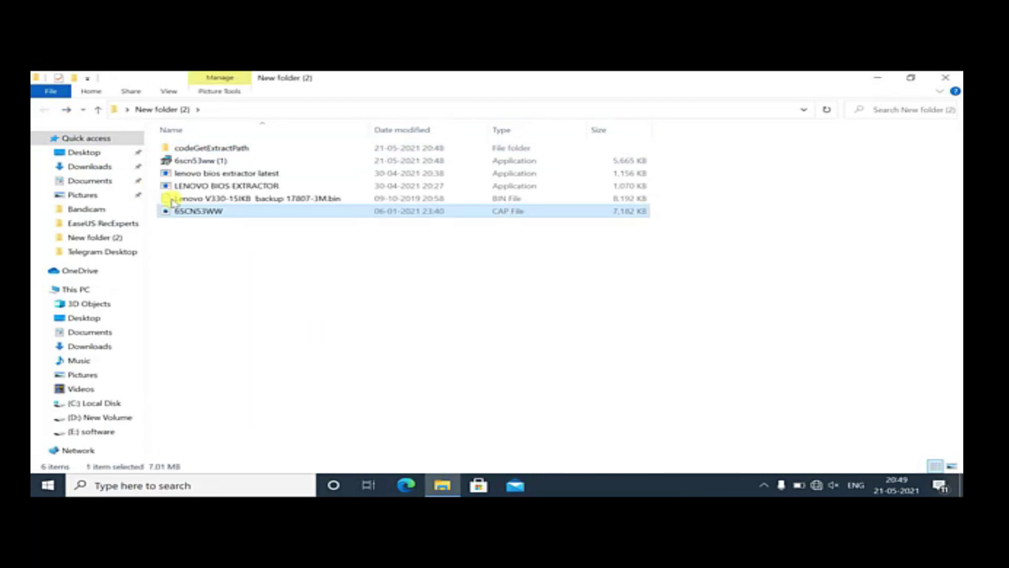
Delete the codeGetExtractPath folder and the 6scn53ww (1) application from New folder (2).
left_click(235, 295)
right_click(236, 147)
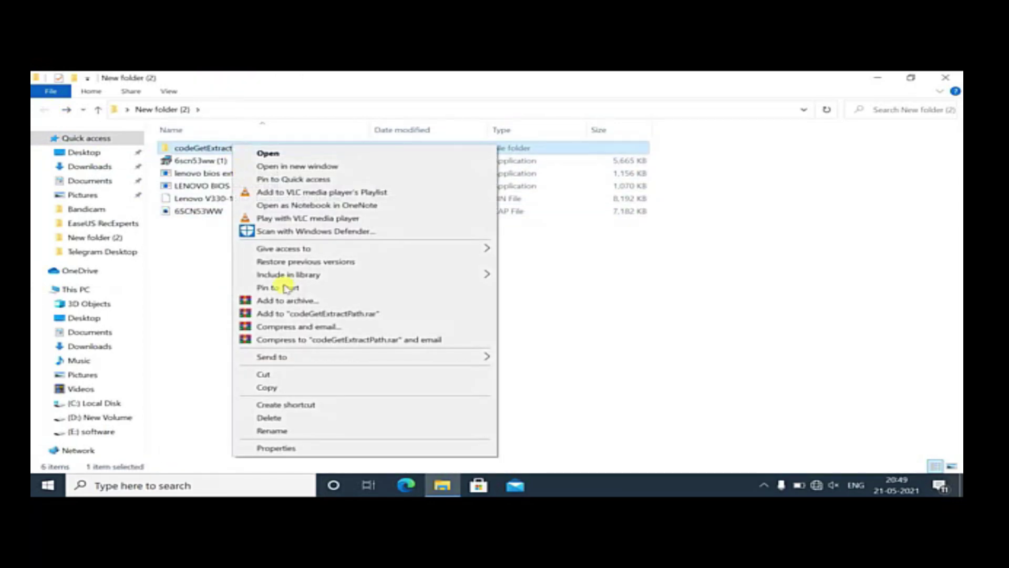
left_click(269, 418)
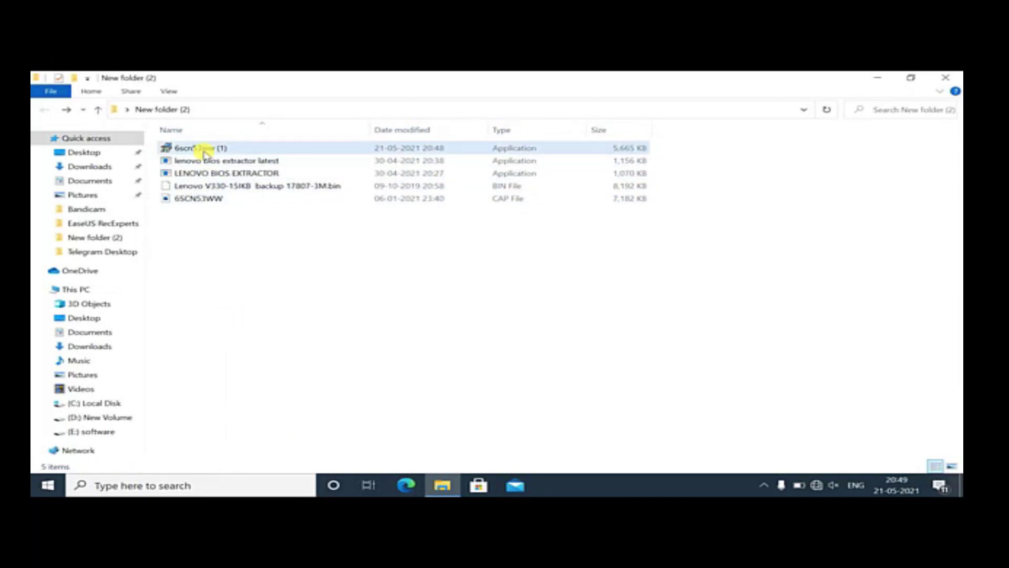
left_click(204, 150)
right_click(208, 150)
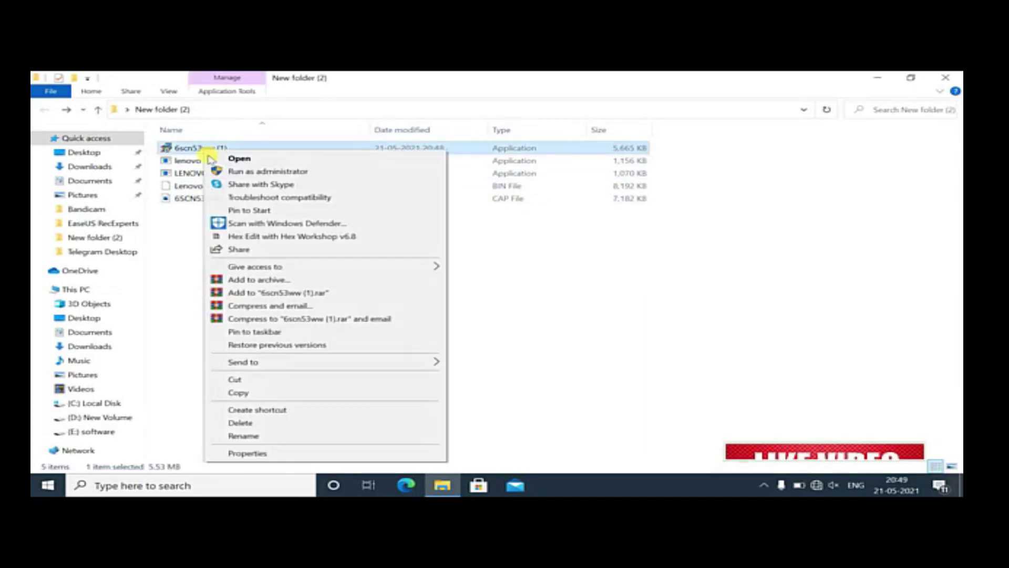
left_click(242, 419)
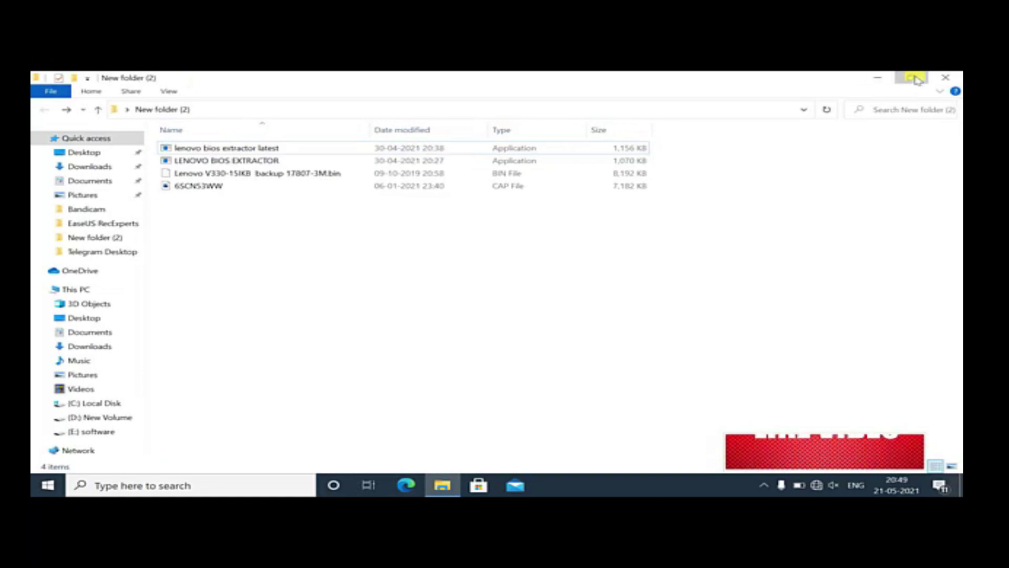
Examine the hex contents of the 6SCN53WW CAP file in Hex Workshop and close it.
left_click(907, 77)
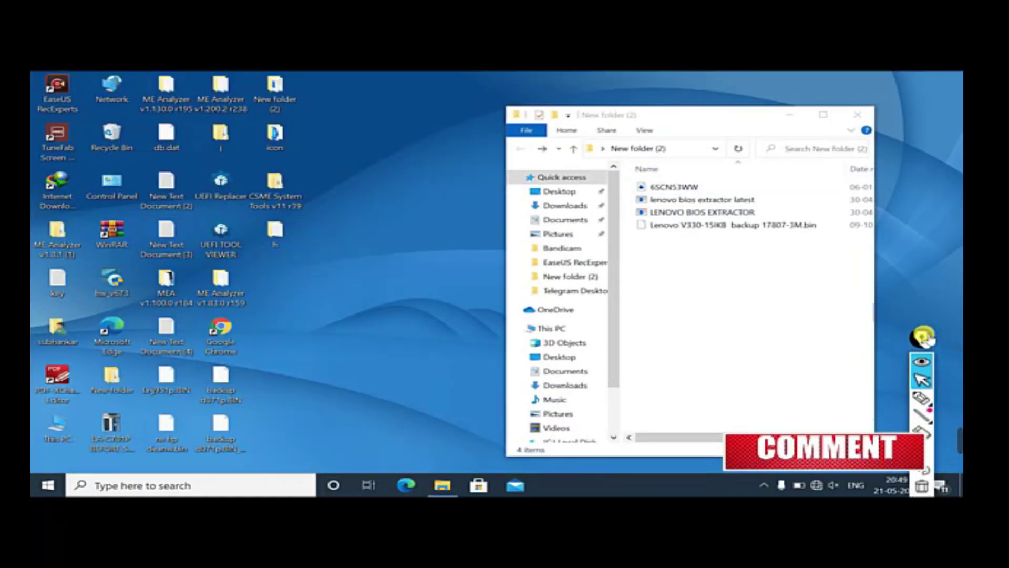
left_click(824, 116)
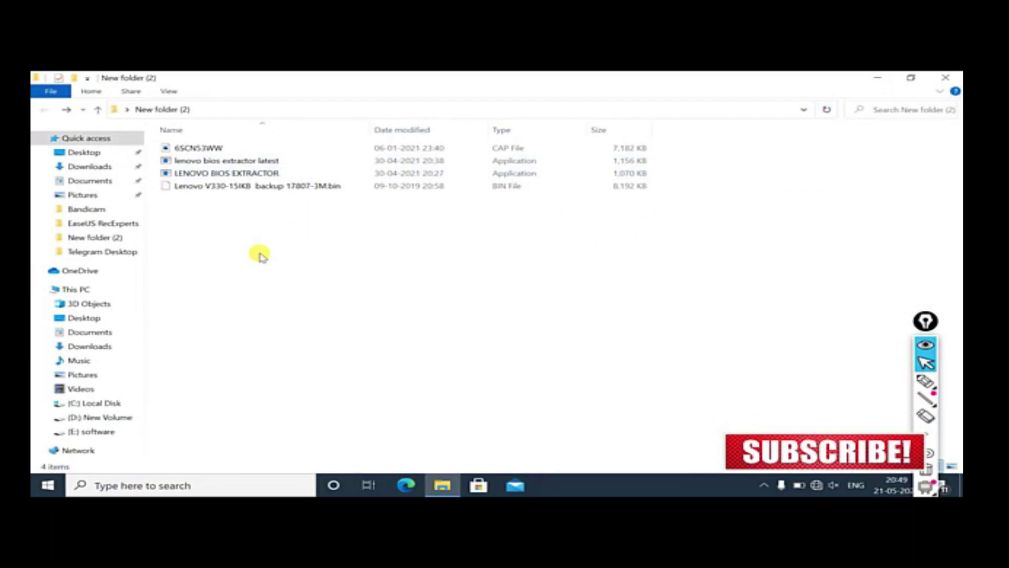
left_click(194, 147)
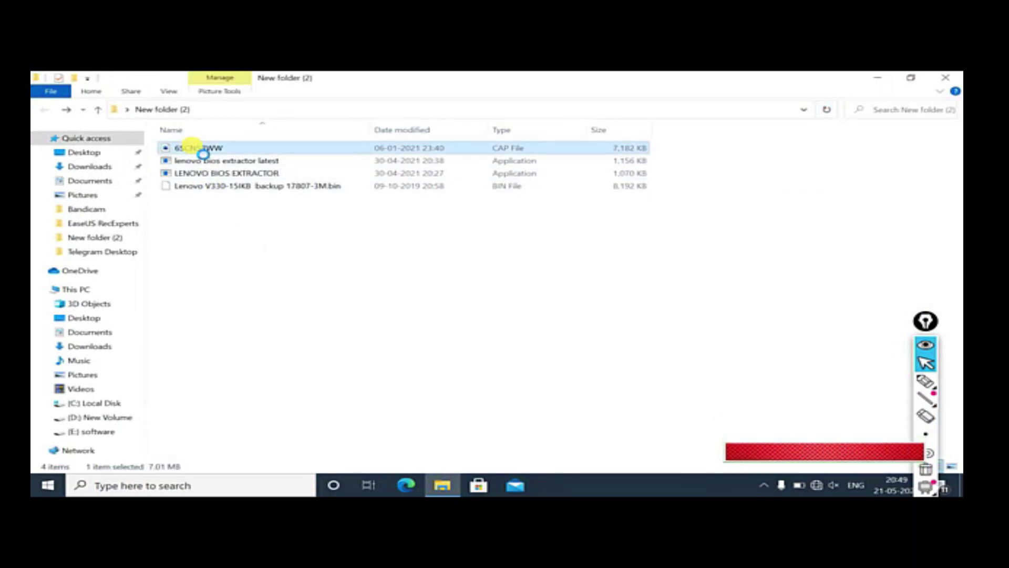
right_click(194, 147)
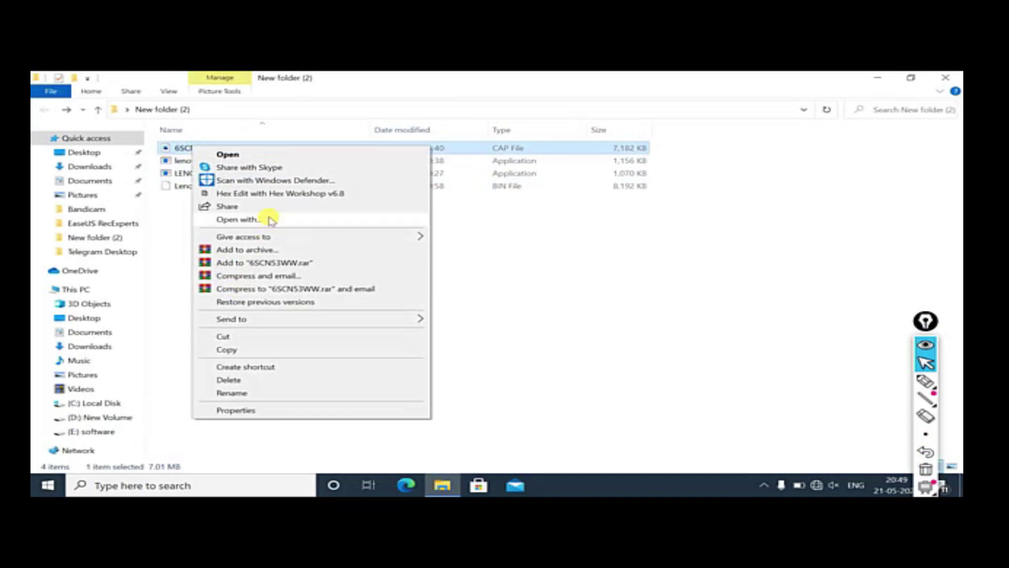
left_click(279, 194)
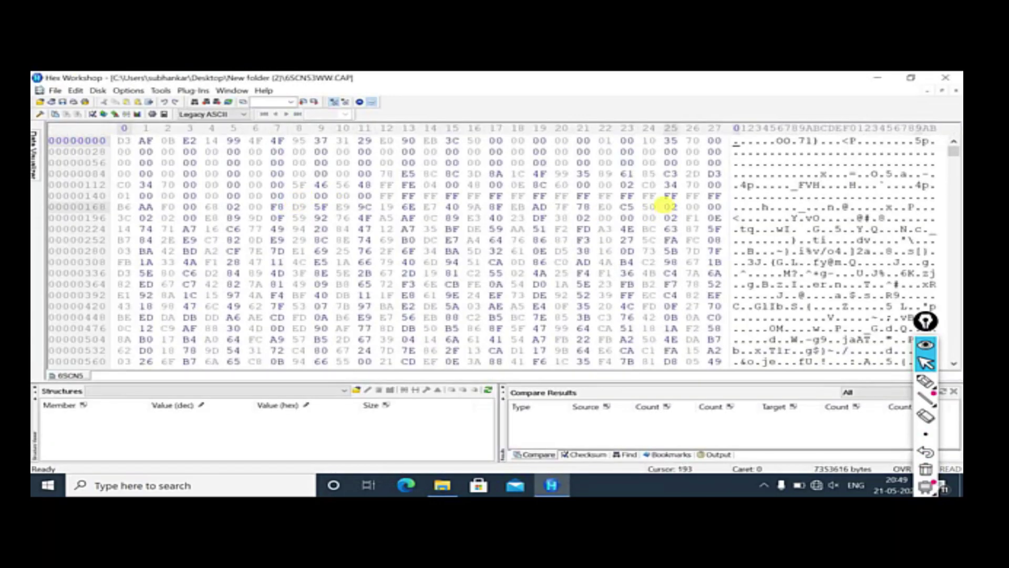
scroll(665, 207, "down", 3)
scroll(661, 200, "down", 2)
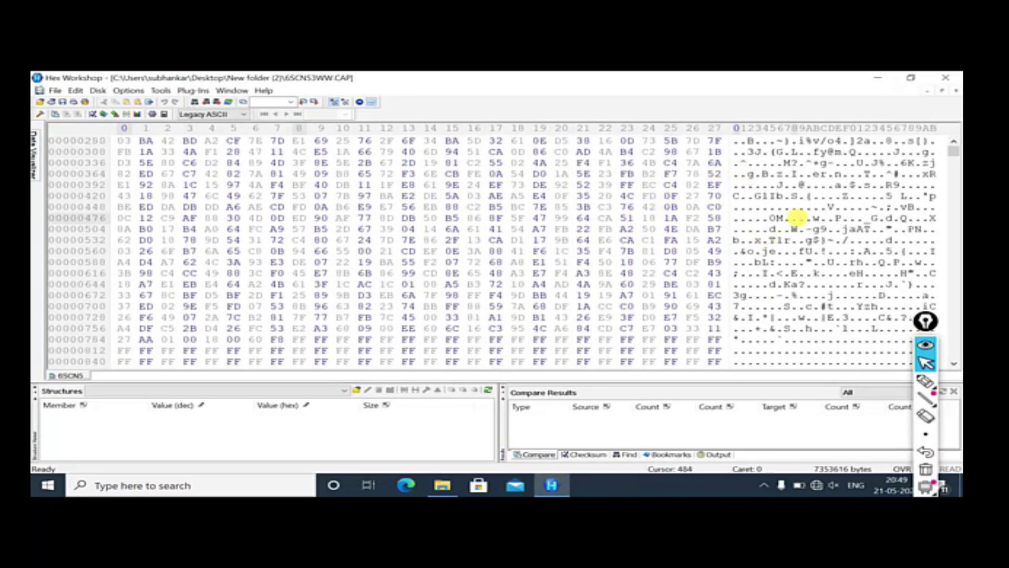
scroll(796, 216, "down", 6)
scroll(799, 205, "down", 6)
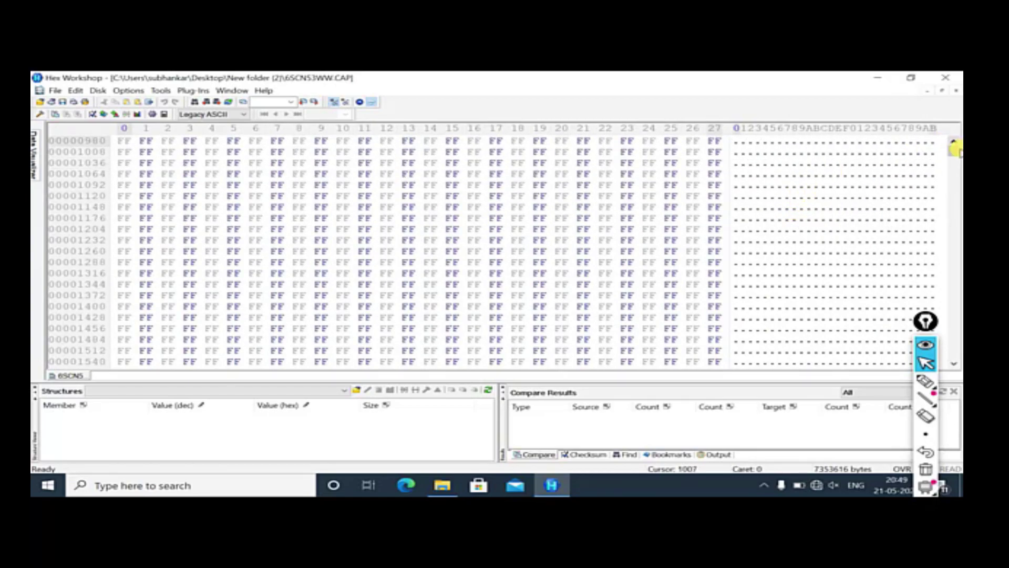
left_click_drag(954, 148, 955, 185)
left_click(823, 208)
scroll(823, 208, "down", 7)
scroll(774, 227, "down", 5)
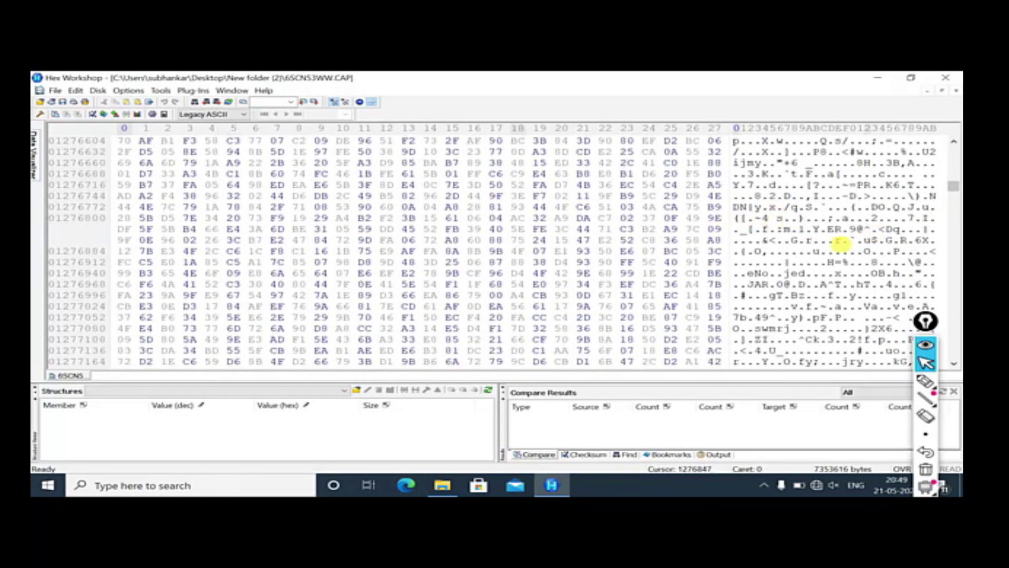
left_click(957, 76)
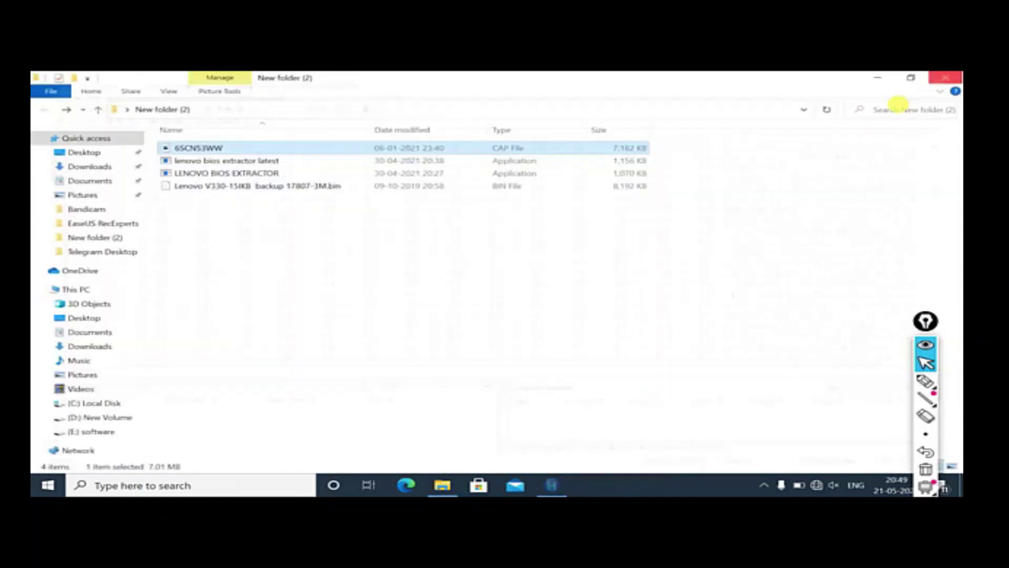
Launch UEFITool from the desktop and load the 6SCN53WW CAP file into it.
left_click(912, 76)
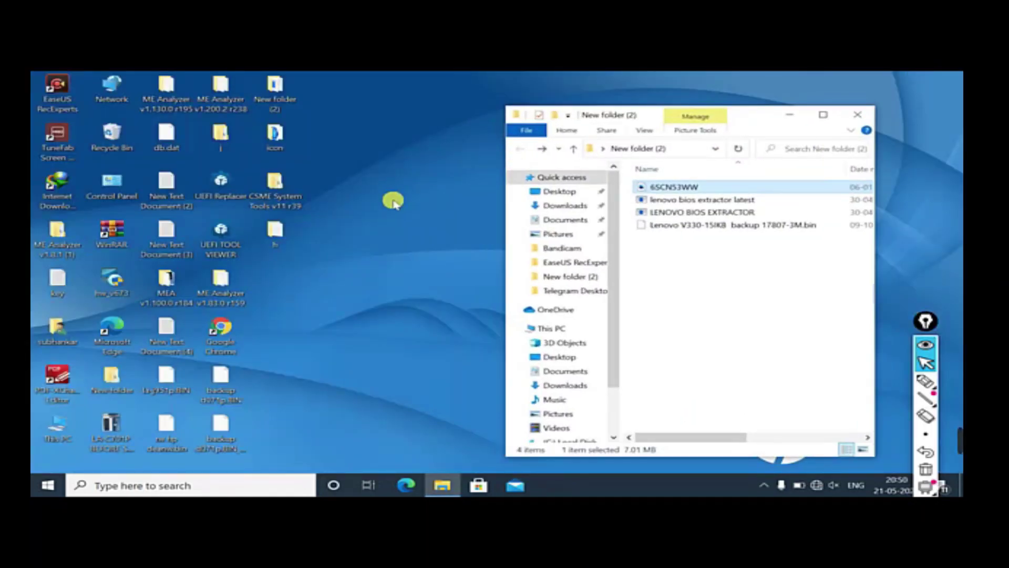
double_click(229, 240)
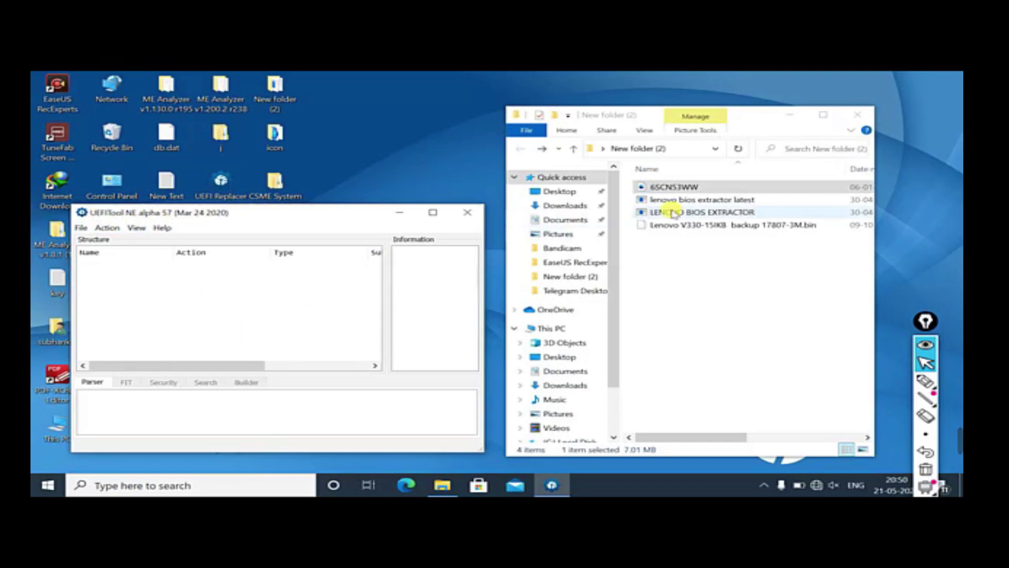
left_click_drag(687, 192, 291, 300)
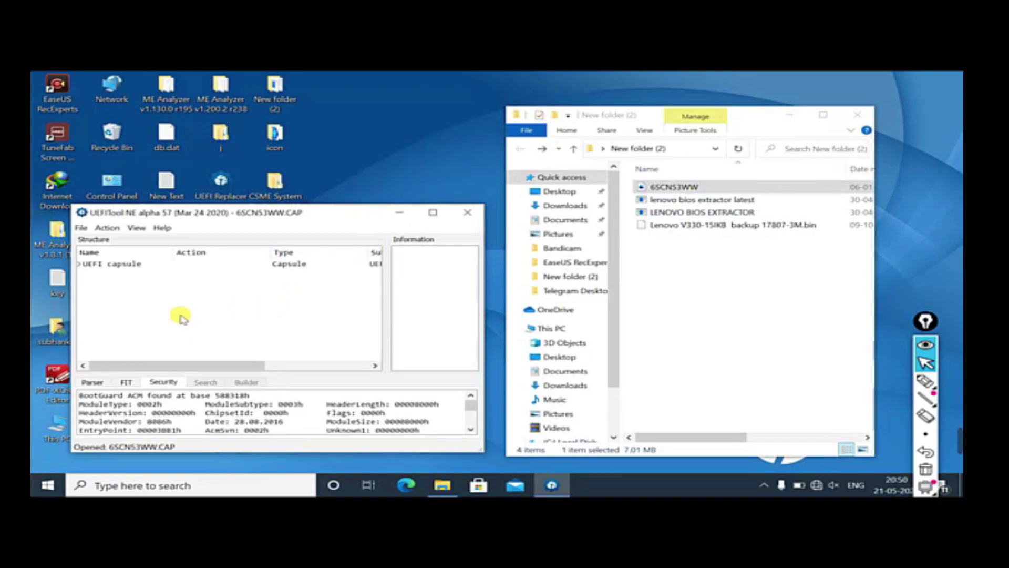
Extract the UEFI image inside the UEFI capsule as is, saving it as Image_UEFI_UEFI_image in New folder (2).
left_click(128, 266)
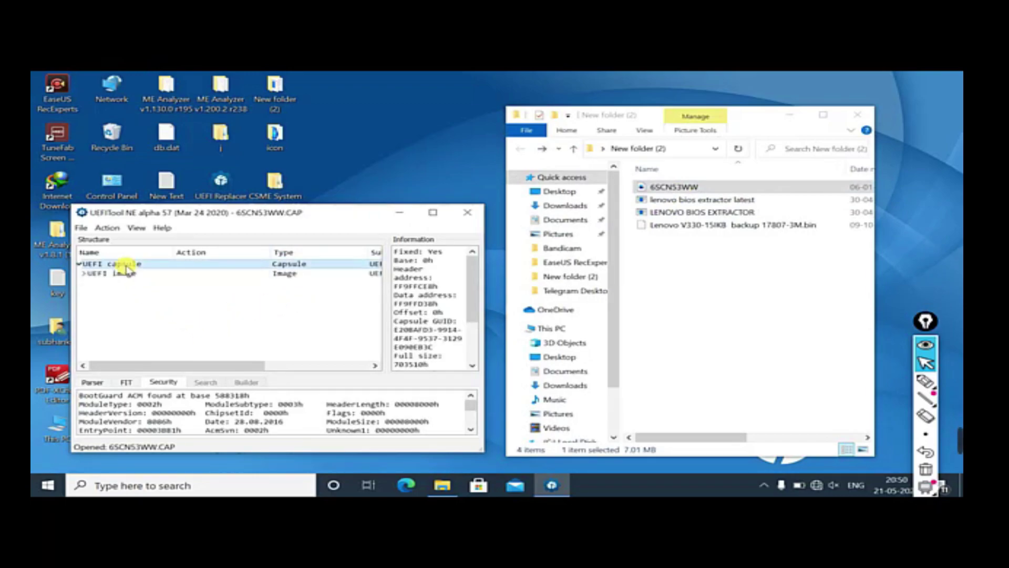
left_click(125, 276)
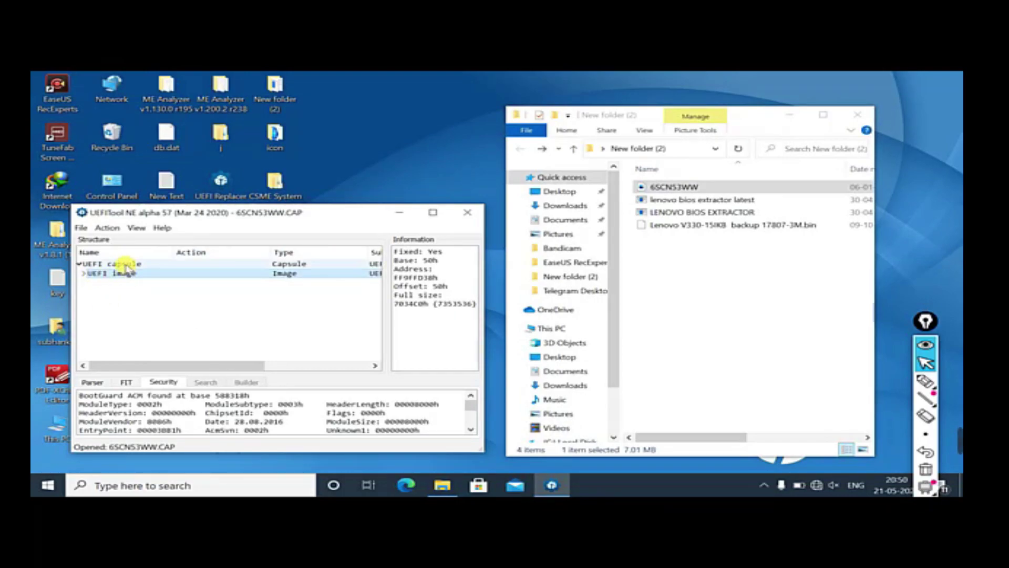
left_click(126, 265)
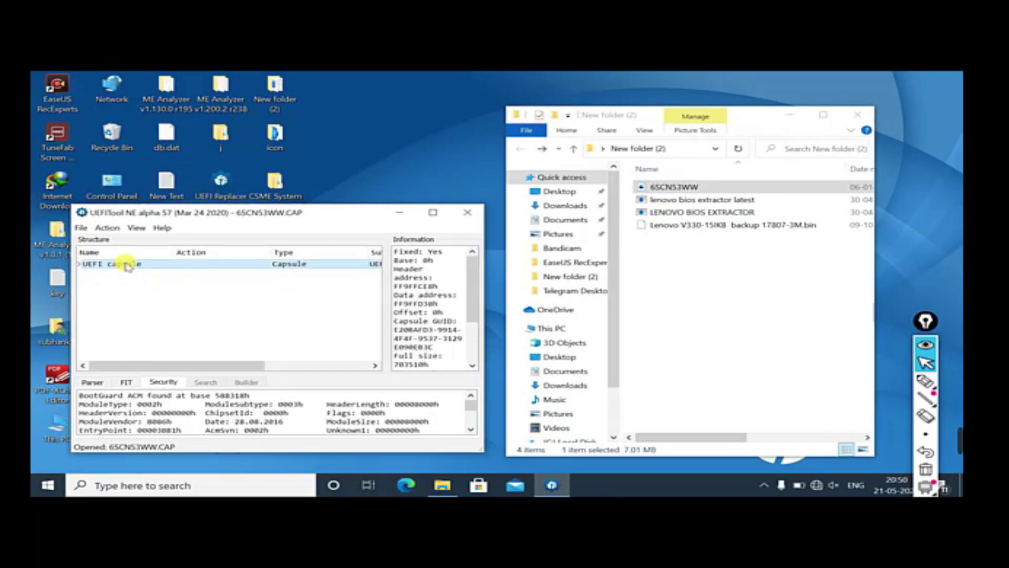
double_click(126, 264)
left_click(112, 274)
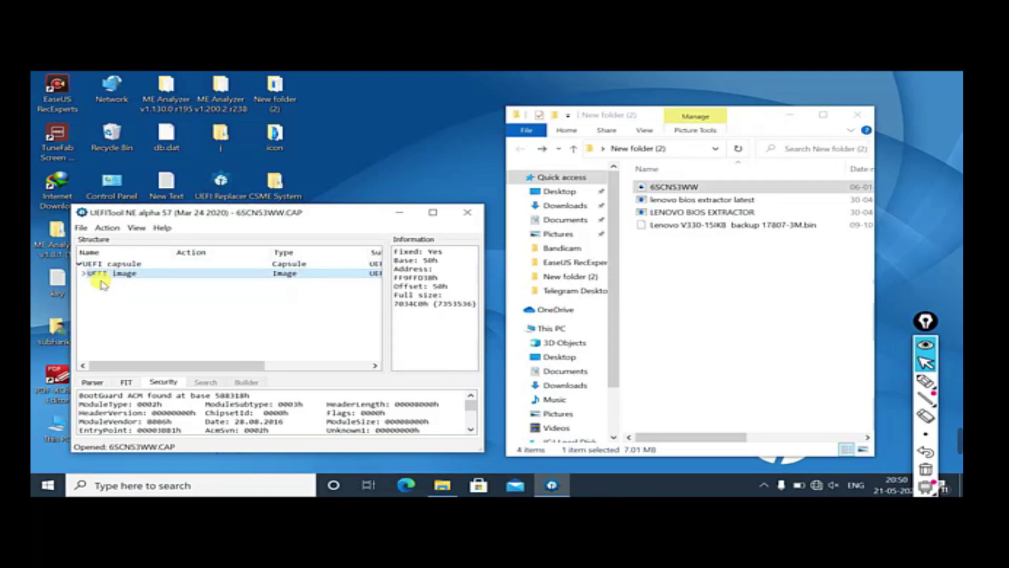
right_click(116, 274)
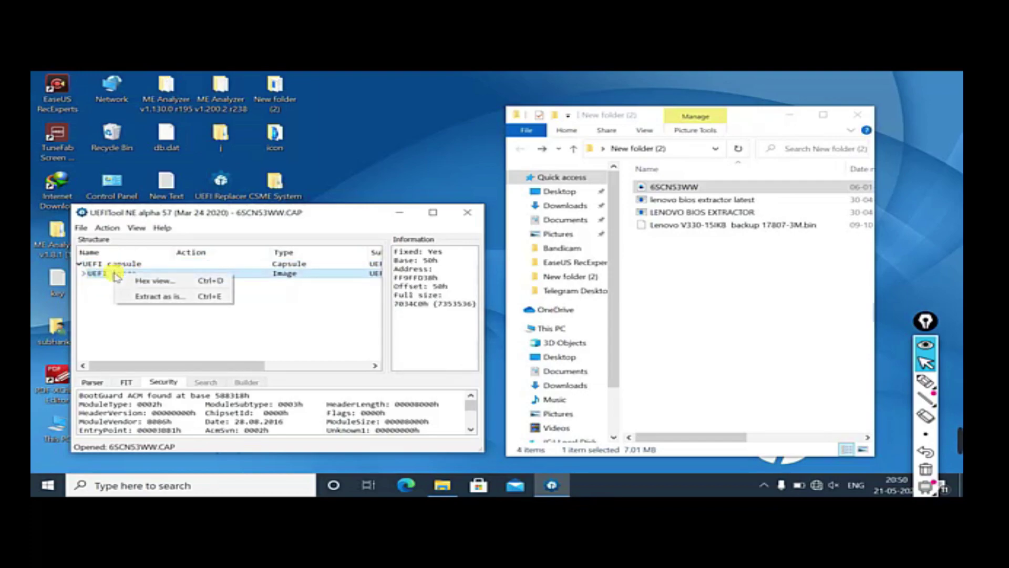
left_click(164, 297)
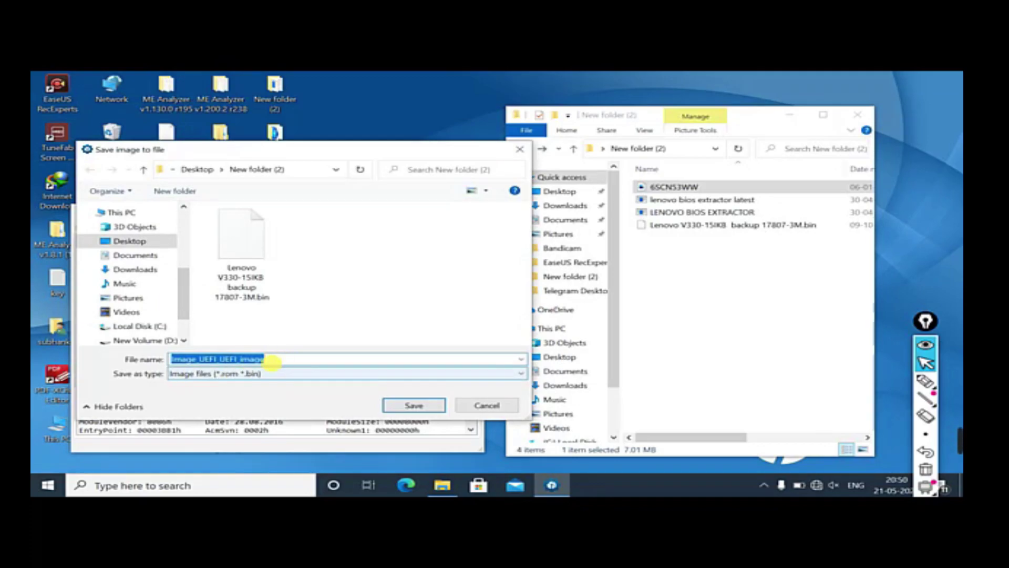
left_click(413, 405)
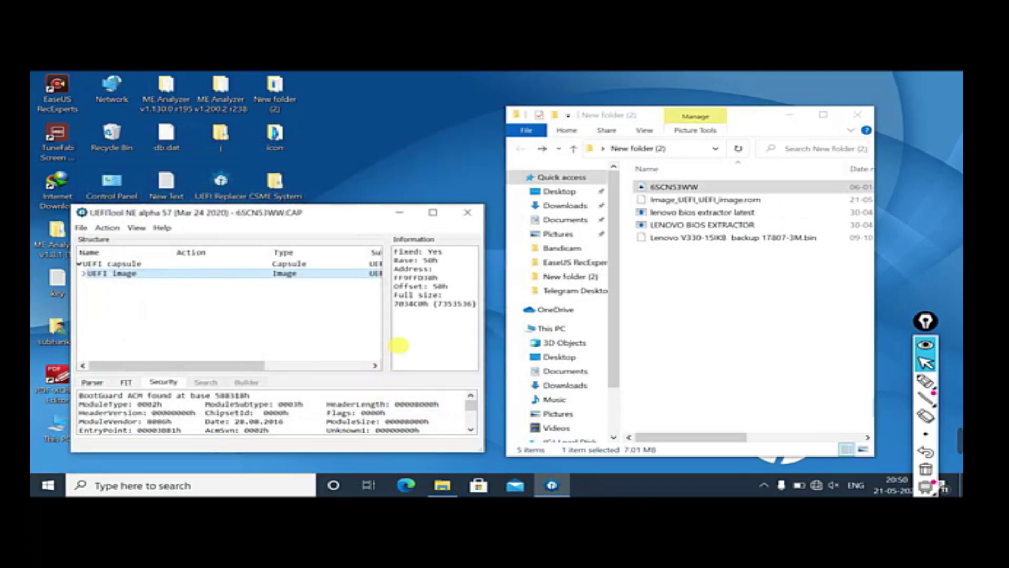
Close UEFITool and delete the 6SCN53WW CAP file from New folder (2).
left_click(467, 212)
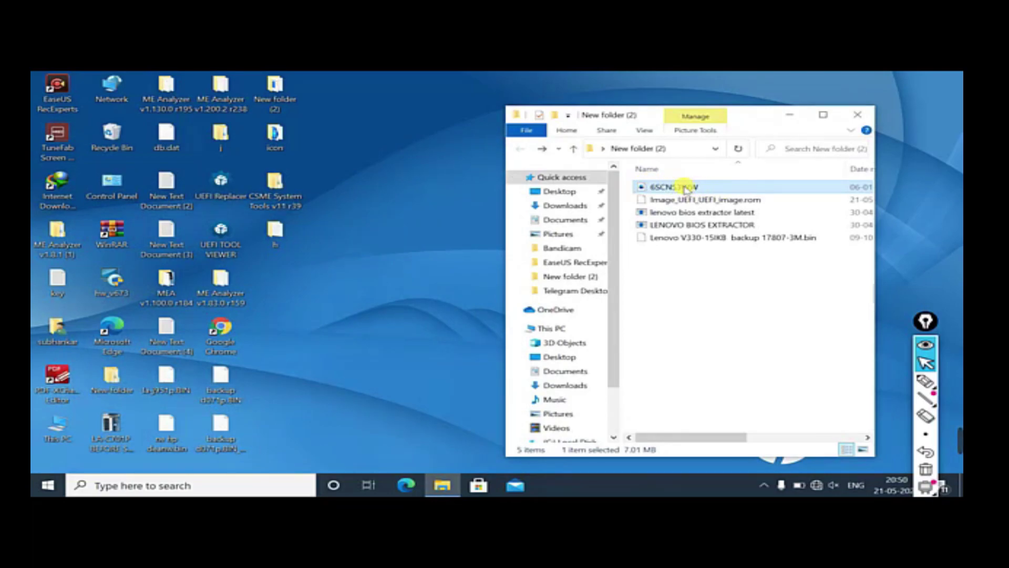
left_click(822, 115)
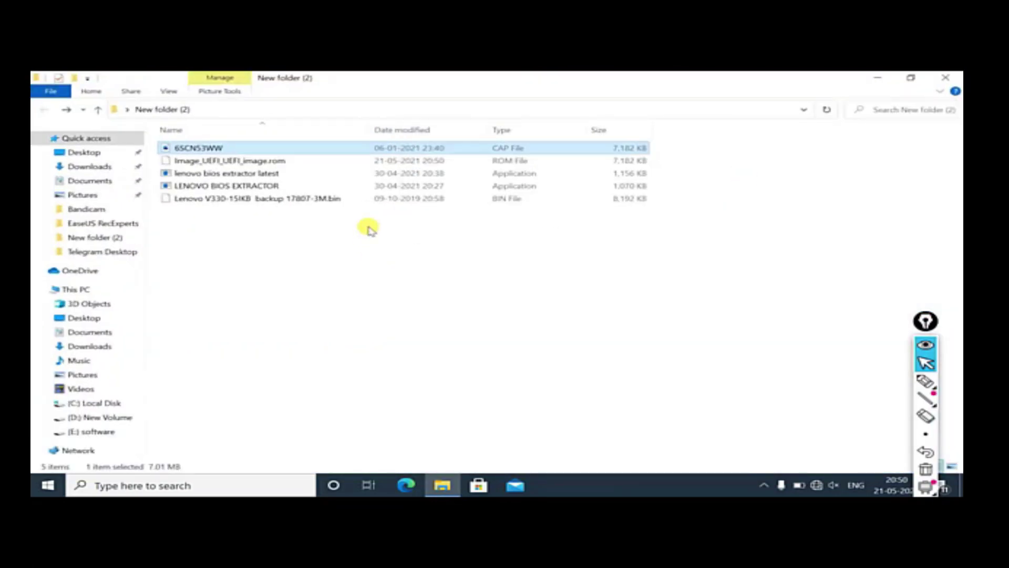
right_click(323, 150)
left_click(359, 383)
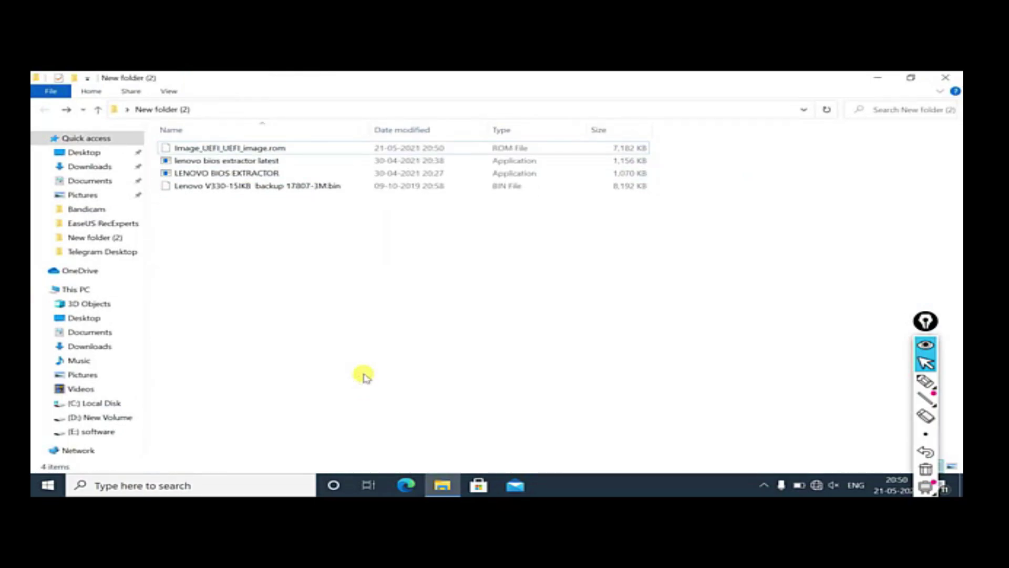
Open the properties of the extracted Image_UEFI_UEFI_image.rom file to check its type and size.
left_click(274, 147)
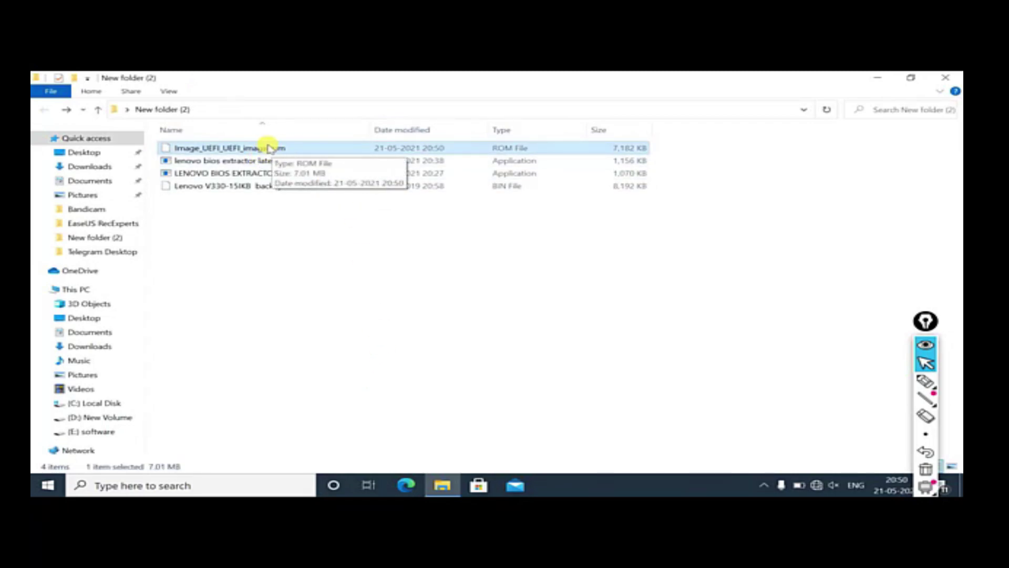
right_click(292, 148)
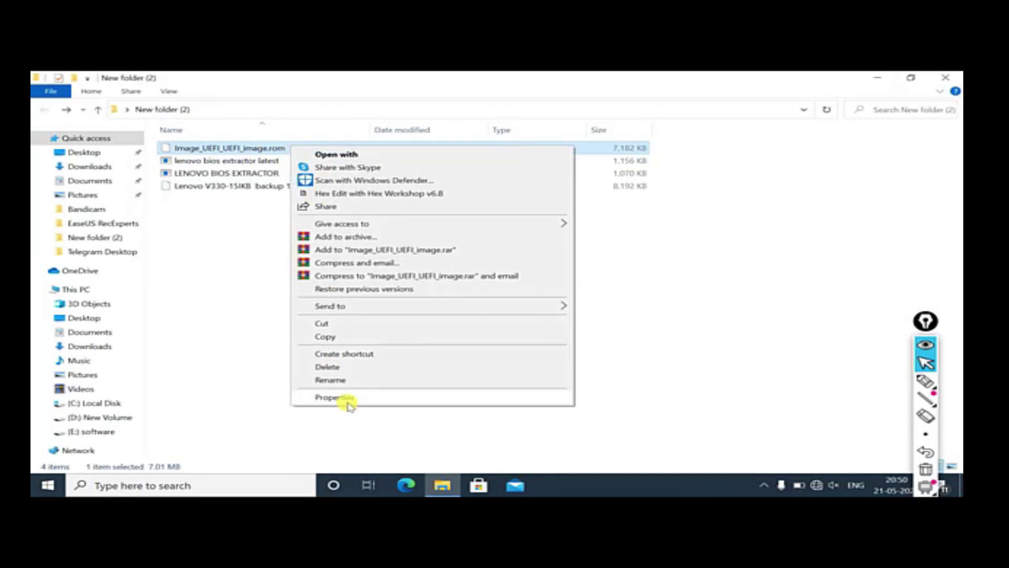
left_click(344, 399)
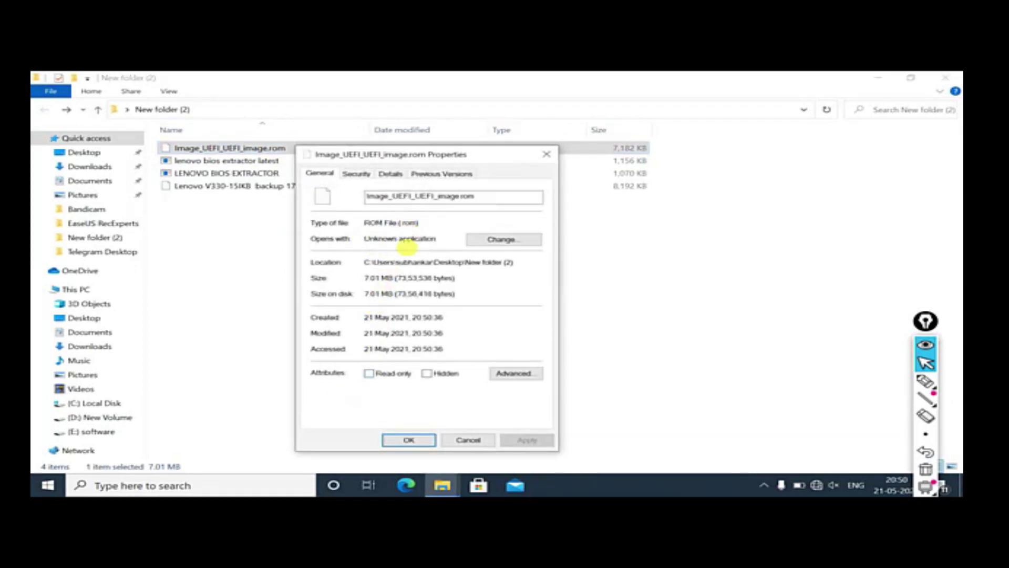
Try to mark the ROM file type in the properties with the screen annotation pen and line tools.
mouse_move(927, 381)
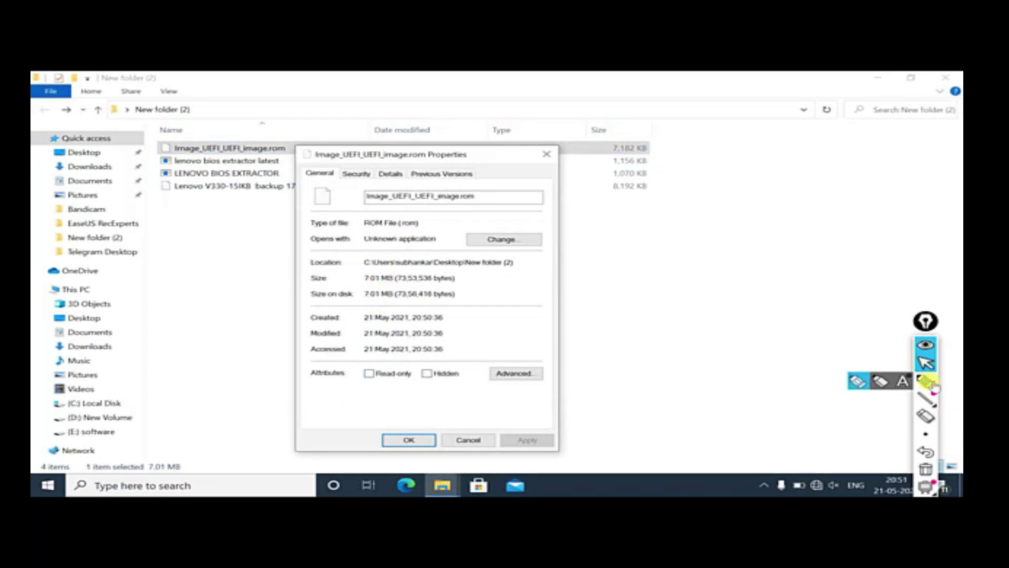
left_click(862, 387)
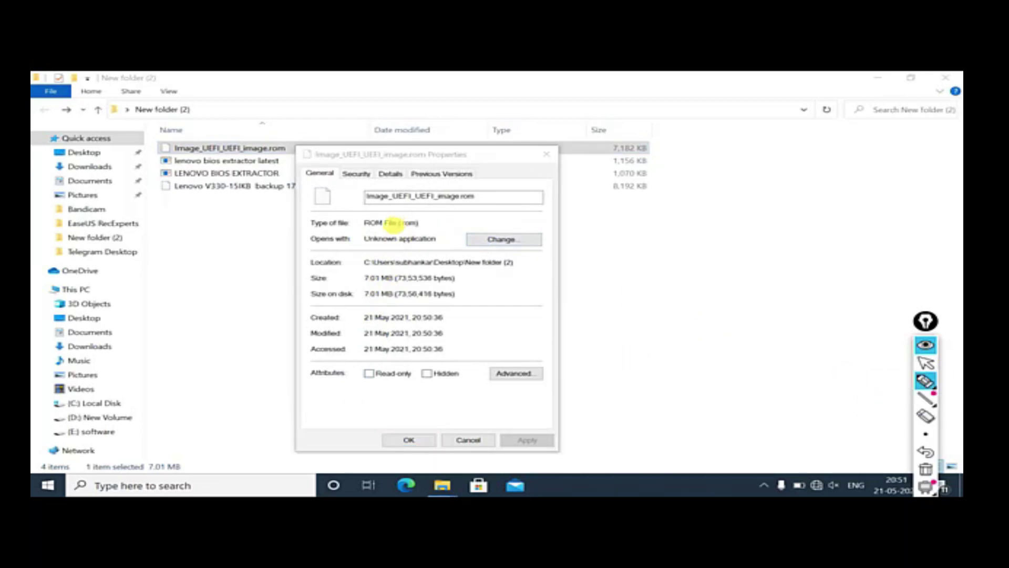
left_click_drag(370, 223, 428, 223)
mouse_move(926, 380)
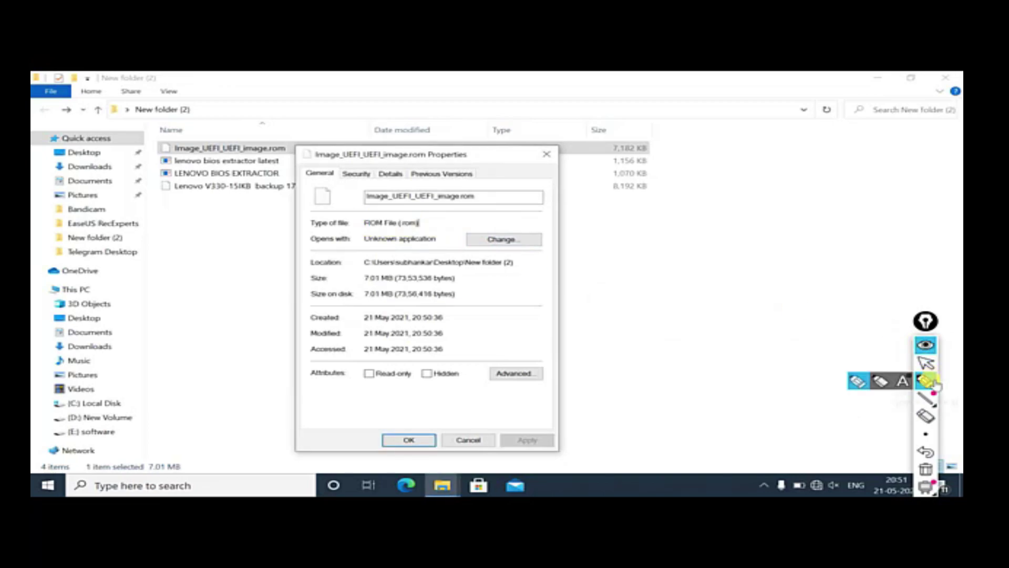
left_click(858, 381)
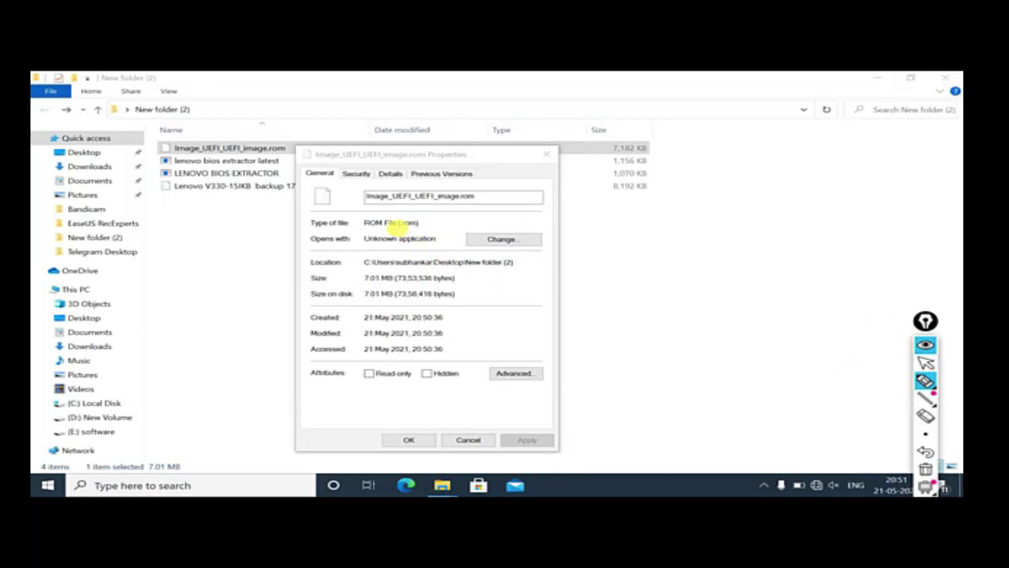
left_click(373, 223)
left_click_drag(372, 223, 418, 223)
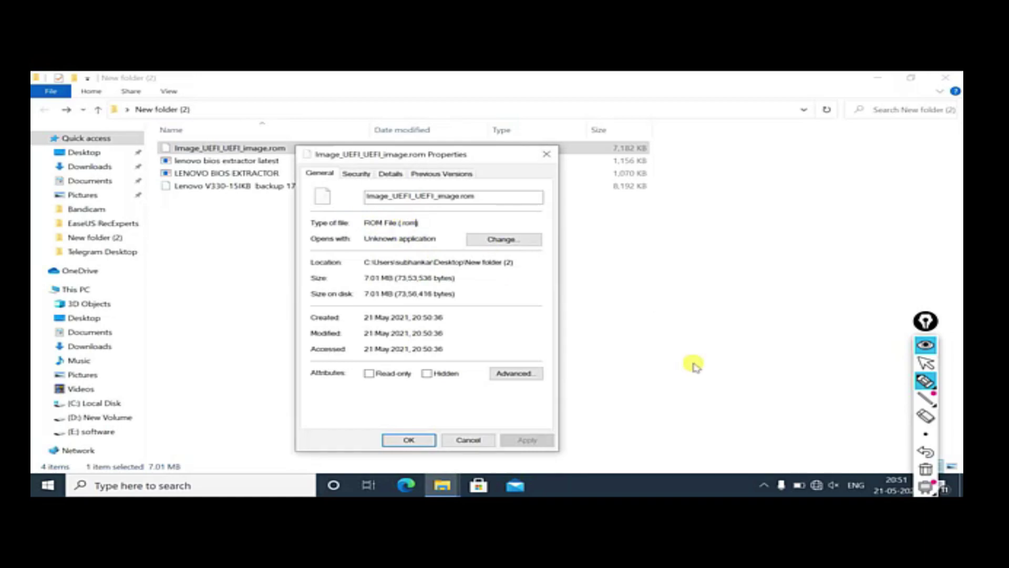
mouse_move(929, 381)
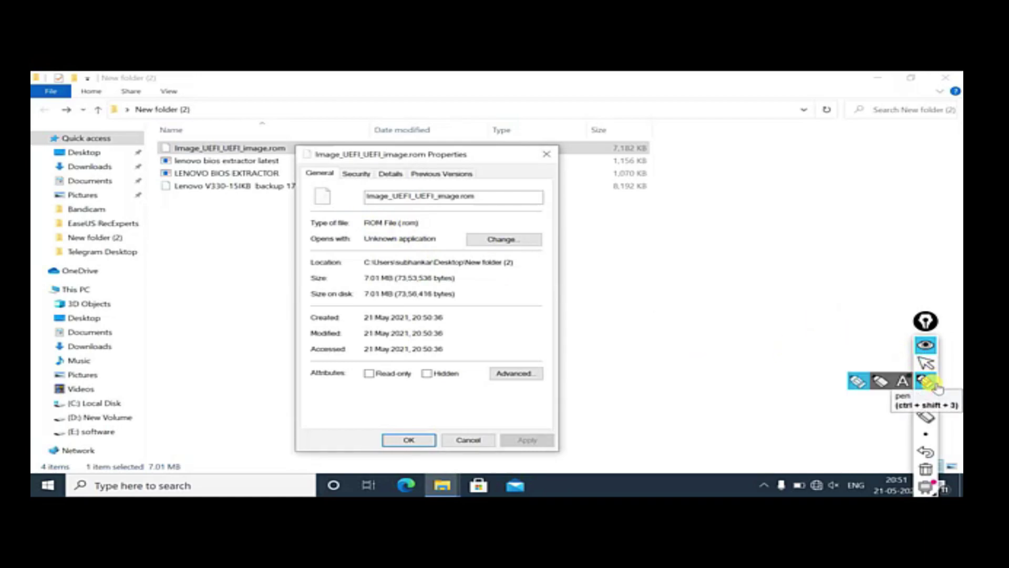
left_click(885, 383)
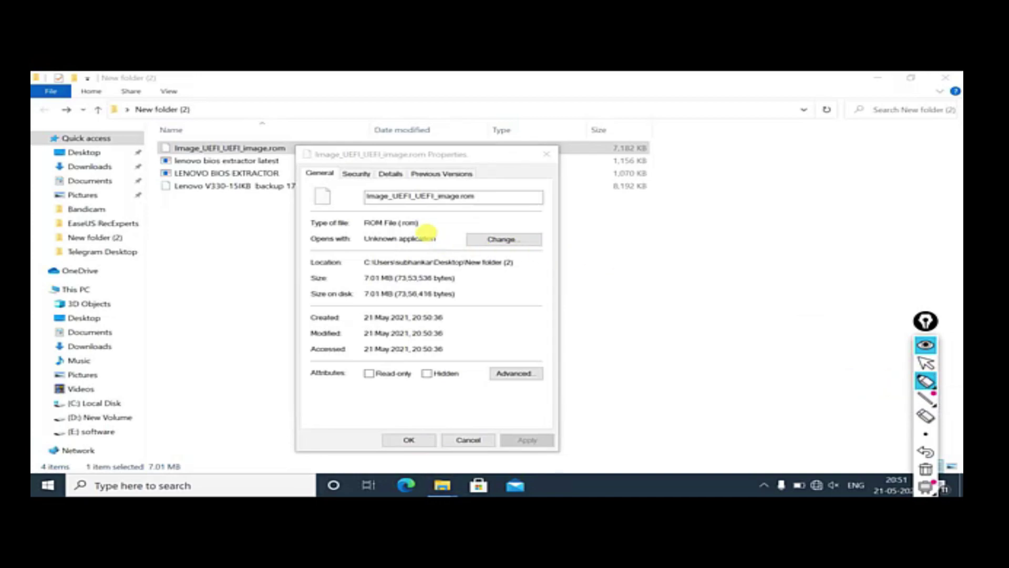
left_click(363, 225)
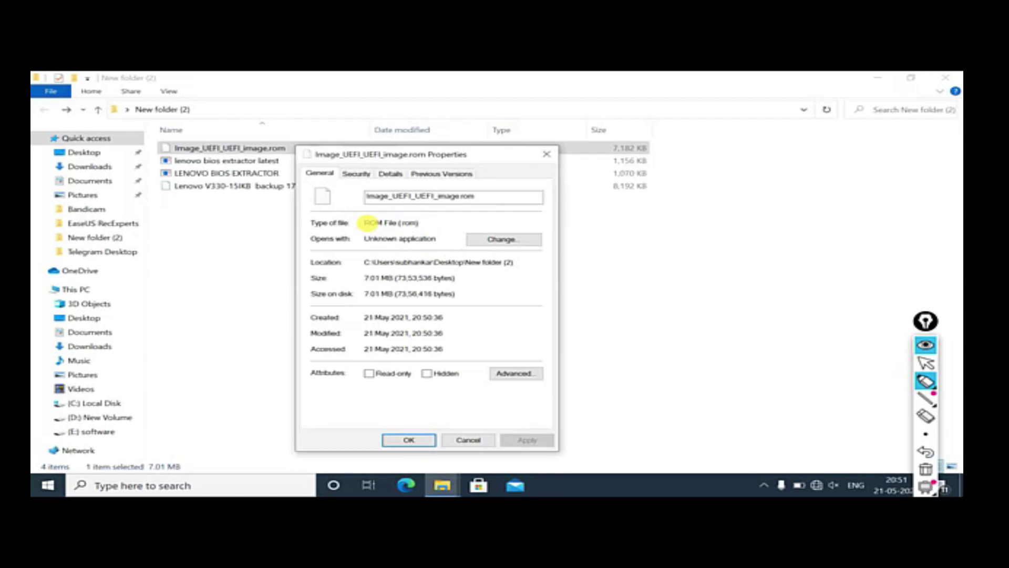
left_click_drag(368, 223, 435, 227)
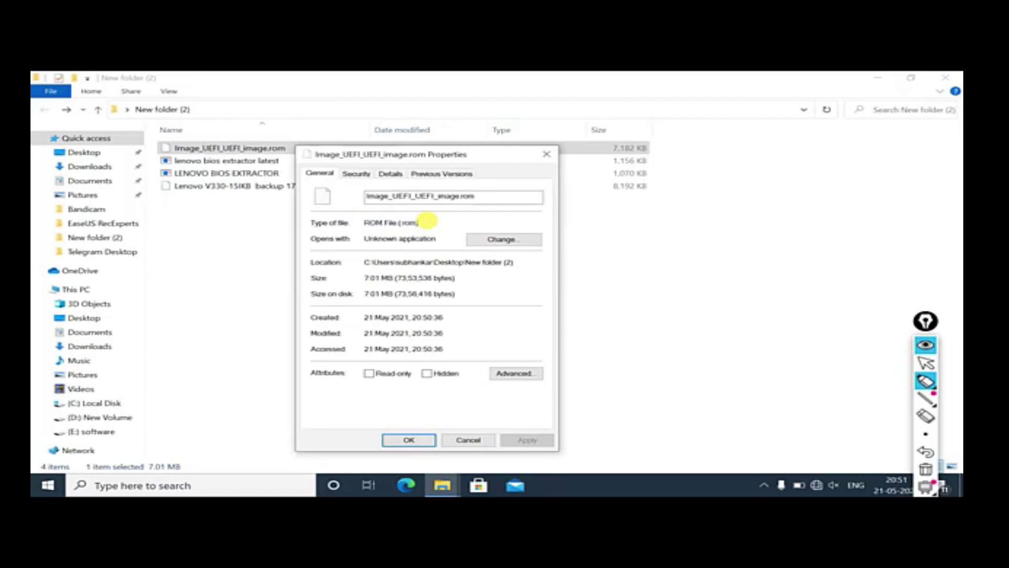
mouse_move(948, 409)
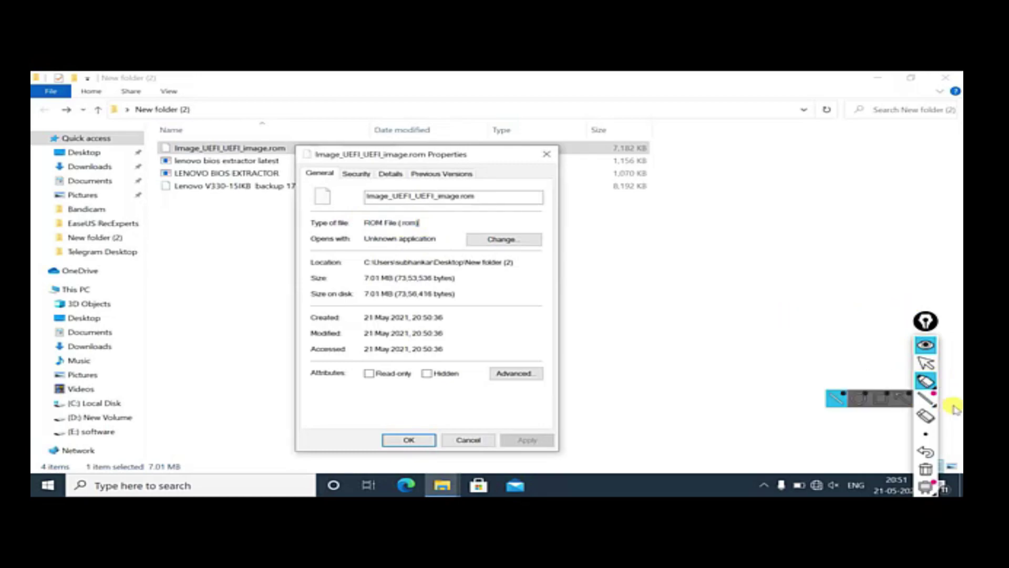
left_click(837, 399)
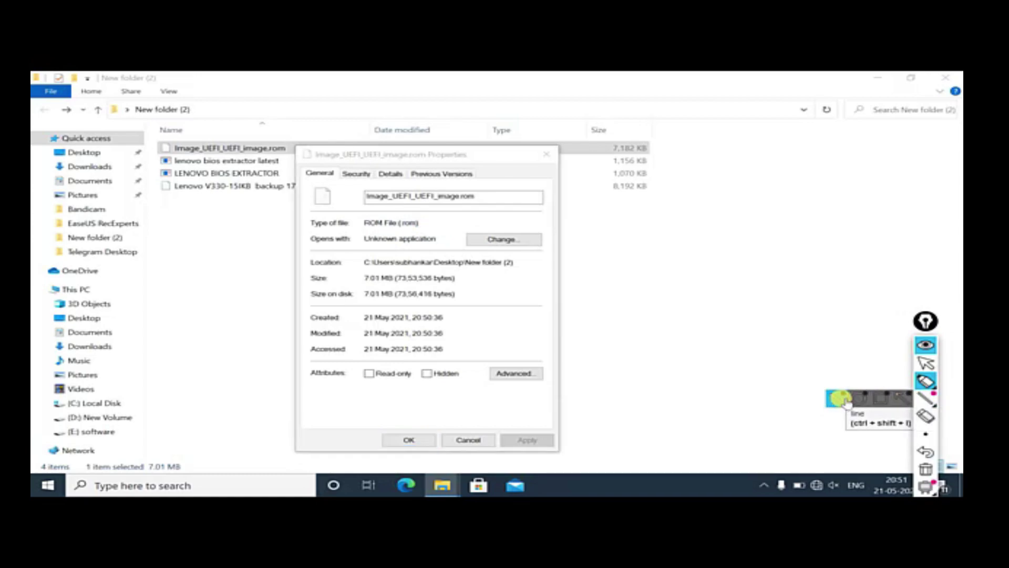
Restore the New folder (2) window to its smaller size and close the extracted image's properties.
left_click(822, 251)
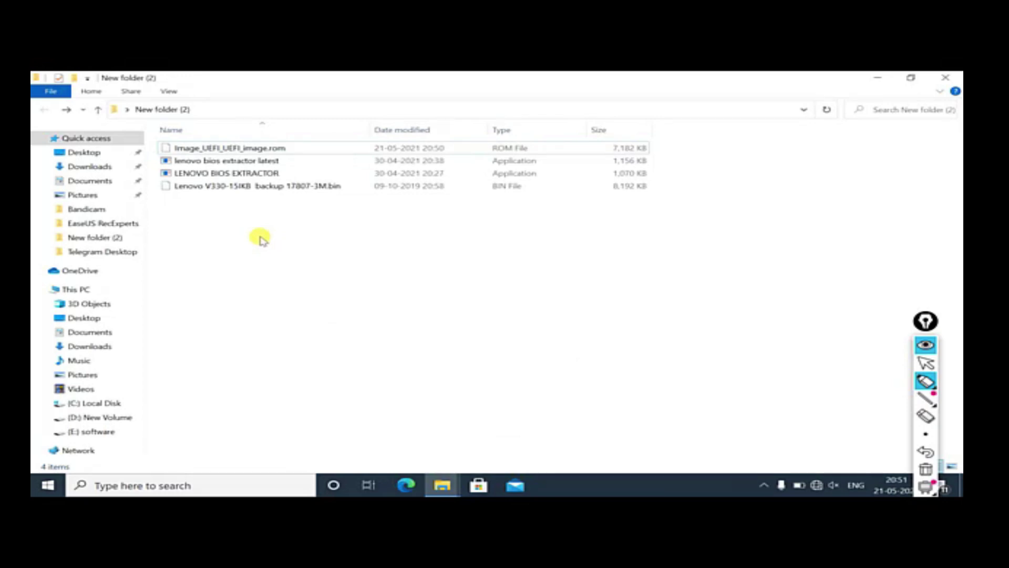
left_click_drag(219, 221, 255, 209)
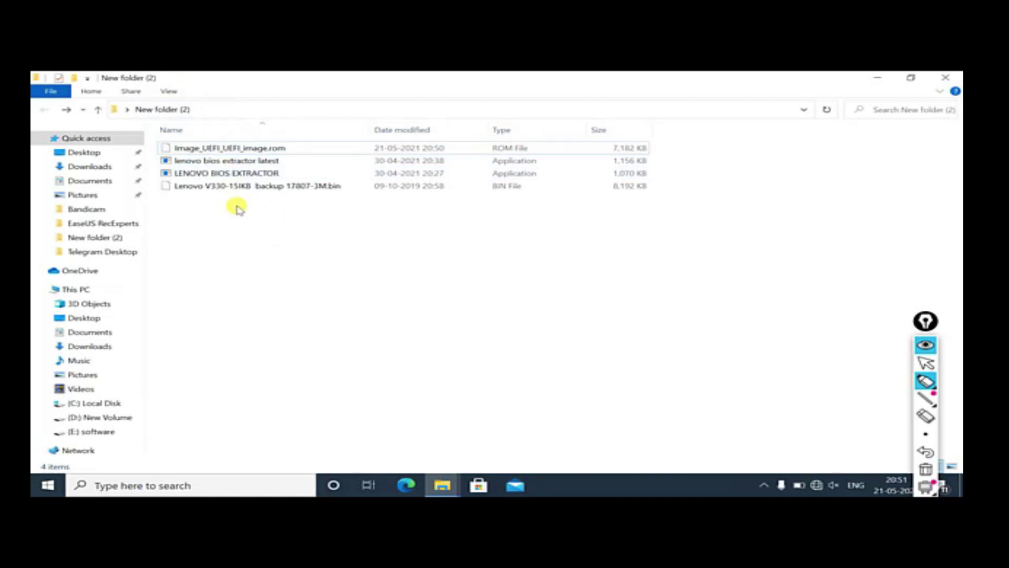
left_click(244, 148)
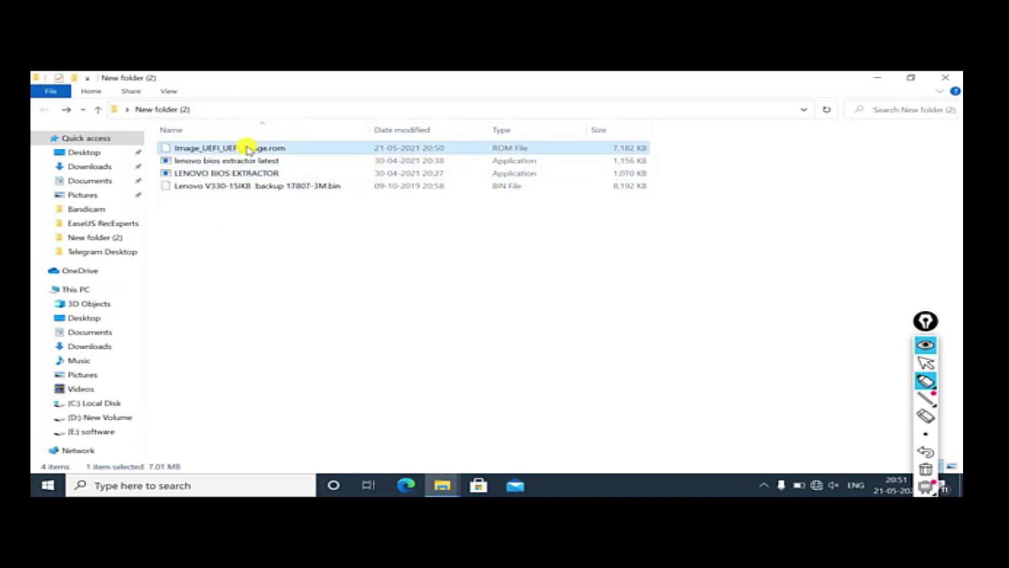
left_click(911, 78)
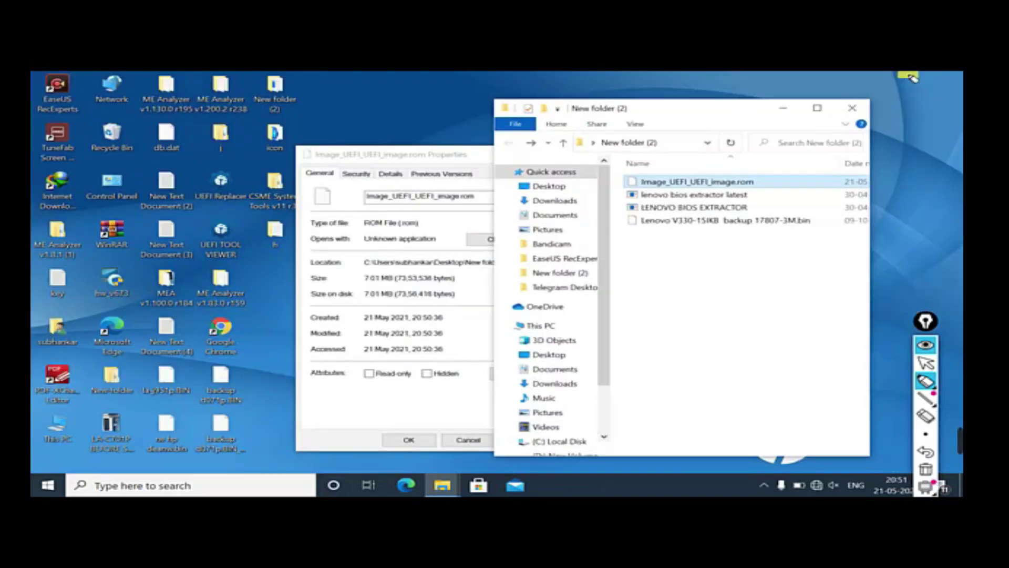
left_click(471, 154)
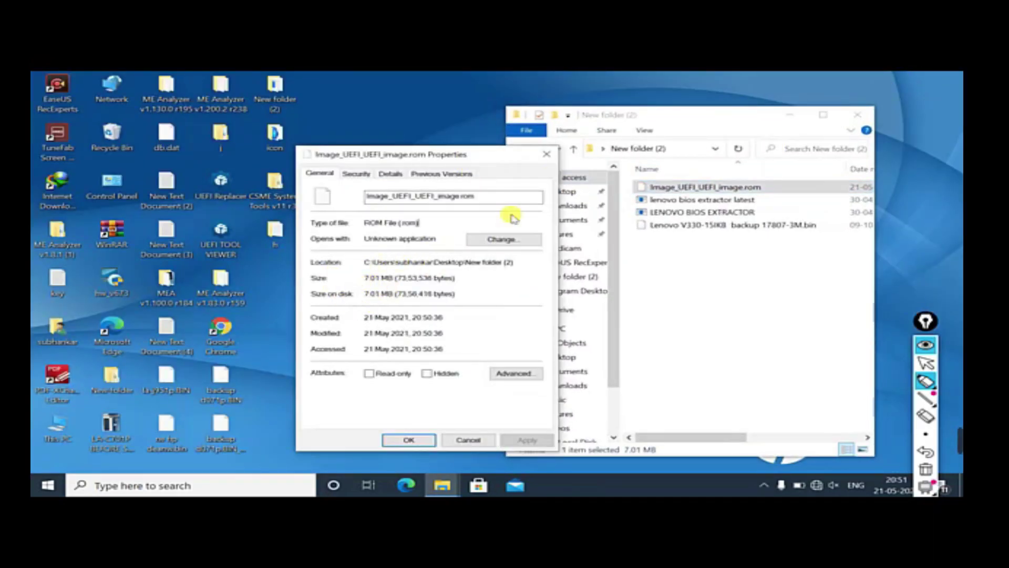
left_click(547, 156)
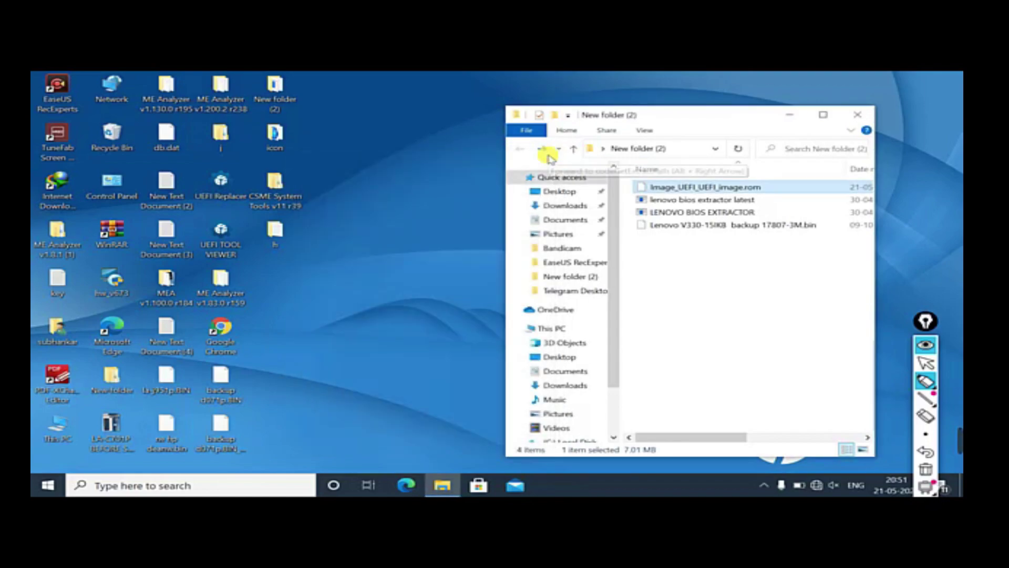
left_click(716, 263)
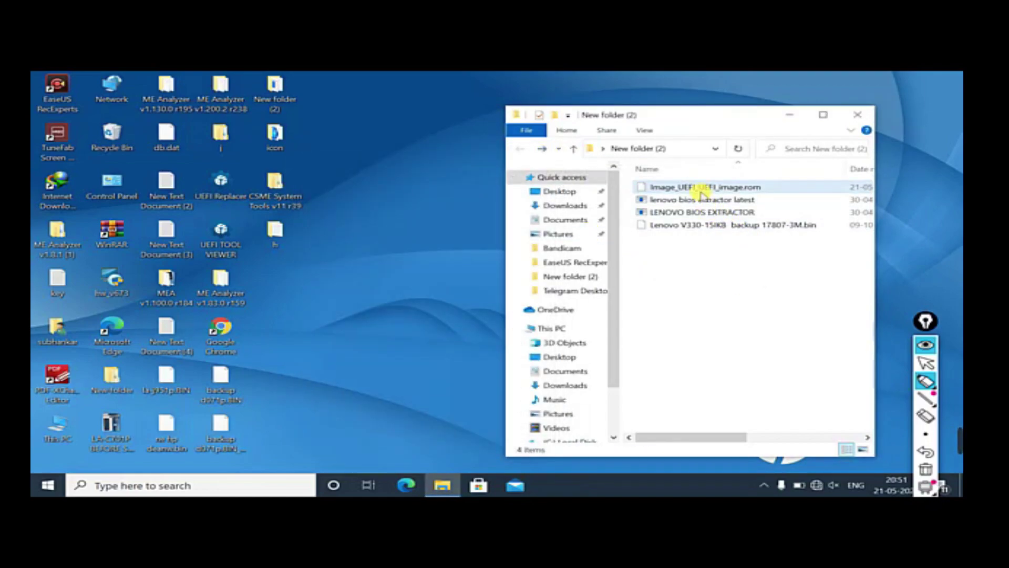
Open the properties of Lenovo V330-15IKB backup 17807-3M.bin and move them clear of the file list.
left_click(677, 226)
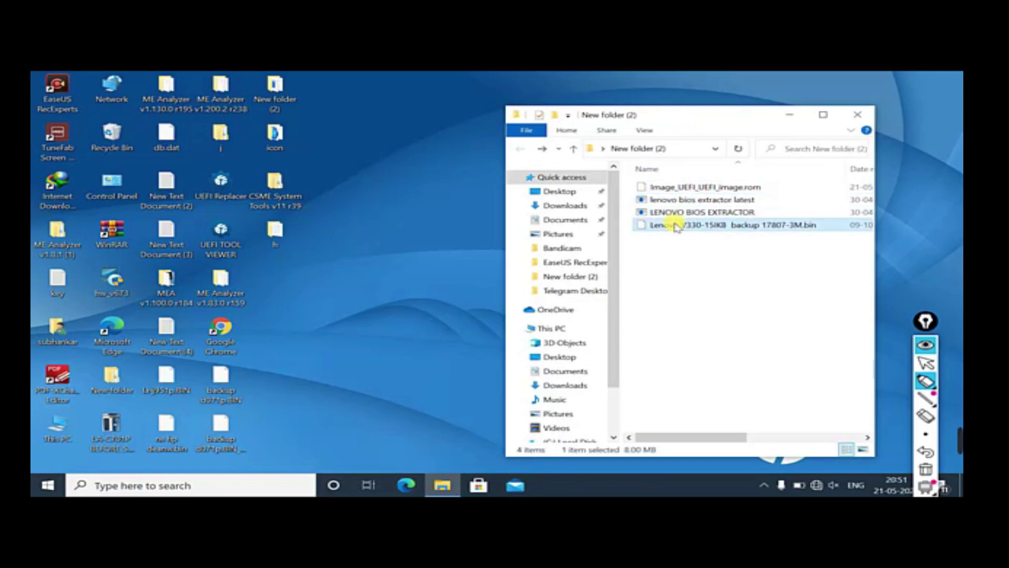
right_click(677, 226)
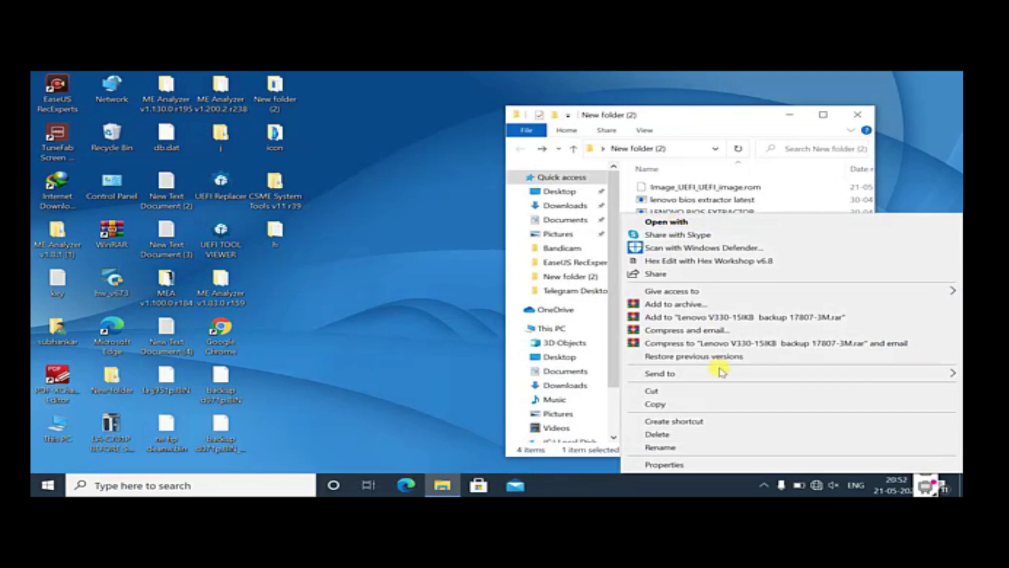
left_click(673, 464)
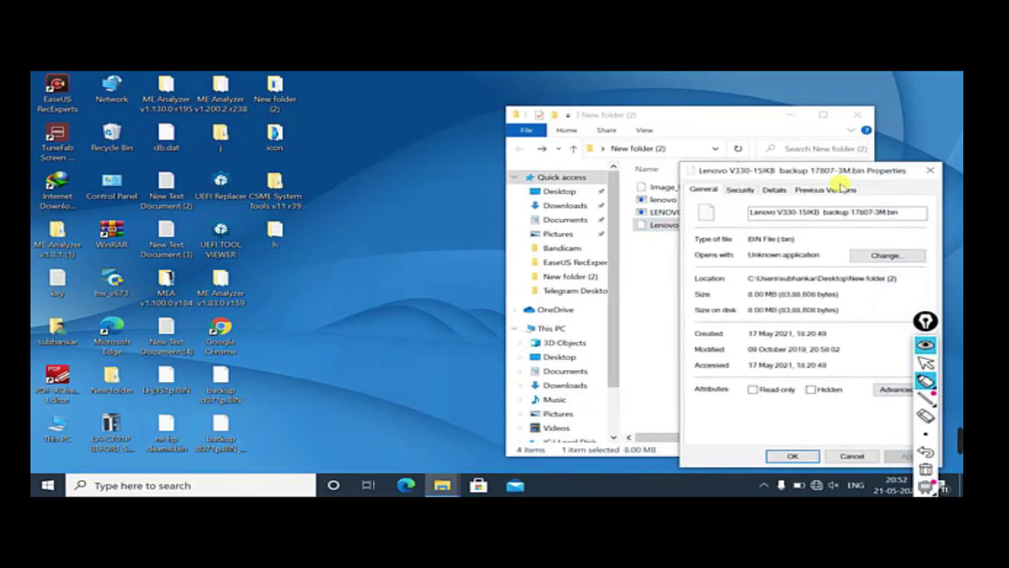
left_click_drag(847, 171, 514, 80)
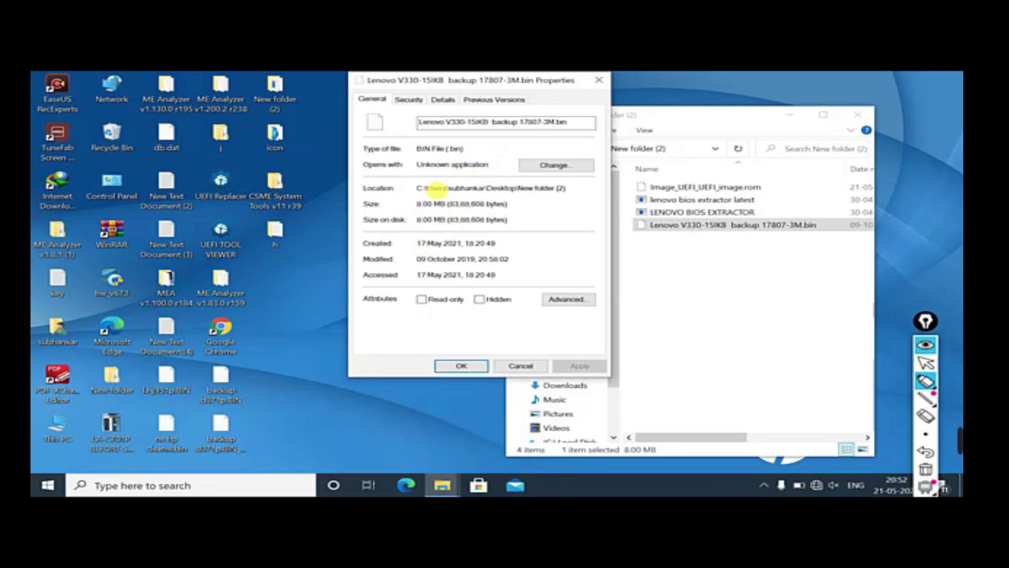
Compare the size of Image_UEFI_UEFI_image.rom with the backup file's in side-by-side properties, and close both.
left_click(664, 189)
right_click(666, 190)
left_click(704, 437)
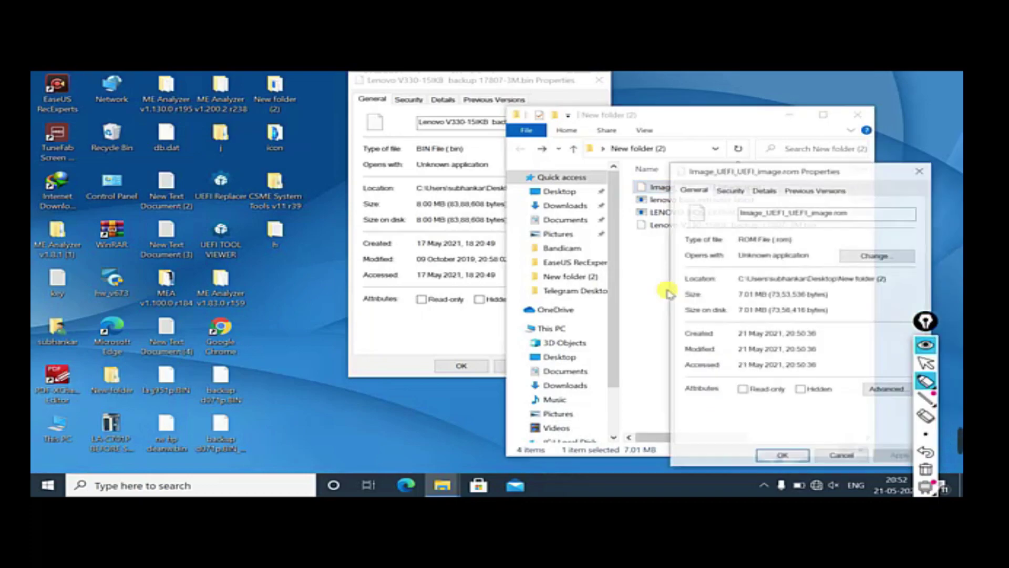
left_click_drag(733, 179, 631, 88)
left_click(496, 76)
left_click_drag(497, 76, 436, 76)
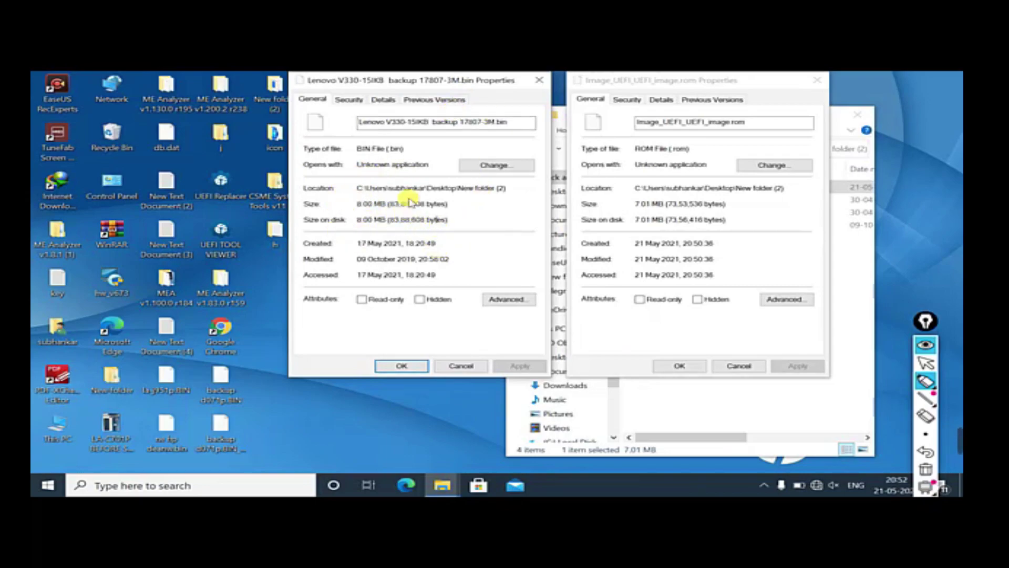
left_click(614, 202)
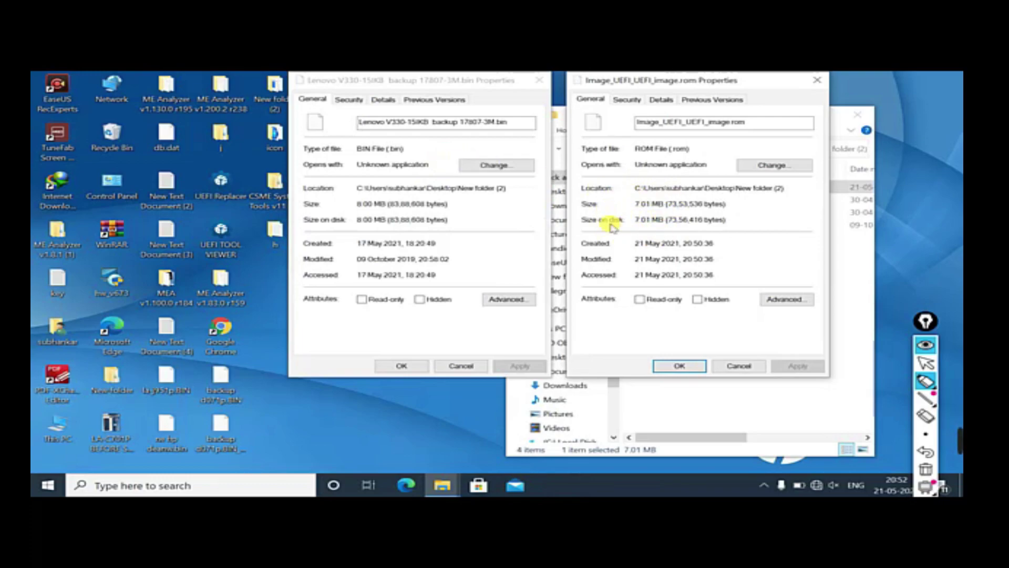
left_click(539, 80)
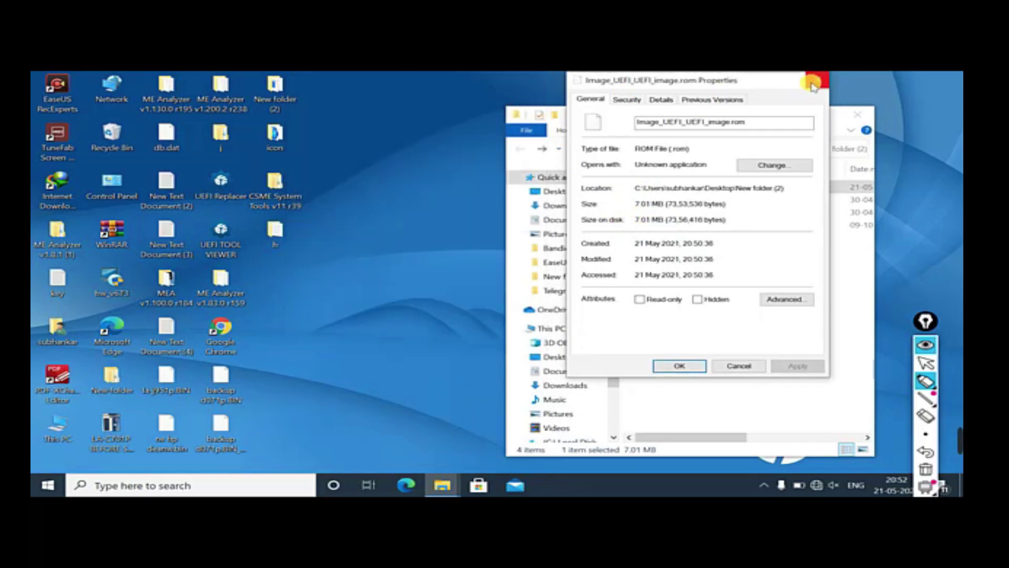
left_click(812, 83)
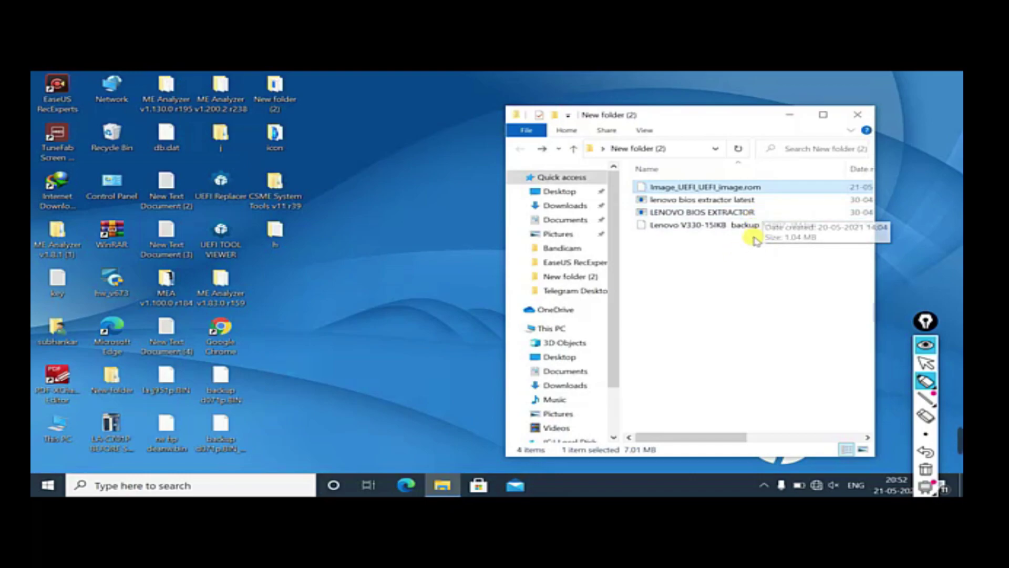
Launch UEFITool from the UEFI Replacer desktop shortcut and load Lenovo V330-15IKB backup 17807-3M.bin from New folder (2) into it.
left_click(708, 269)
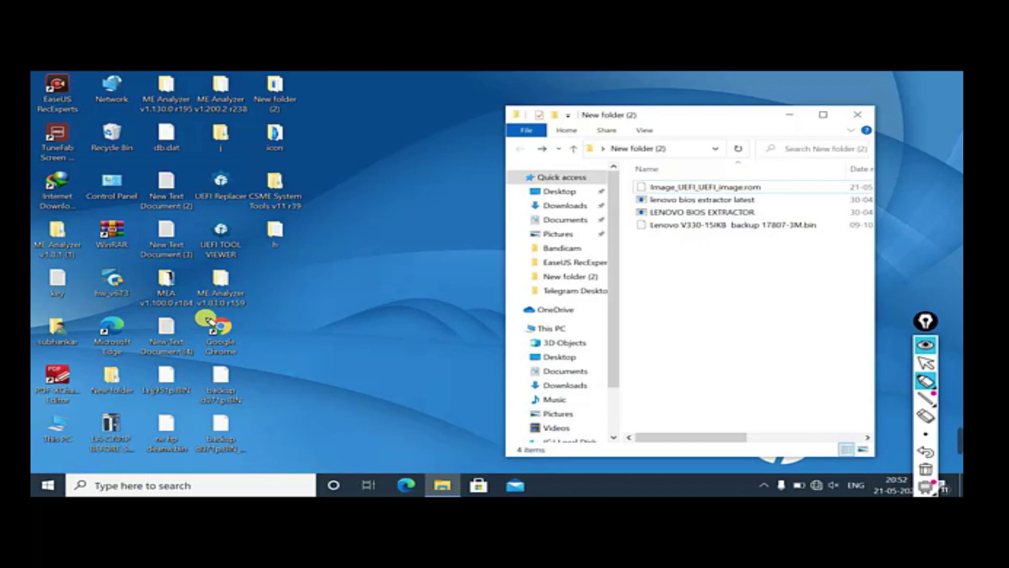
left_click(221, 187)
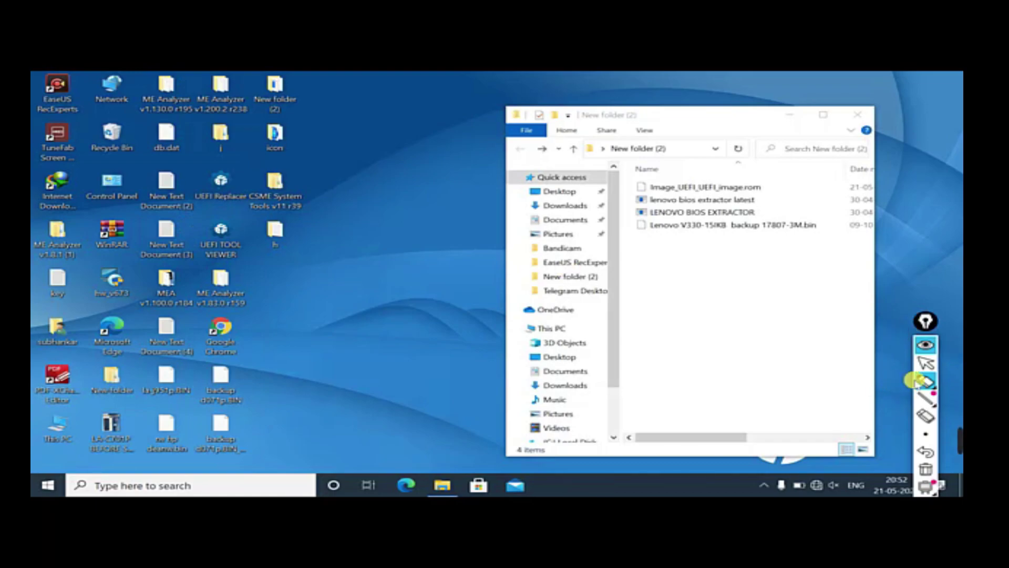
left_click(927, 363)
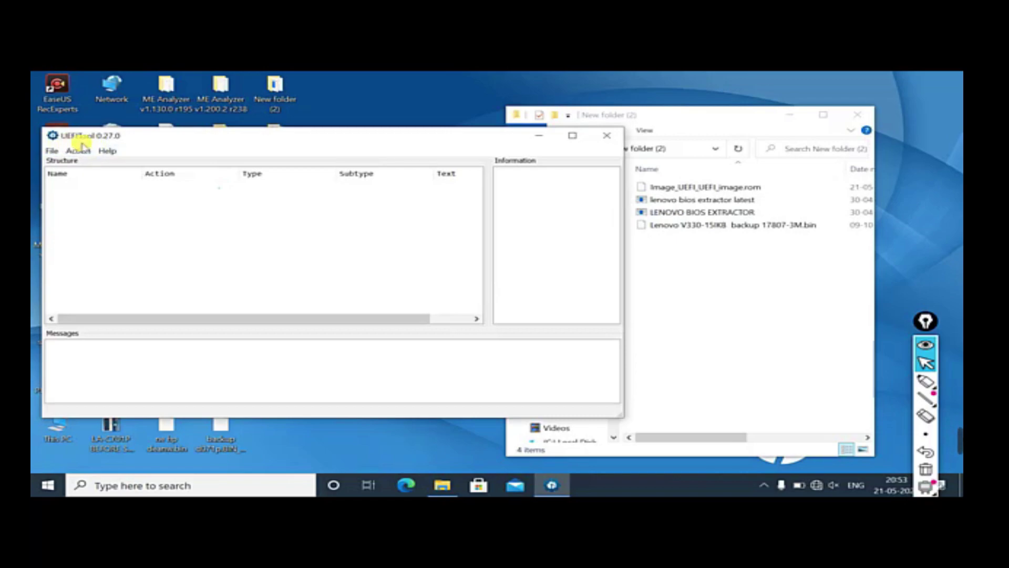
left_click(757, 295)
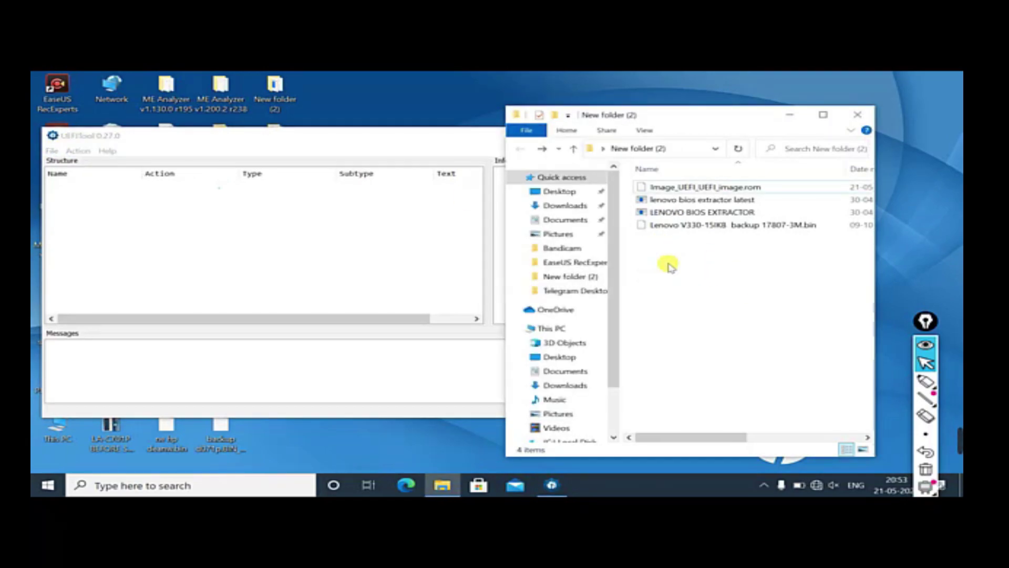
left_click_drag(672, 225, 364, 228)
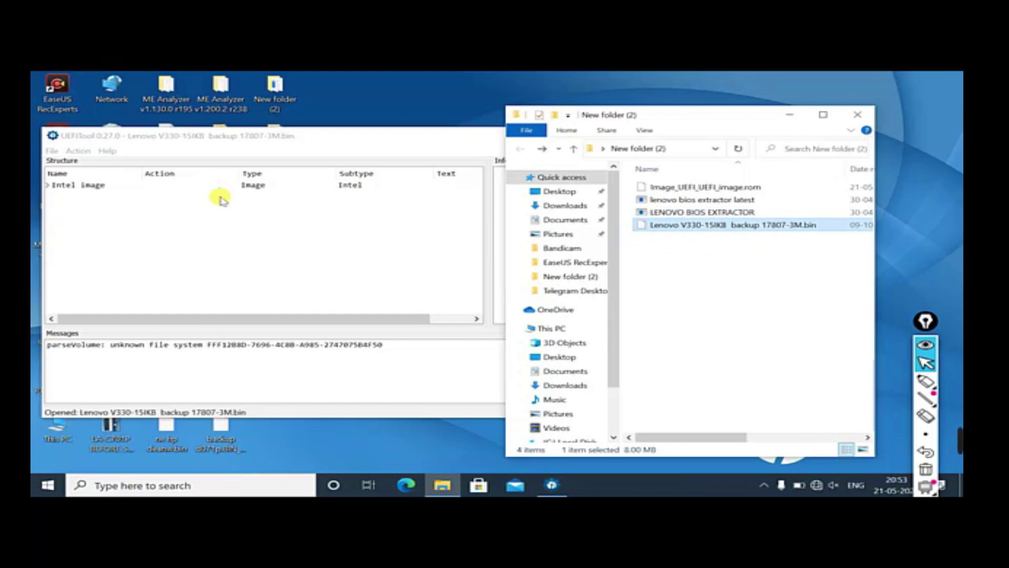
Expand the Intel image in the structure and examine the details of its Descriptor, ME and BIOS regions.
left_click(75, 187)
double_click(77, 186)
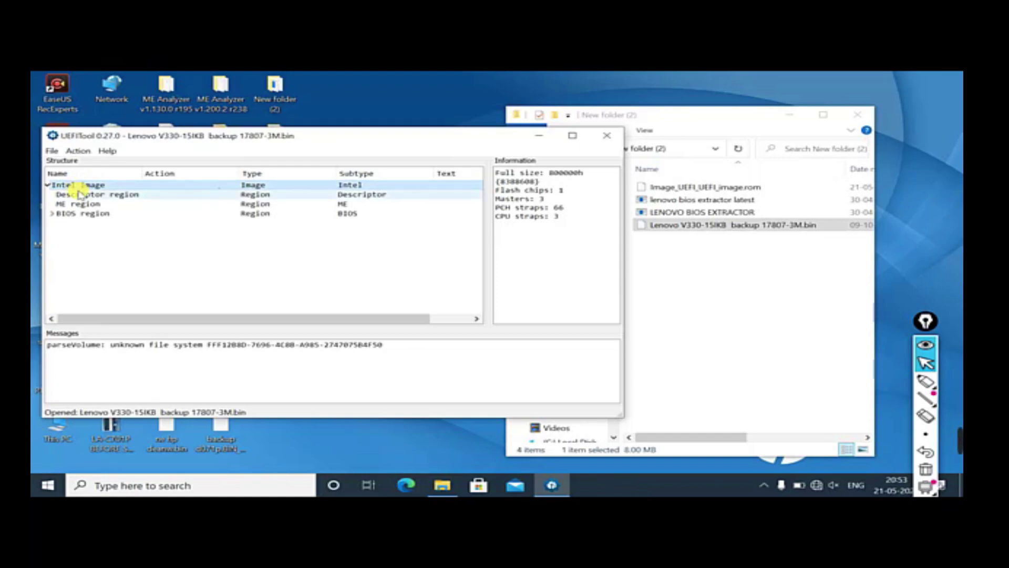
left_click(78, 194)
left_click(85, 205)
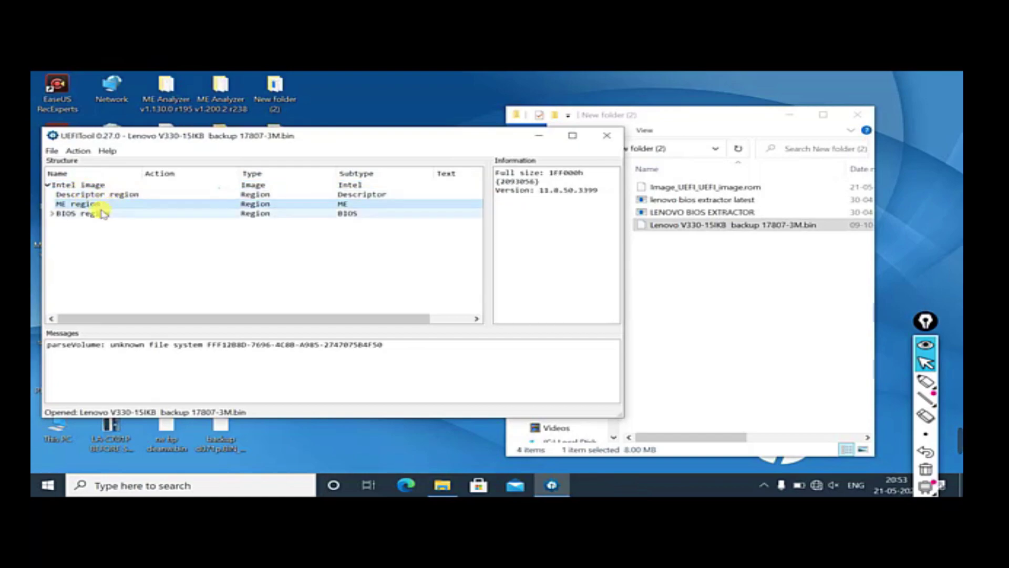
left_click(103, 214)
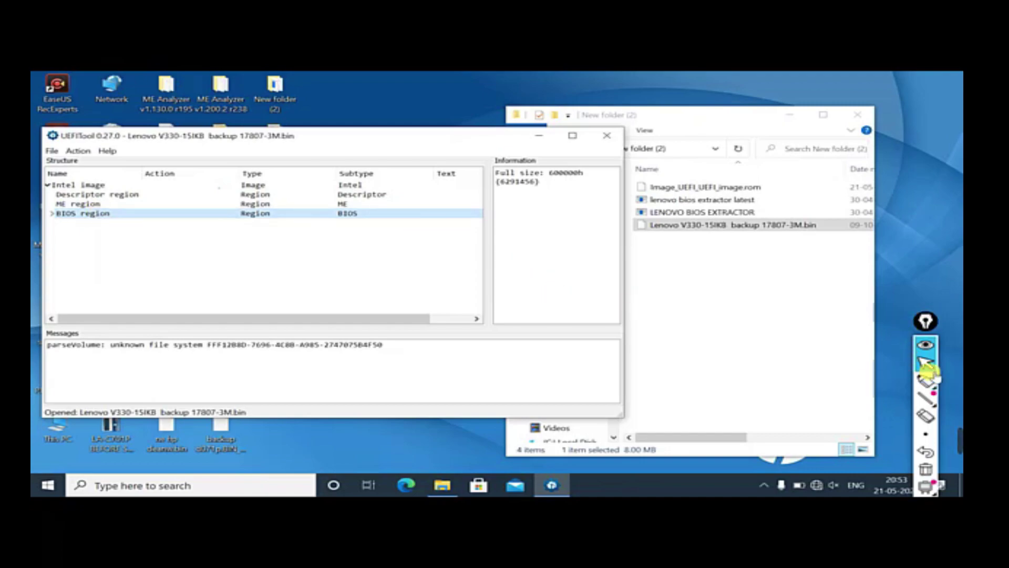
Underline the BIOS region's full size with the screen annotation pen and return to the normal pointer.
left_click(926, 380)
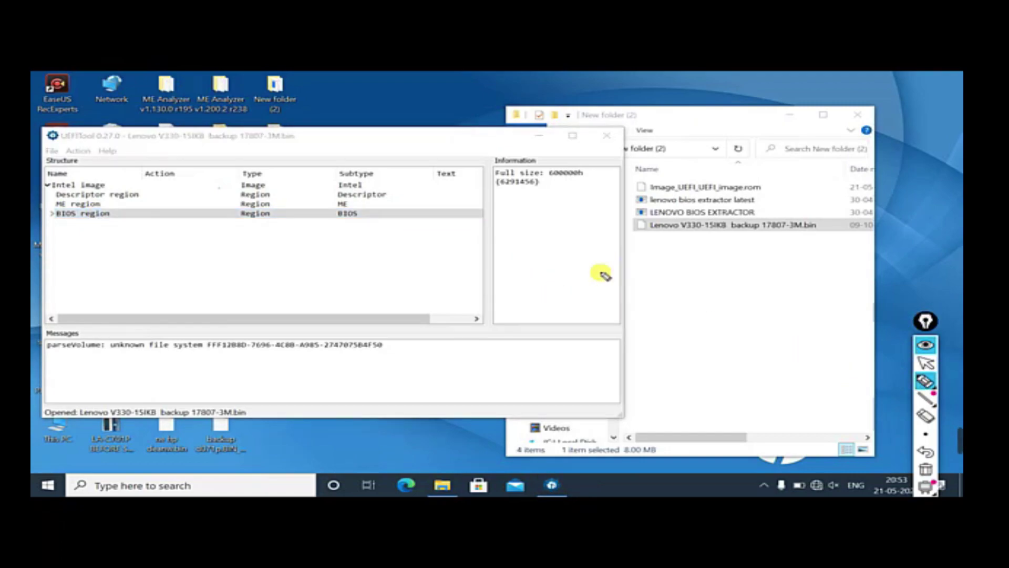
left_click_drag(497, 190, 536, 191)
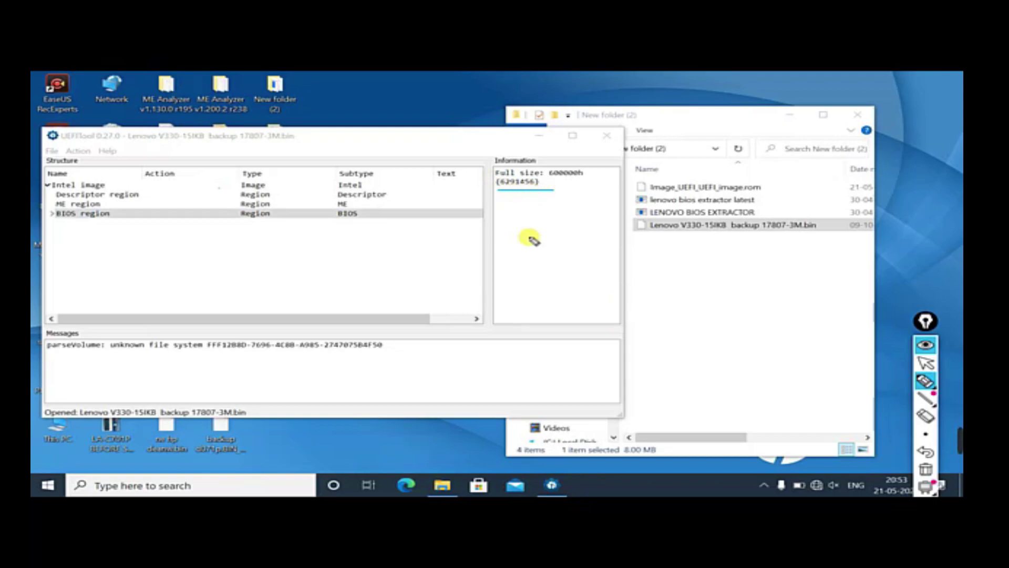
left_click(926, 363)
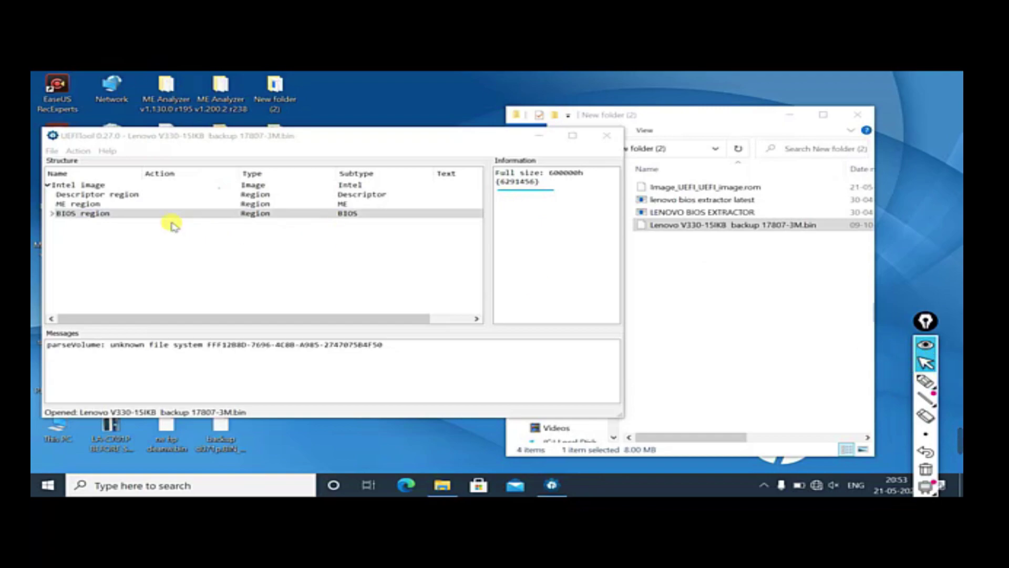
Extract the BIOS region as is and save it in New folder (2) under the name old bios region.
right_click(131, 211)
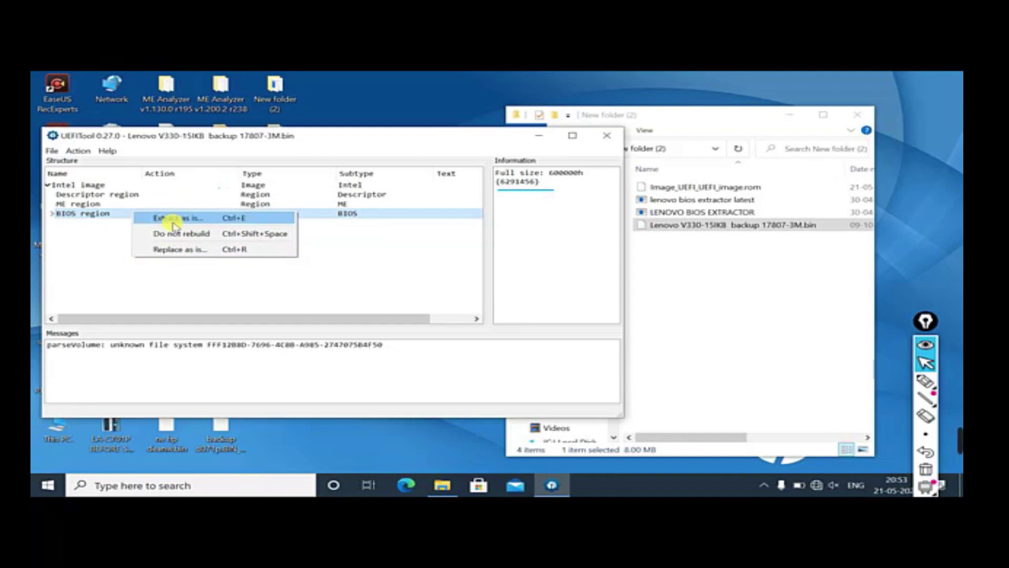
left_click(250, 218)
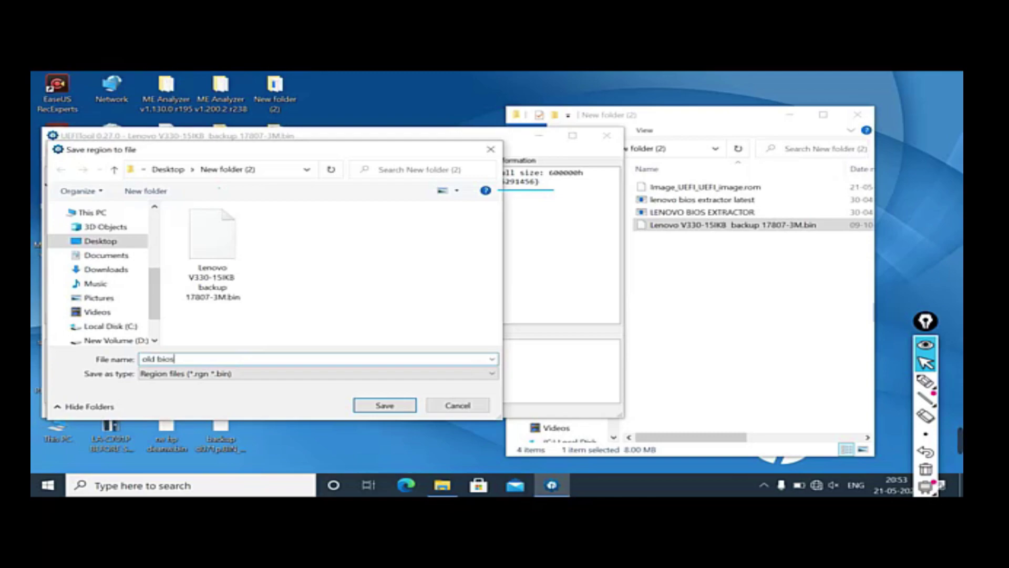
type("region")
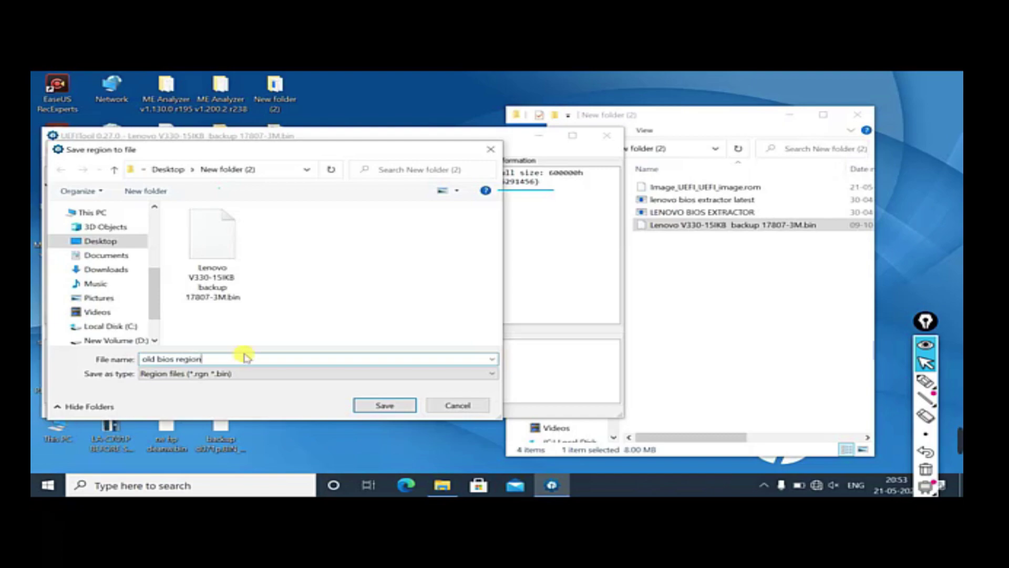
left_click(368, 406)
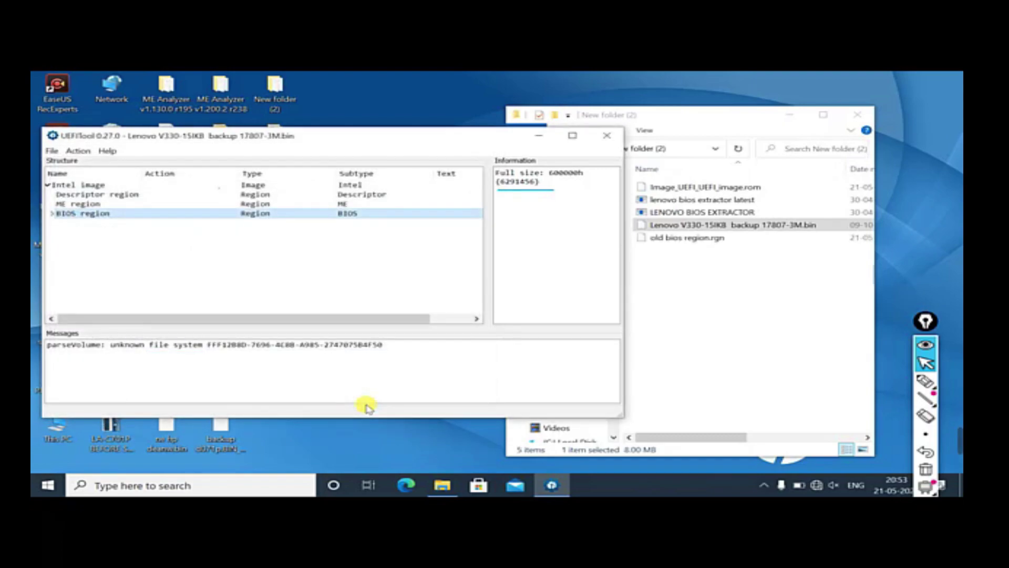
Close UEFITool and maximize the New folder (2) window in File Explorer.
left_click(538, 138)
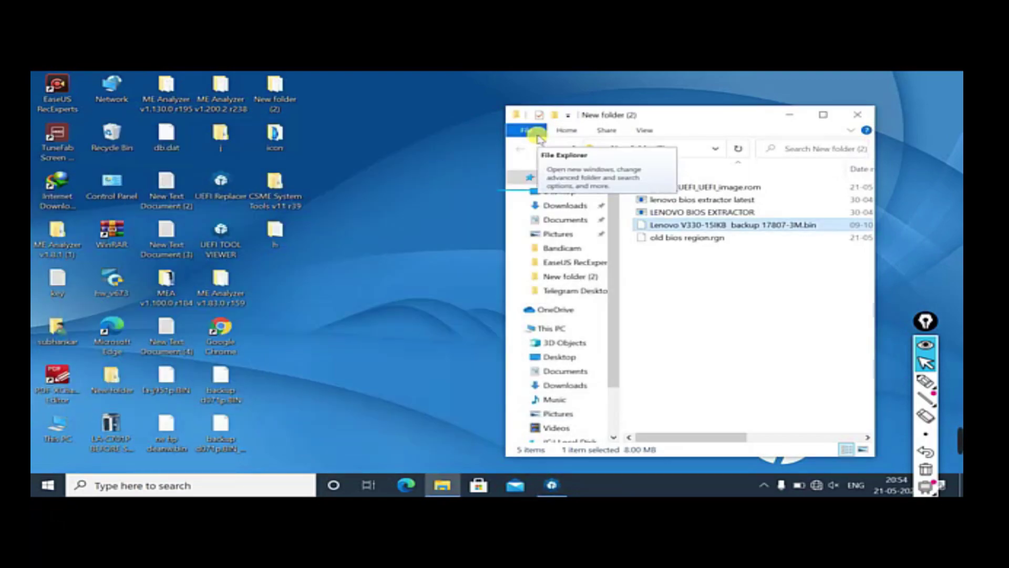
left_click(552, 485)
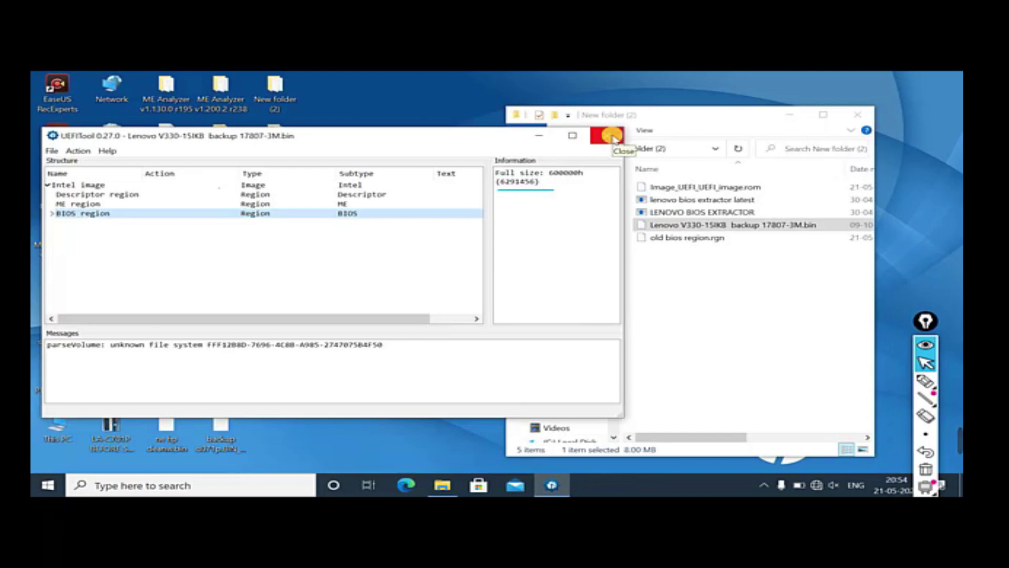
left_click(611, 138)
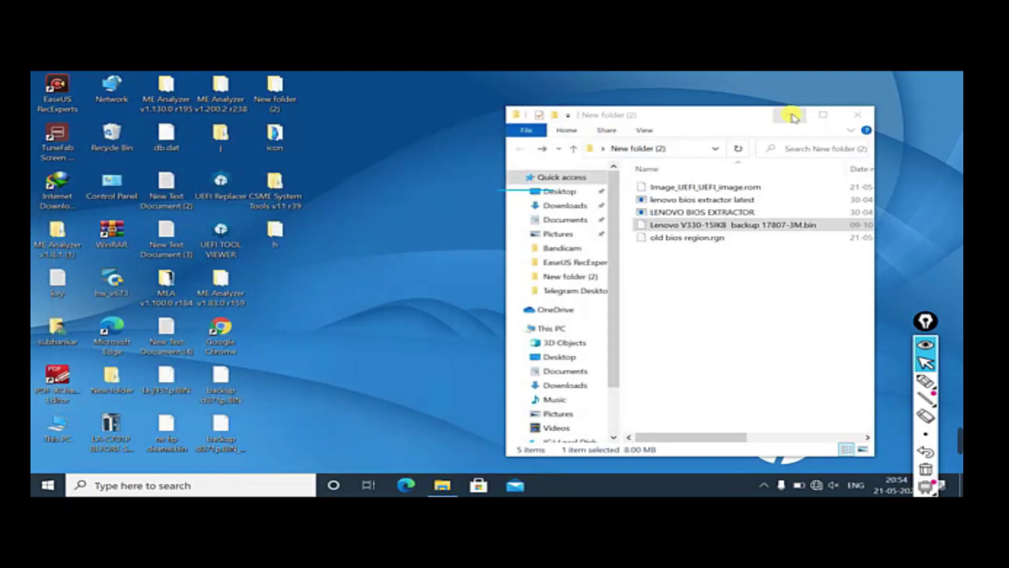
left_click(822, 116)
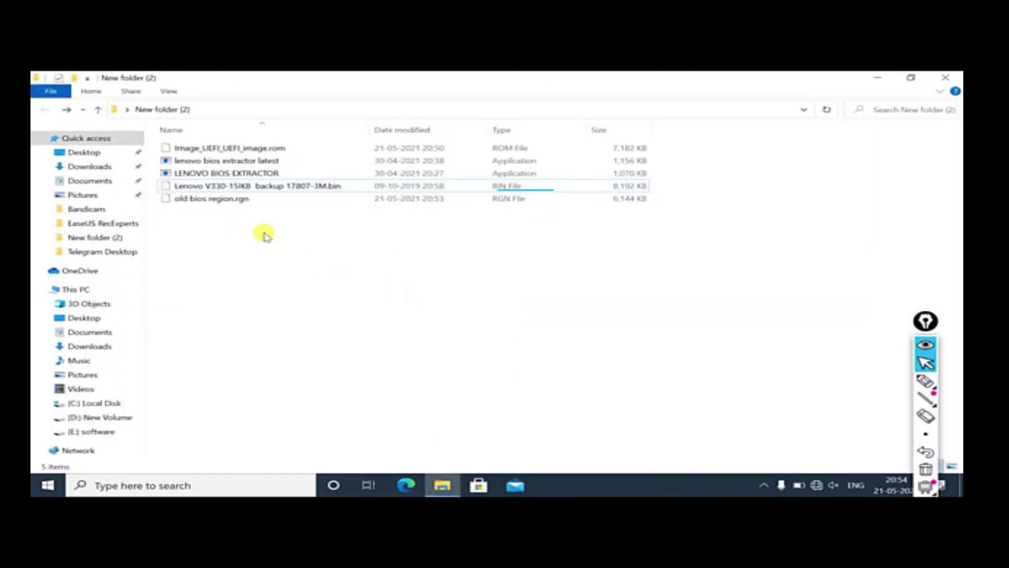
Delete the lenovo bios extractor latest and LENOVO BIOS EXTRACTOR applications from New folder (2).
left_click(212, 199)
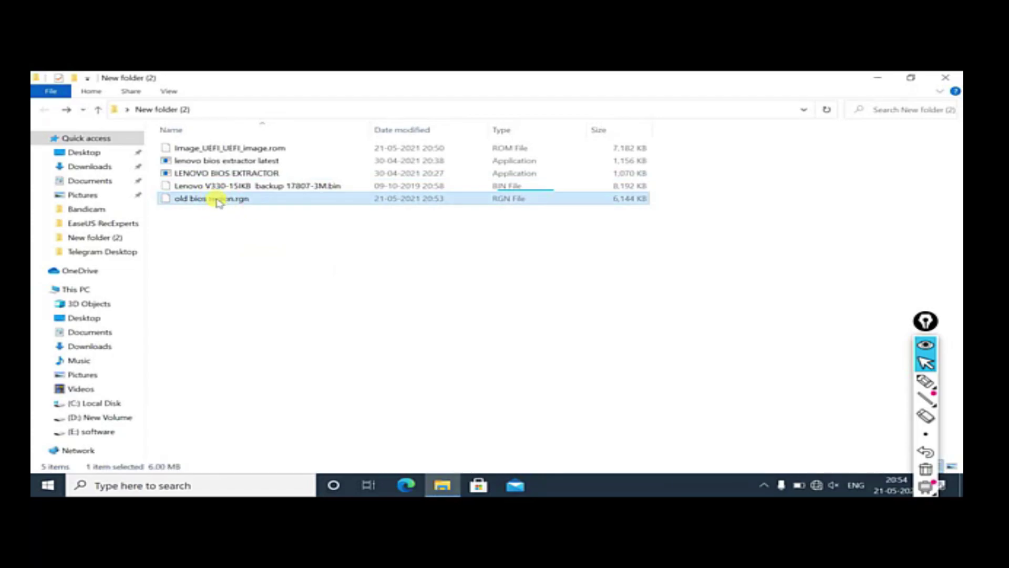
left_click(213, 162)
right_click(213, 163)
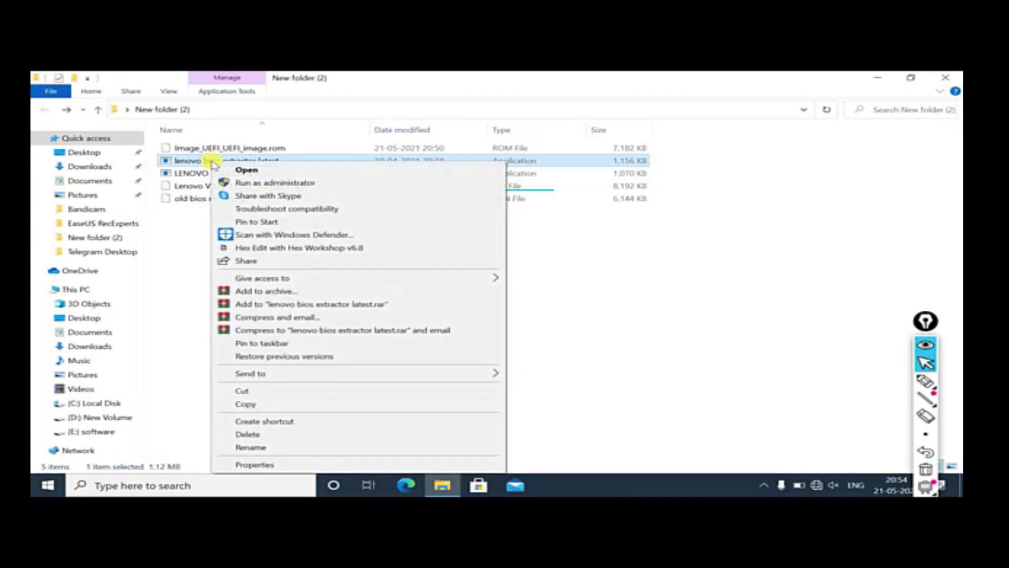
left_click(285, 432)
right_click(244, 160)
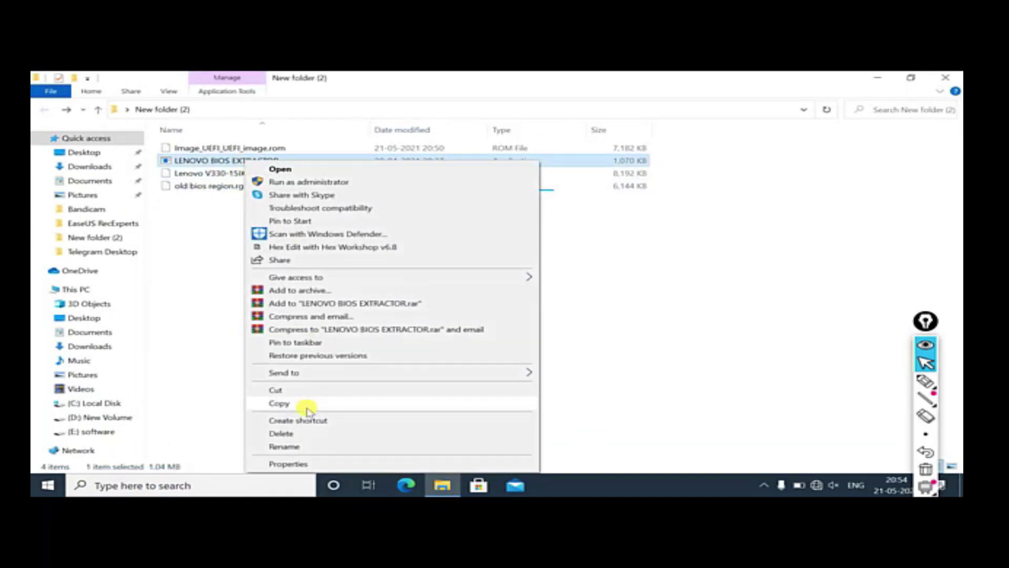
left_click(292, 433)
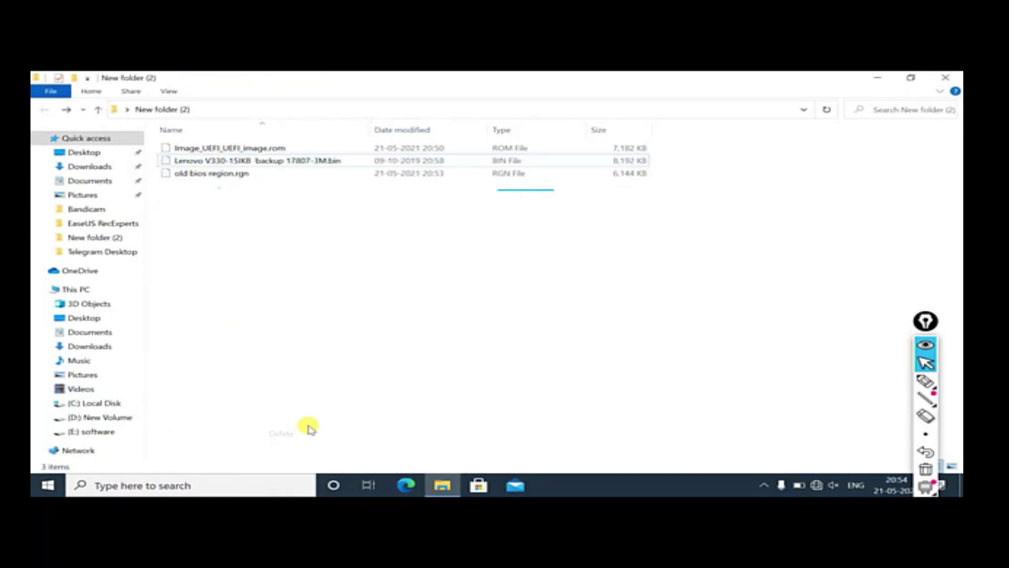
Open the properties of both Image_UEFI_UEFI_image.rom and old bios region.rgn.
left_click(190, 174)
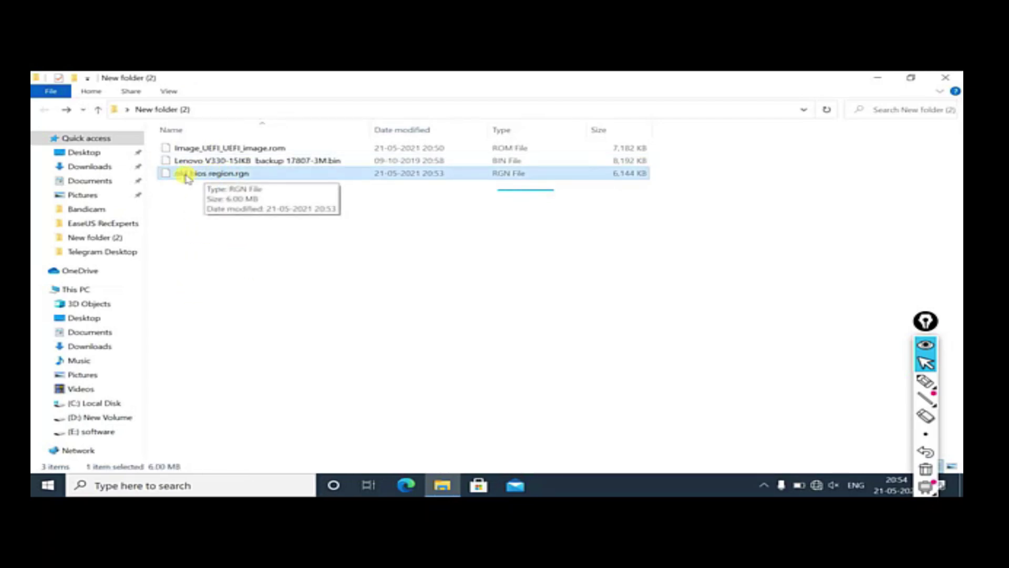
left_click(225, 150)
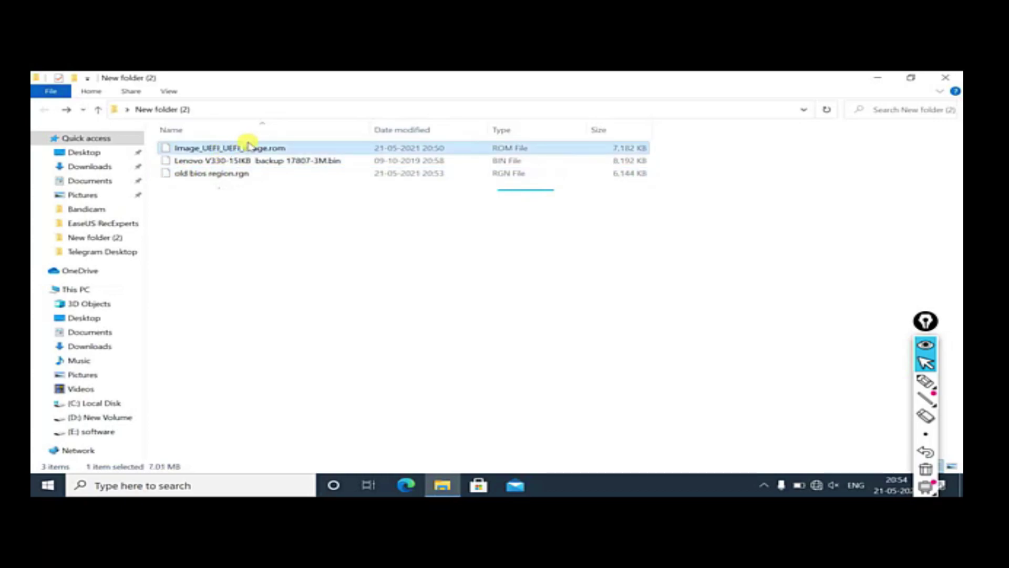
right_click(257, 154)
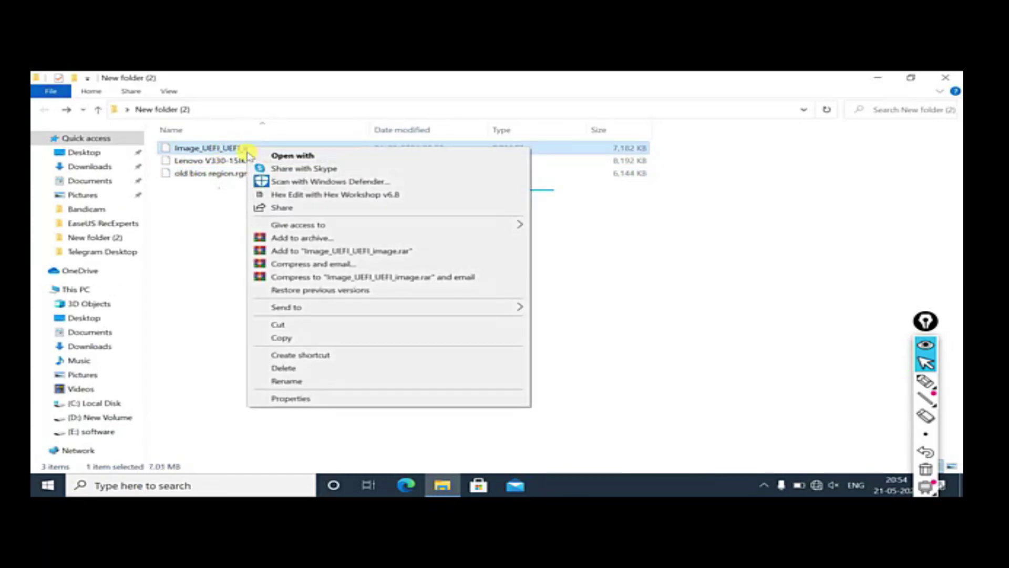
left_click(291, 398)
left_click(196, 173)
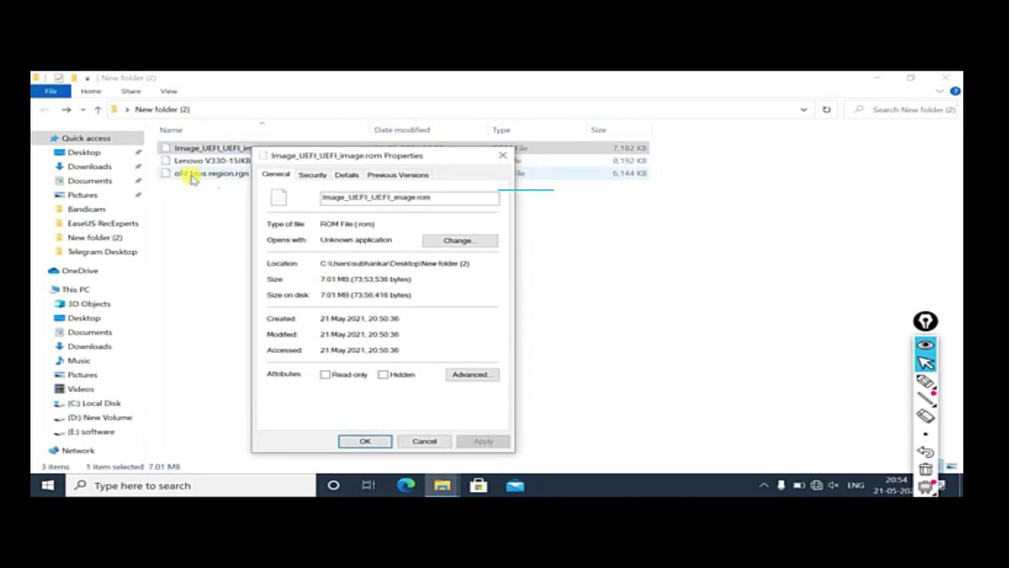
right_click(193, 175)
left_click(253, 426)
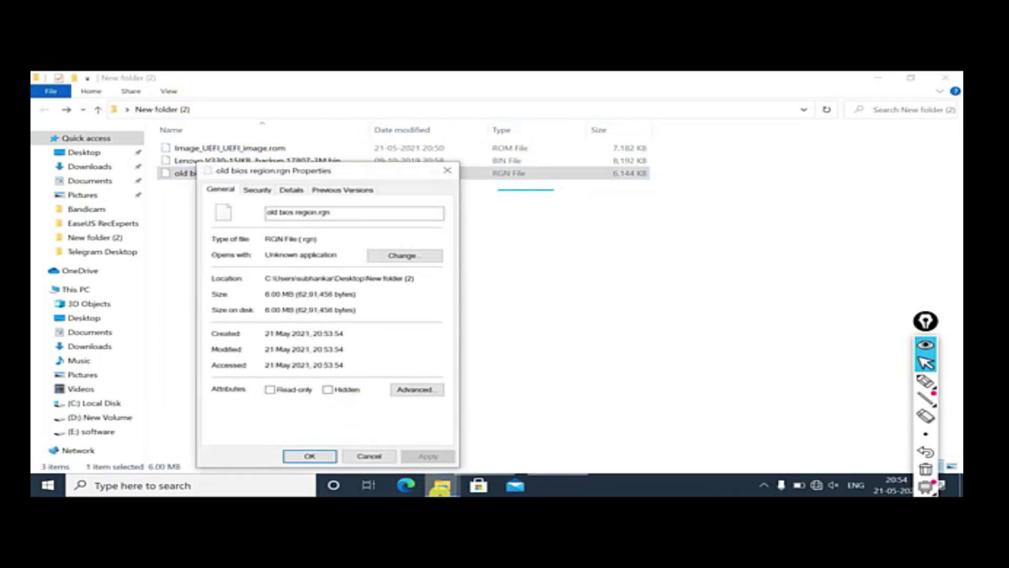
Arrange the two properties windows side by side, compare the sizes of the ROM image and the old BIOS region, and close both.
mouse_move(439, 488)
left_click(497, 437)
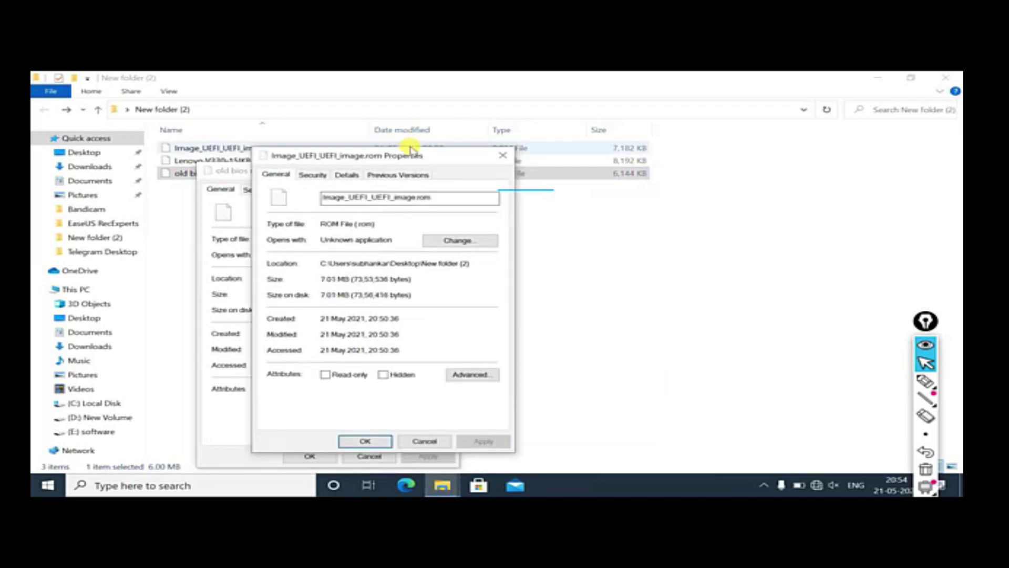
left_click_drag(418, 158, 621, 150)
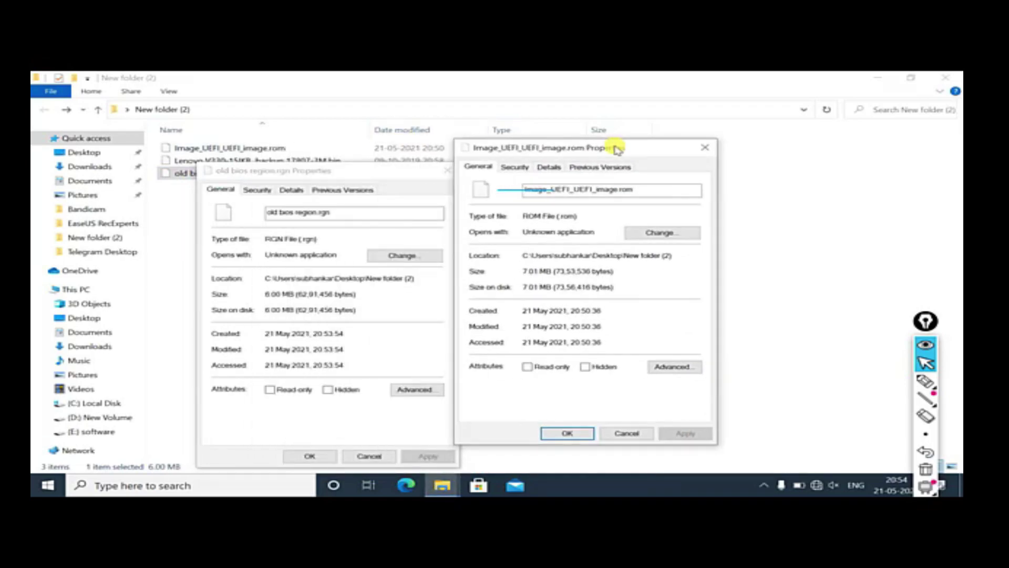
left_click(299, 169)
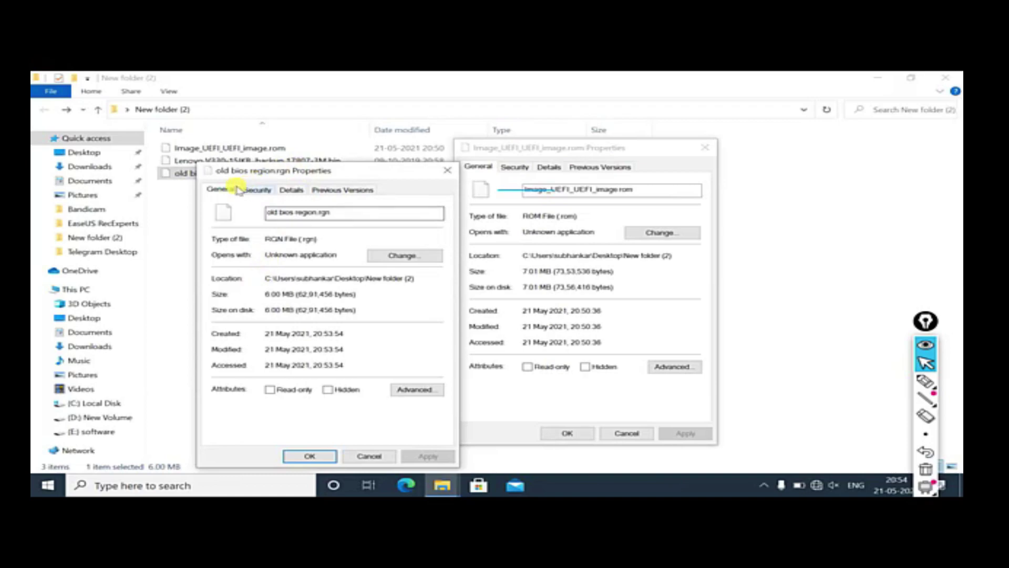
left_click(525, 153)
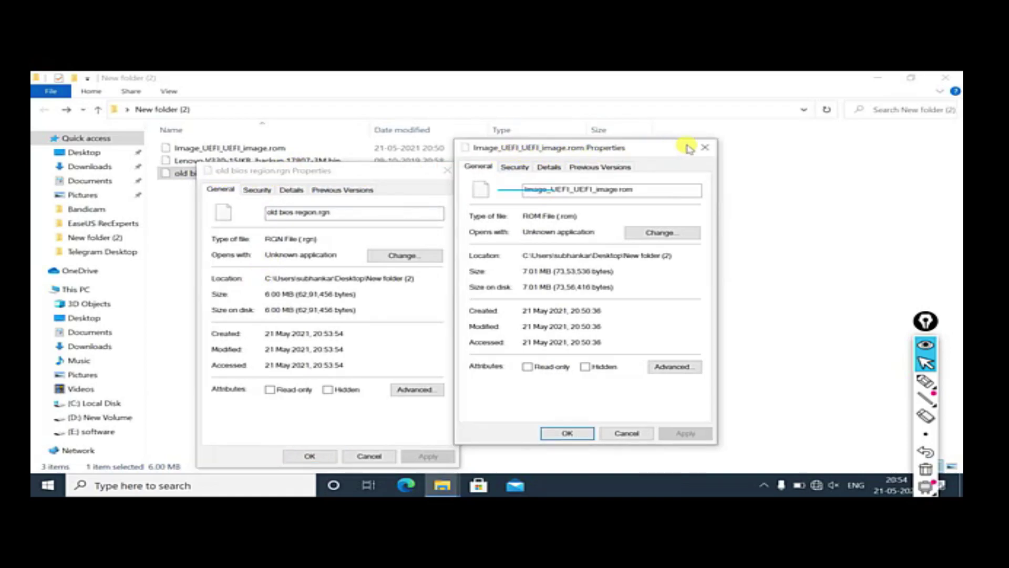
left_click(708, 151)
left_click(447, 171)
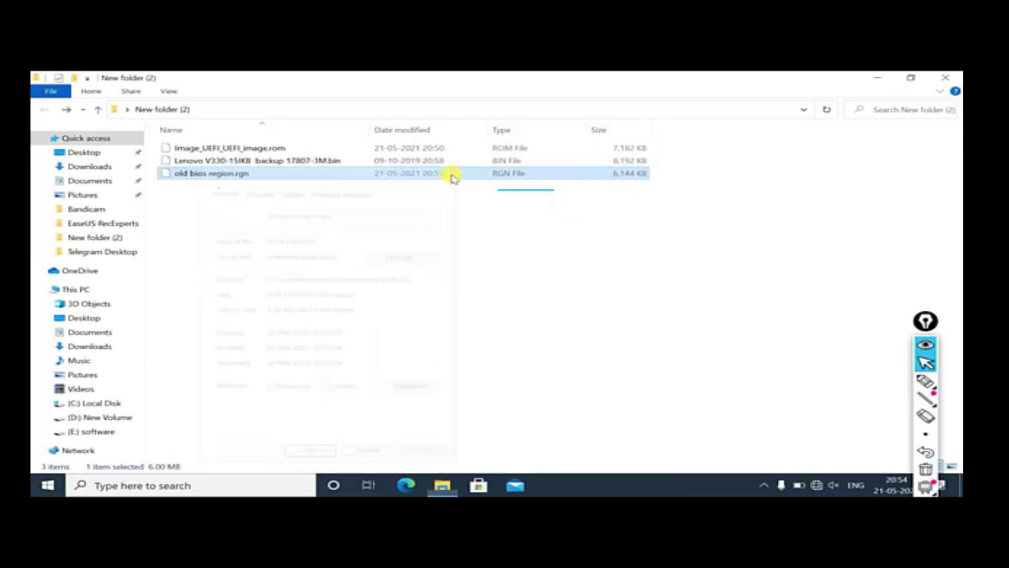
Open old bios region.rgn for hex editing in Hex Workshop v6.8.
right_click(204, 173)
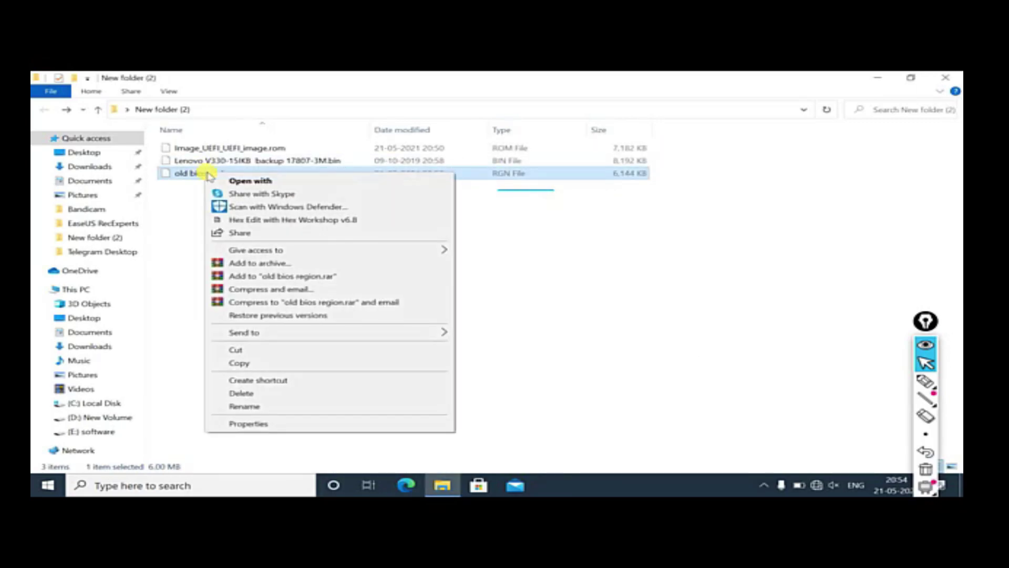
left_click(240, 220)
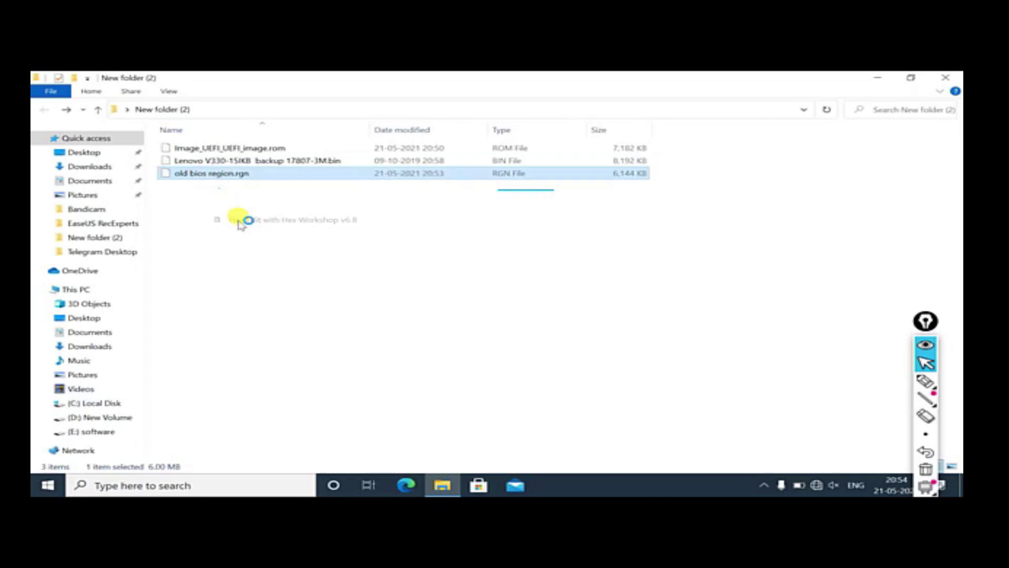
Open Image_UEFI_UEFI_image.rom from New folder (2) for hex editing in Hex Workshop v6.8.
left_click(878, 80)
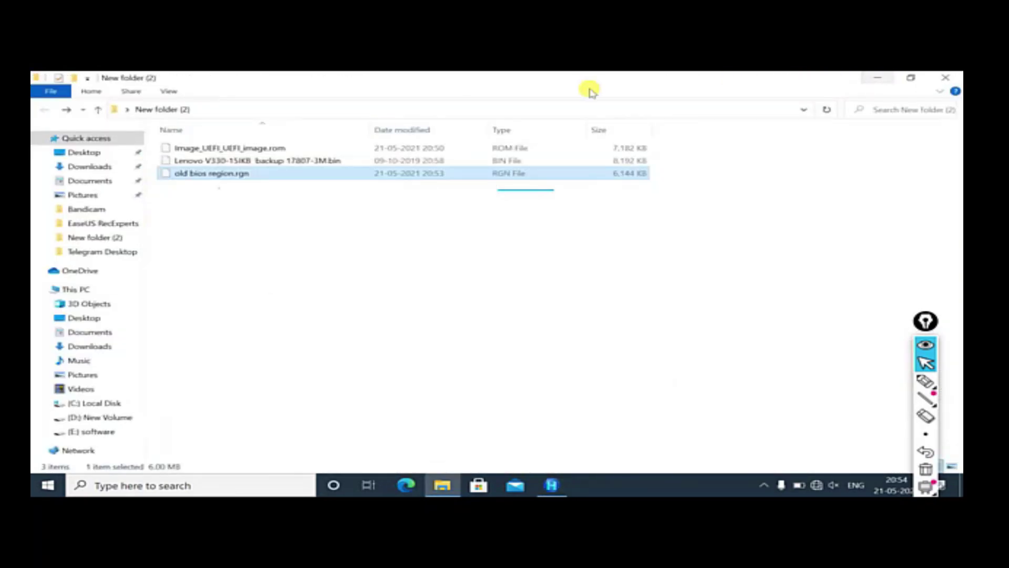
left_click(210, 150)
right_click(211, 149)
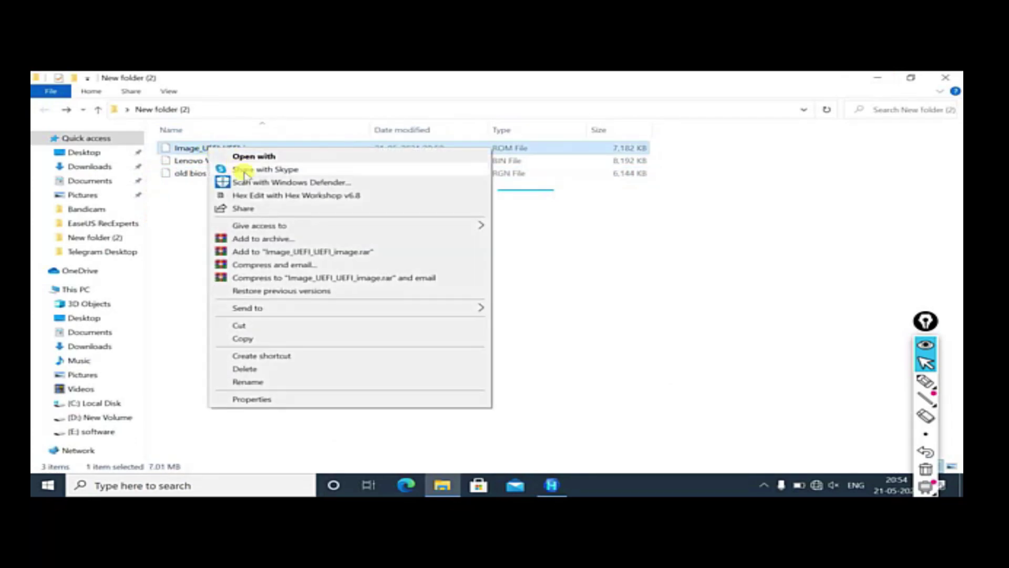
left_click(260, 194)
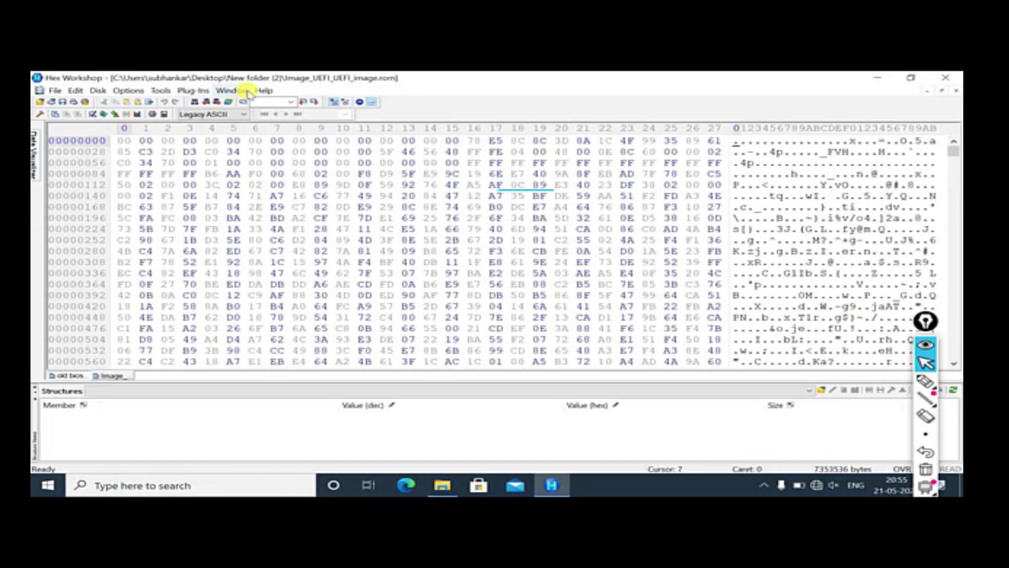
Tile the two open hex files vertically and make old bios region.rgn the active file.
left_click(225, 93)
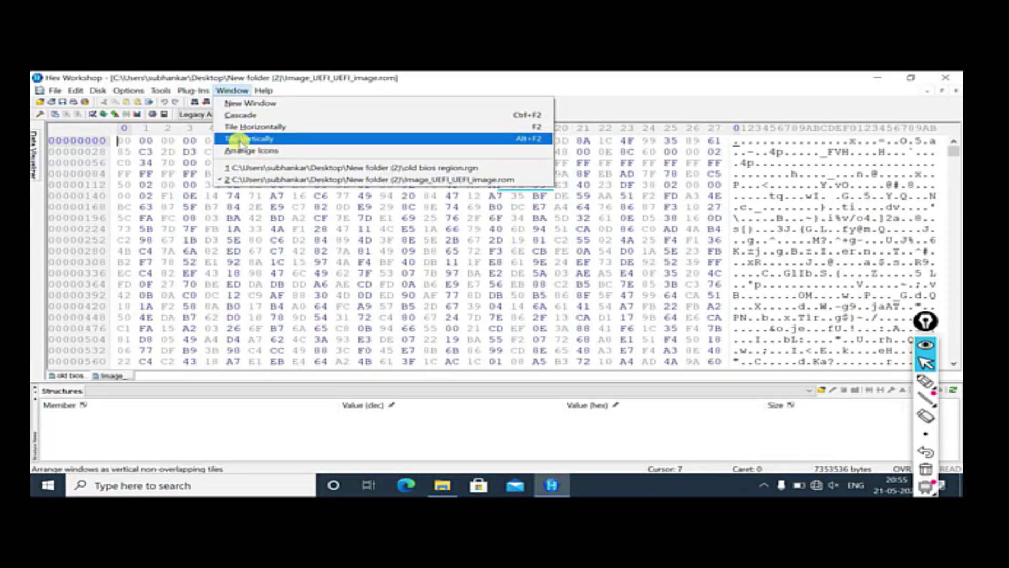
left_click(257, 140)
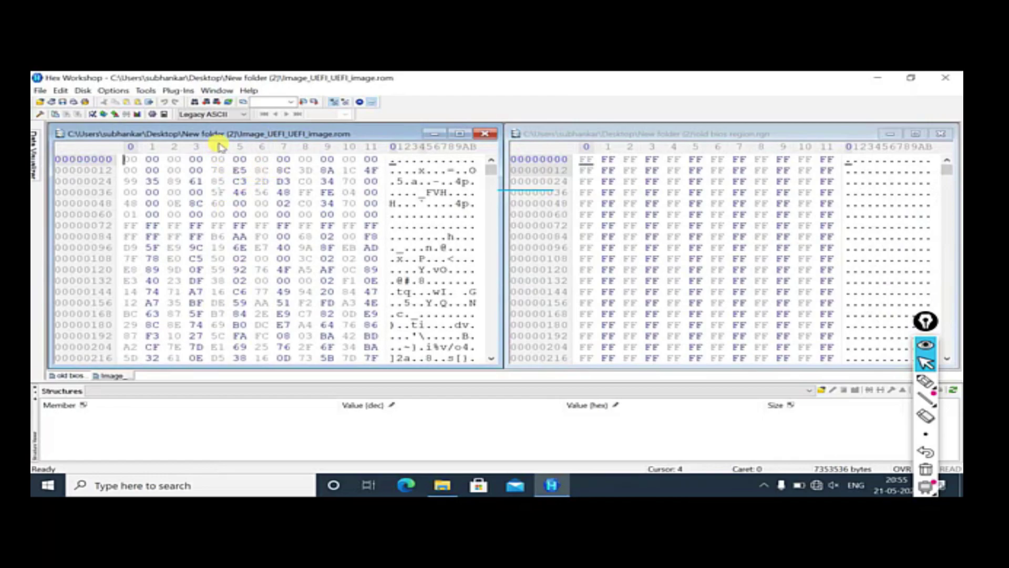
left_click(567, 132)
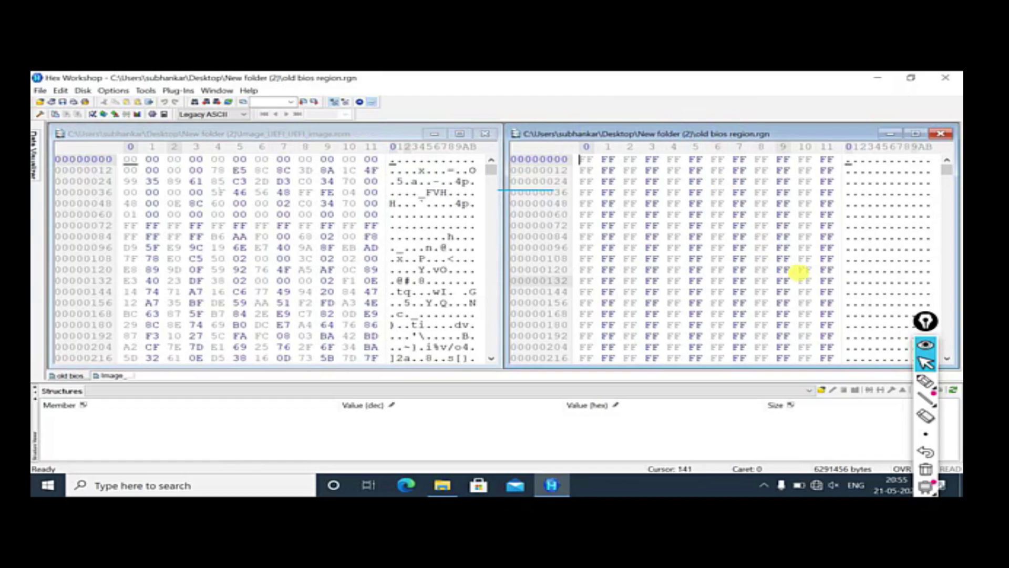
Circle the old bios file tab and the old bios region.rgn name in its title with the pen, and activate the image file.
mouse_move(936, 390)
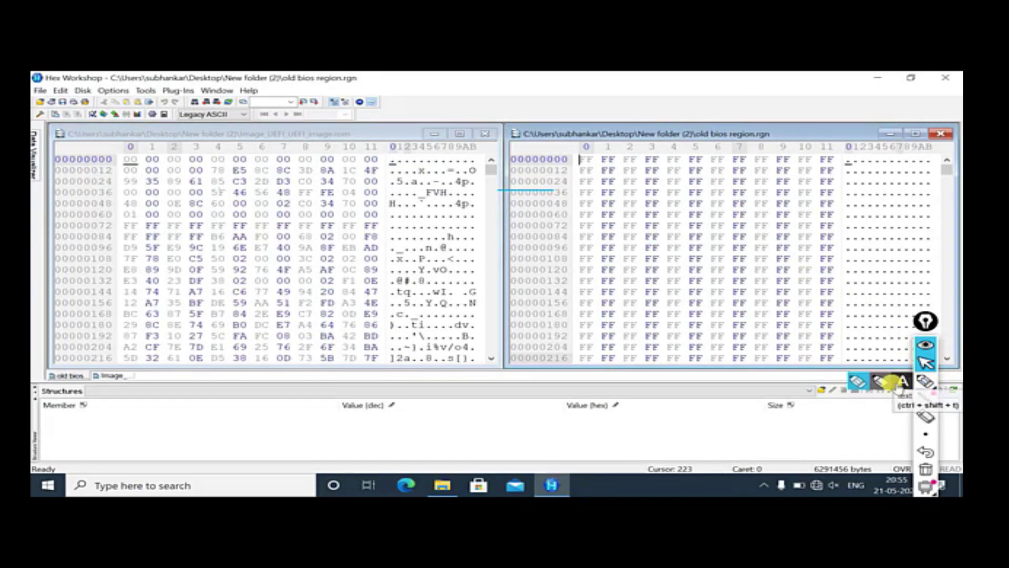
left_click(858, 381)
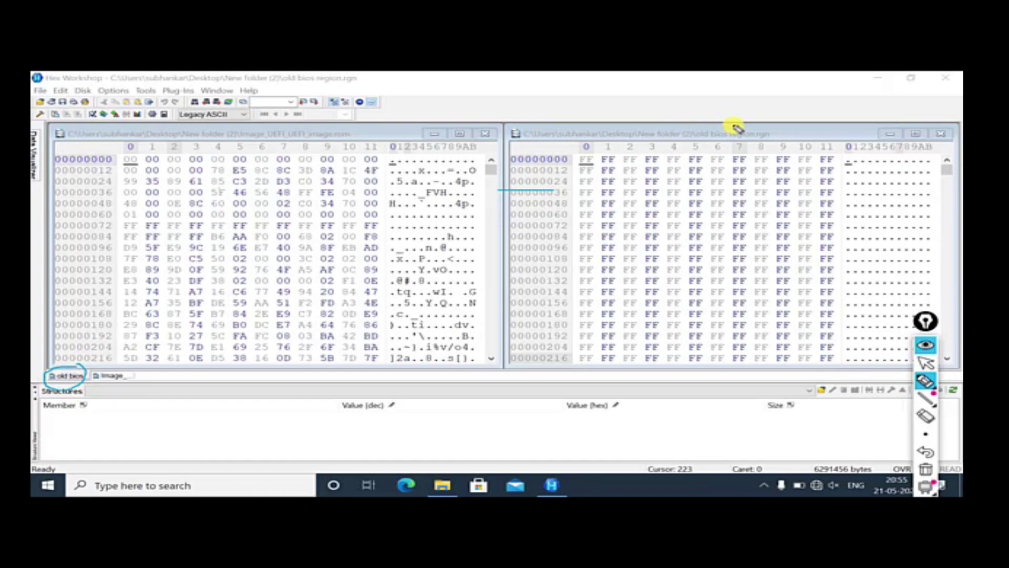
mouse_move(686, 132)
left_mouse_down()
mouse_move(773, 135)
mouse_move(732, 127)
left_mouse_up()
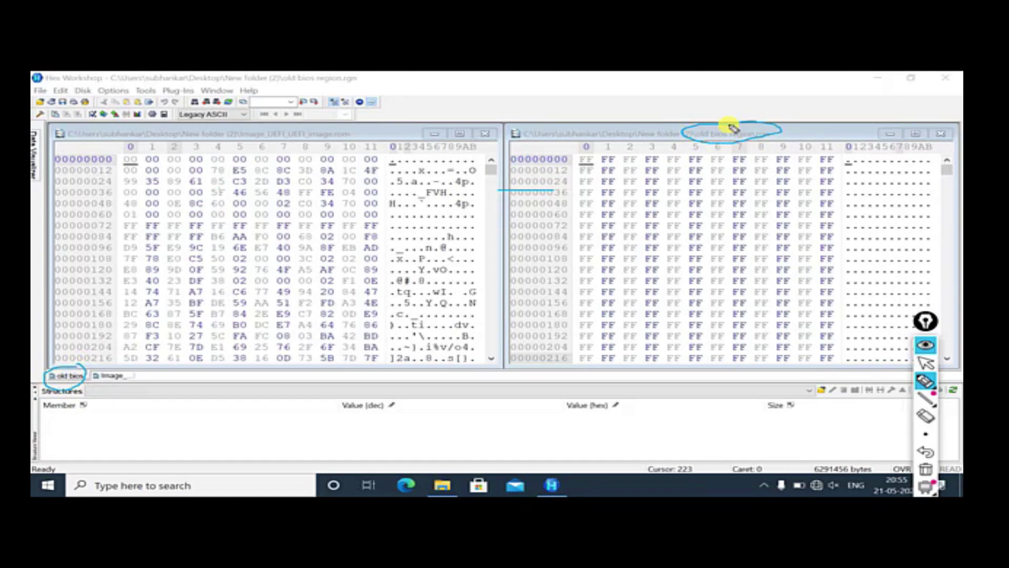
left_click(926, 363)
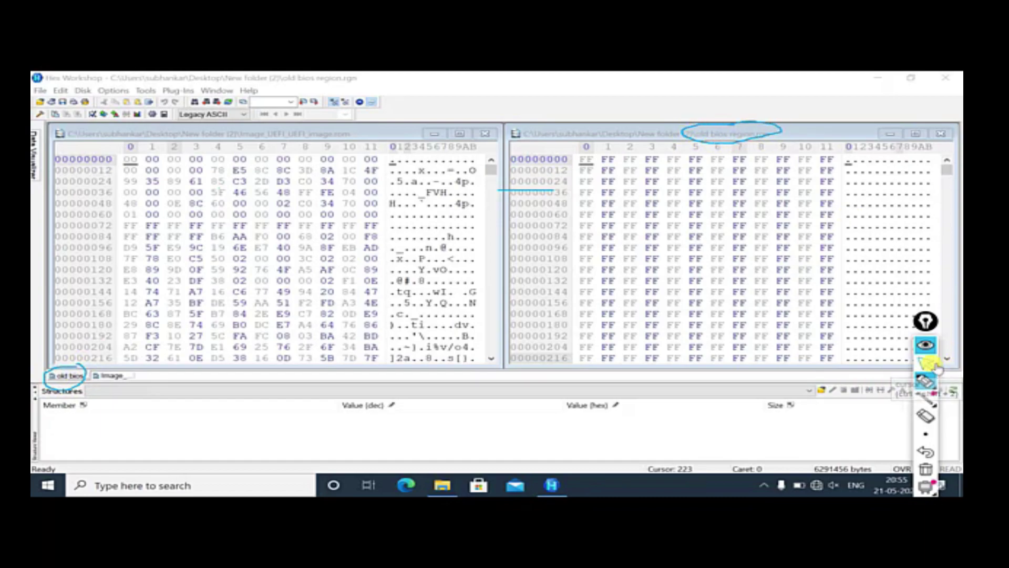
left_click(789, 136)
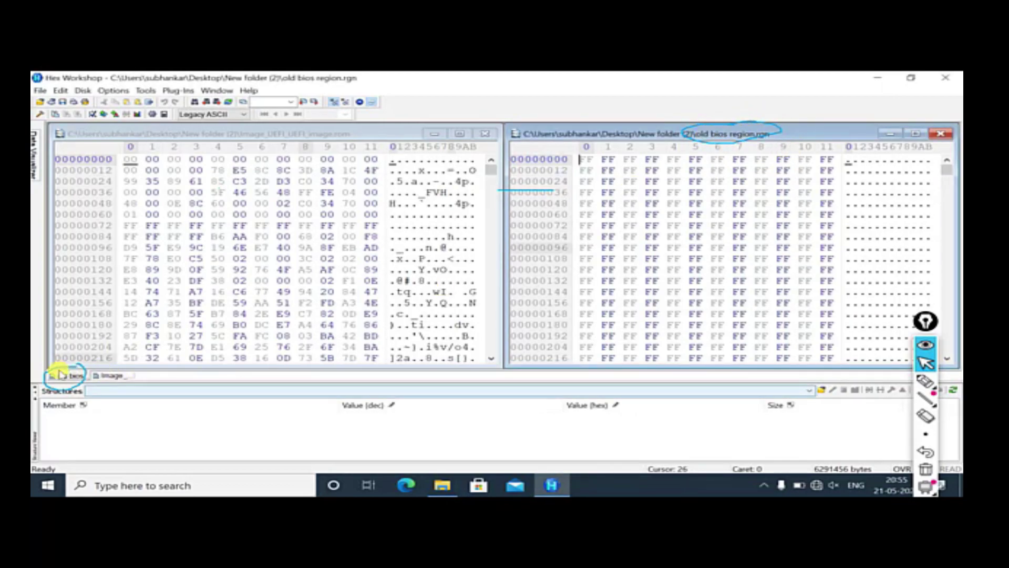
left_click(116, 376)
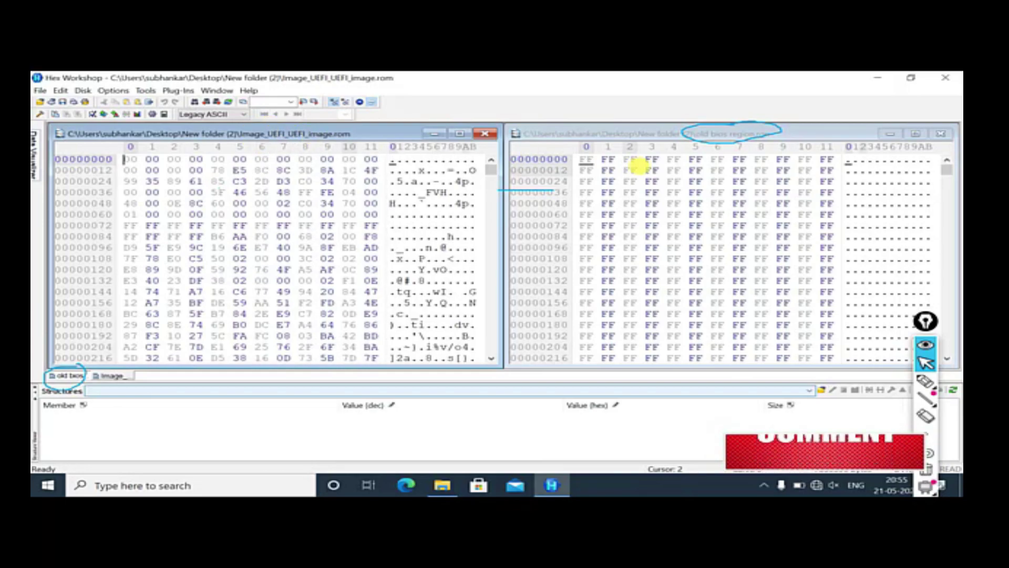
Examine the last bytes of old bios region.rgn and of Image_UEFI_UEFI_image.rom.
left_click_drag(925, 321, 941, 410)
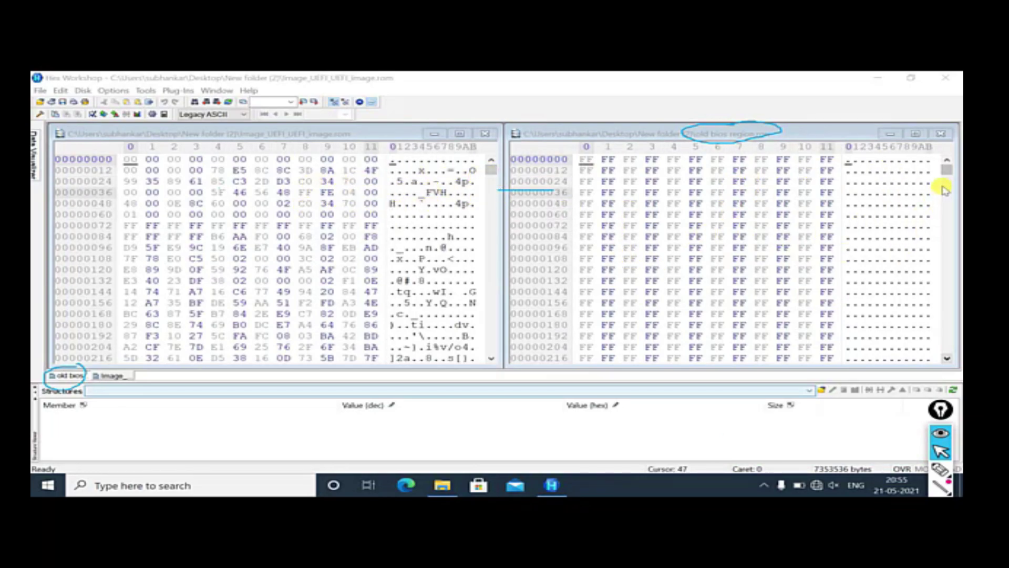
left_click_drag(946, 173, 956, 362)
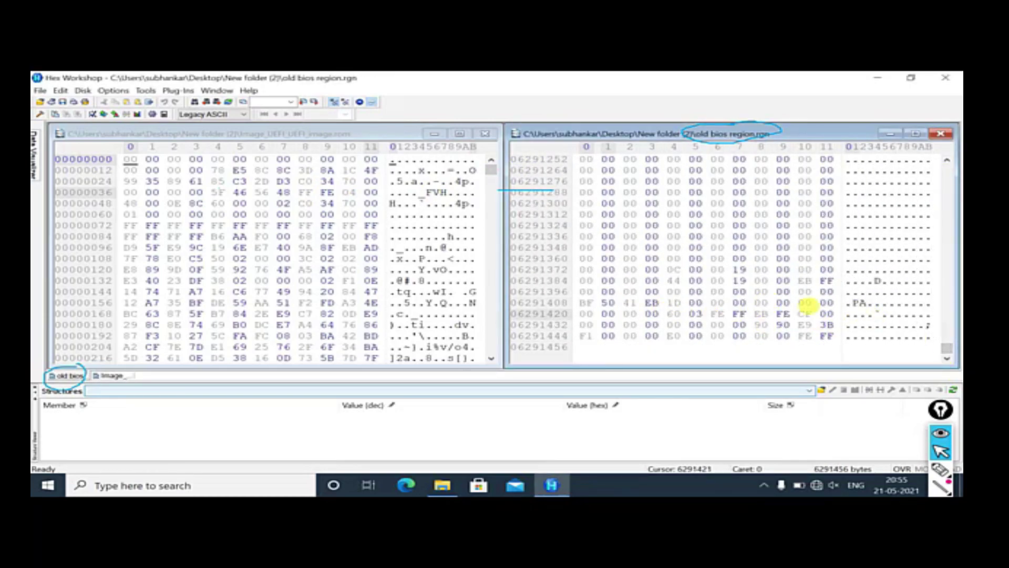
left_click_drag(491, 171, 523, 361)
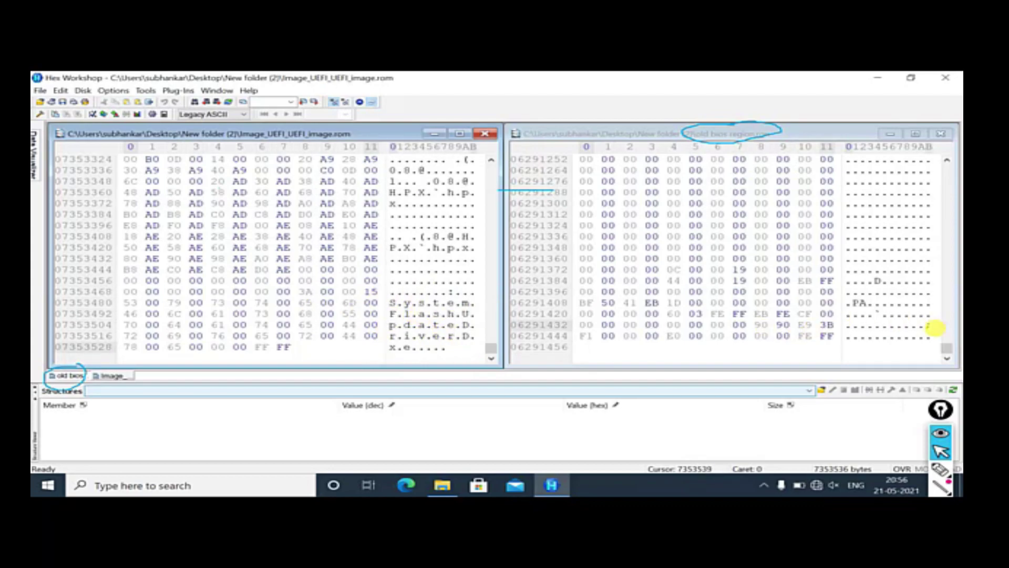
mouse_move(945, 351)
left_mouse_down()
mouse_move(941, 310)
mouse_move(941, 347)
left_mouse_up()
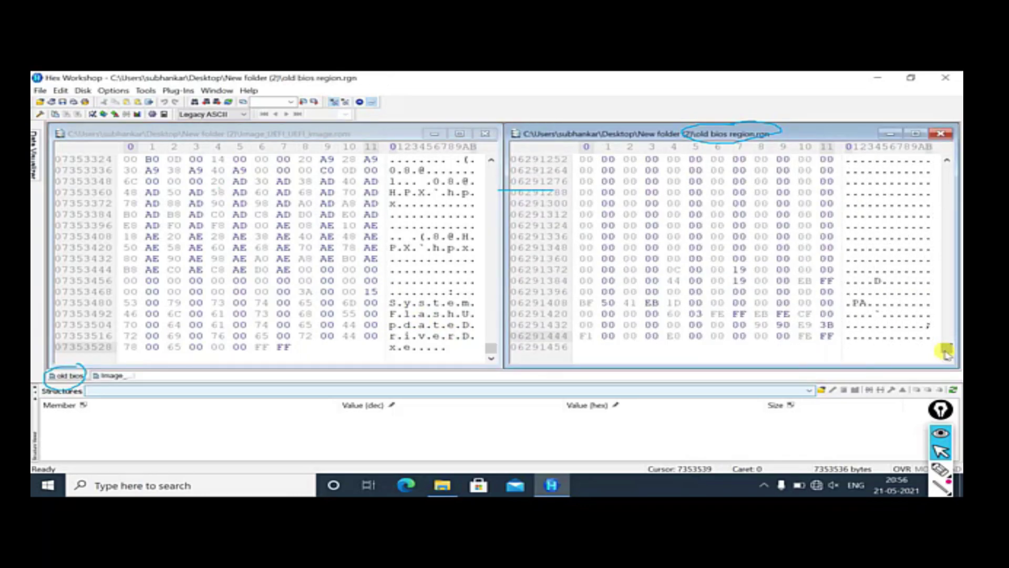
left_click(853, 304)
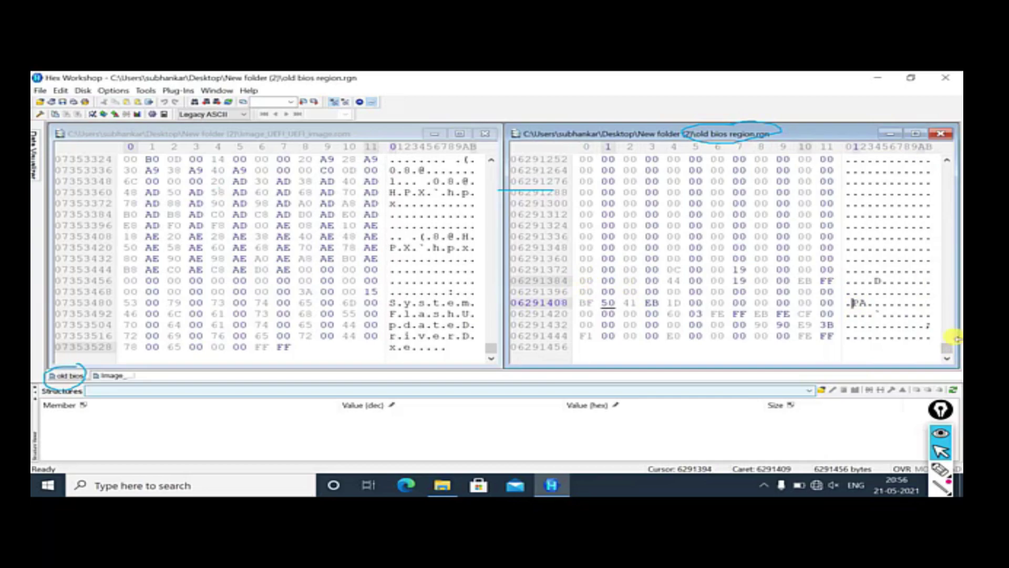
Write UP with the pen over the beginning of old bios region.rgn.
left_click_drag(949, 348, 917, 163)
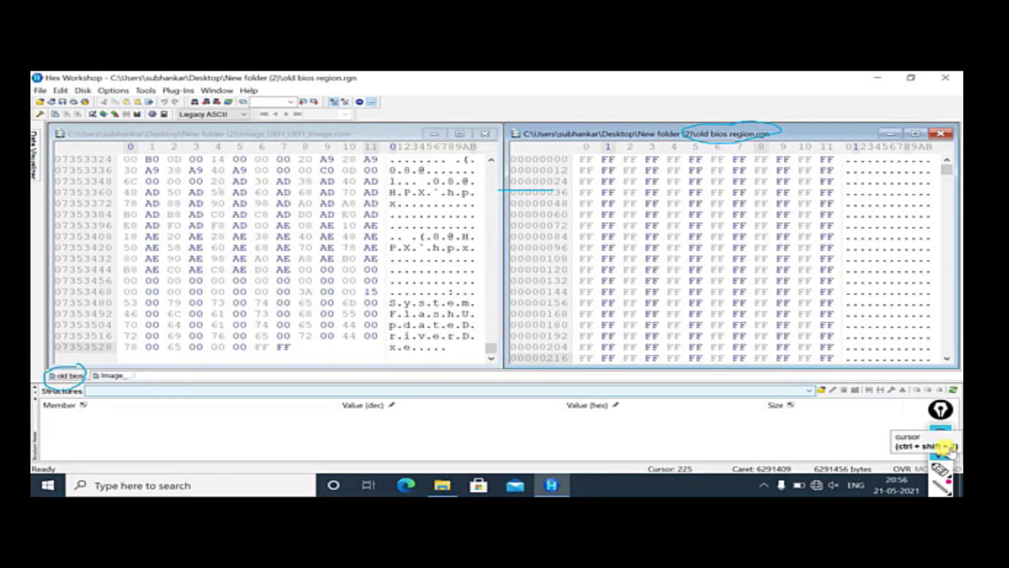
left_click(940, 468)
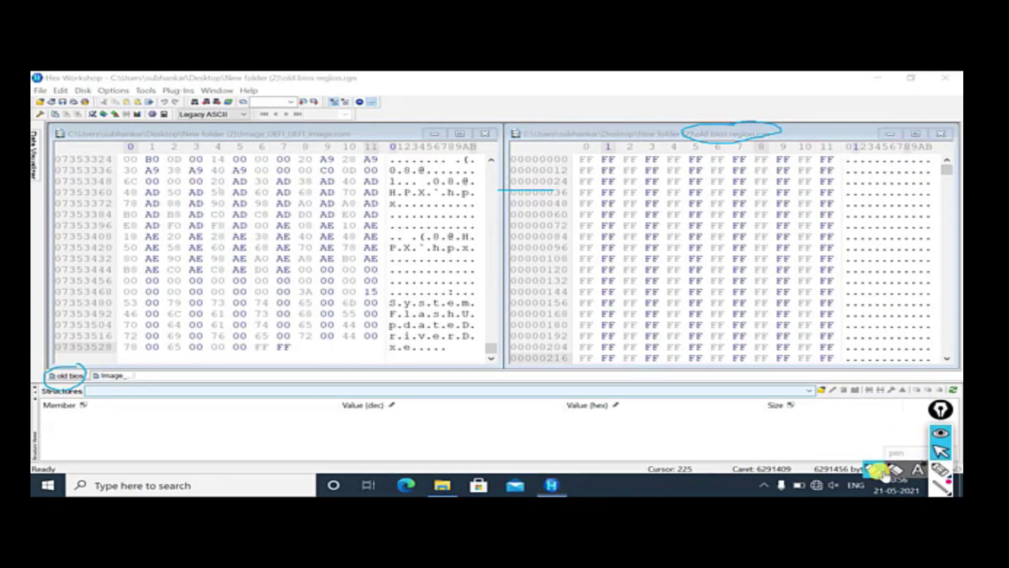
mouse_move(811, 204)
left_mouse_down()
mouse_move(822, 168)
mouse_move(857, 216)
mouse_move(847, 173)
left_mouse_up()
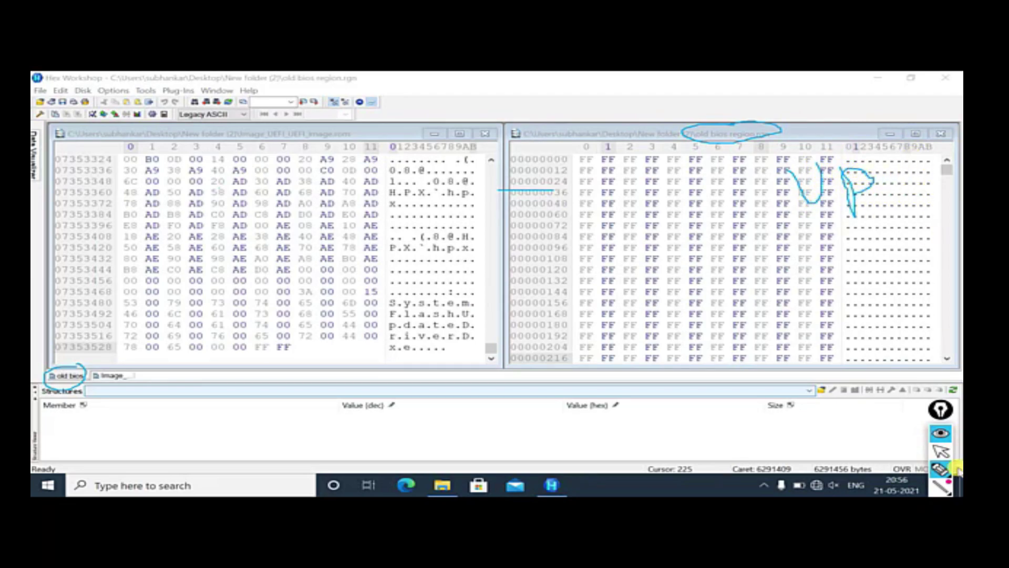
left_click(941, 468)
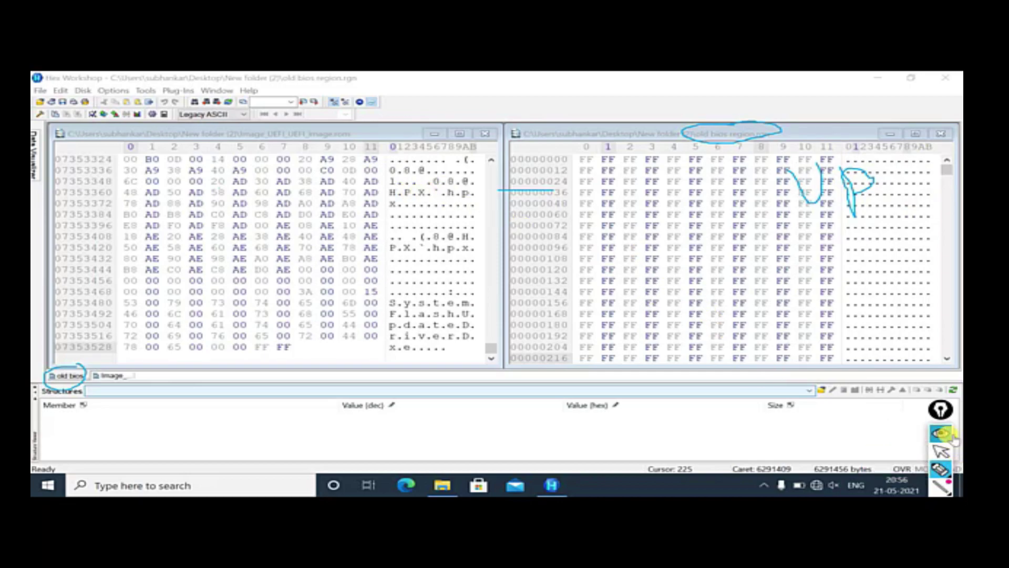
left_click(942, 451)
Write UP with the pen over the beginning of Image_UEFI_UEFI_image.rom.
left_click_drag(489, 352, 480, 163)
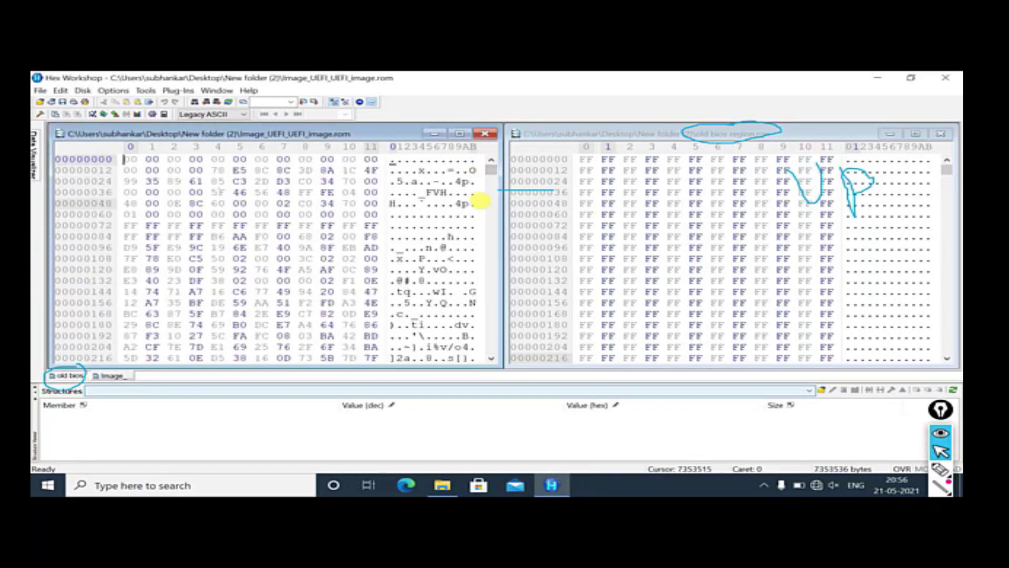
left_click(941, 468)
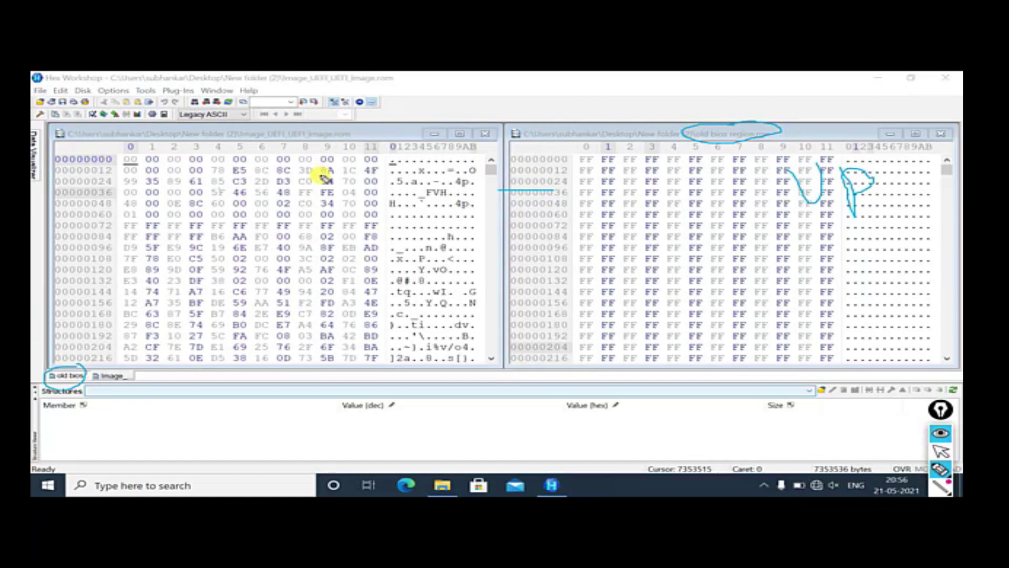
mouse_move(322, 172)
left_mouse_down()
mouse_move(348, 211)
mouse_move(358, 171)
mouse_move(388, 211)
left_mouse_up()
mouse_move(393, 170)
left_mouse_down()
mouse_move(419, 193)
mouse_move(392, 197)
left_mouse_up()
left_click(939, 451)
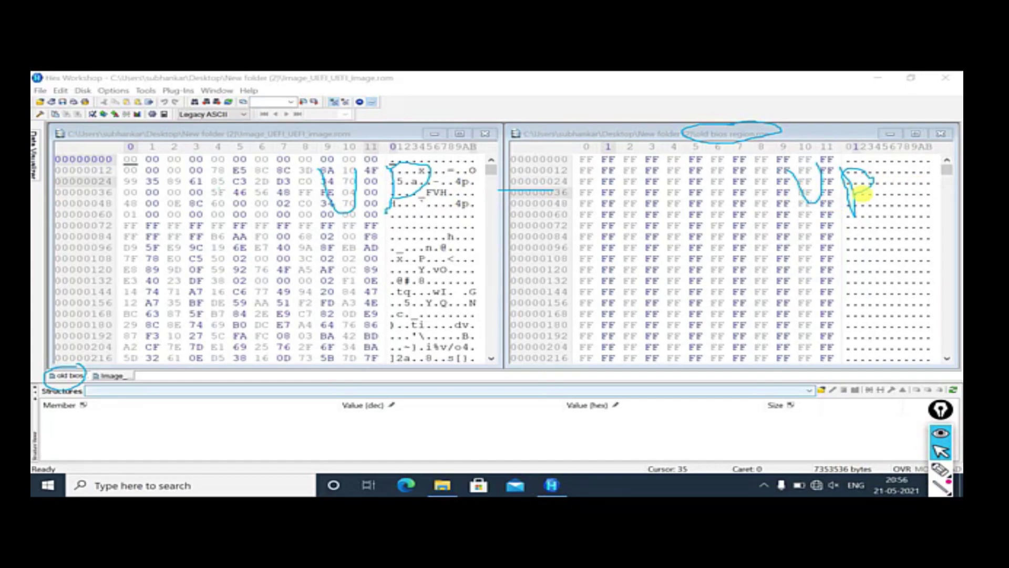
Write DOWN with the pen over the last bytes of old bios region.rgn.
left_click(859, 195)
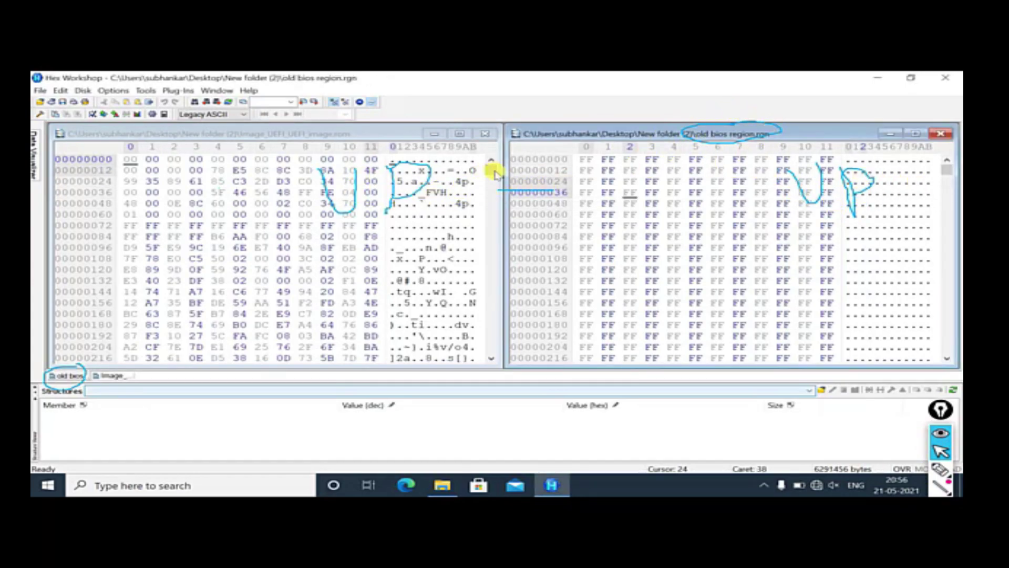
left_click_drag(946, 171, 952, 351)
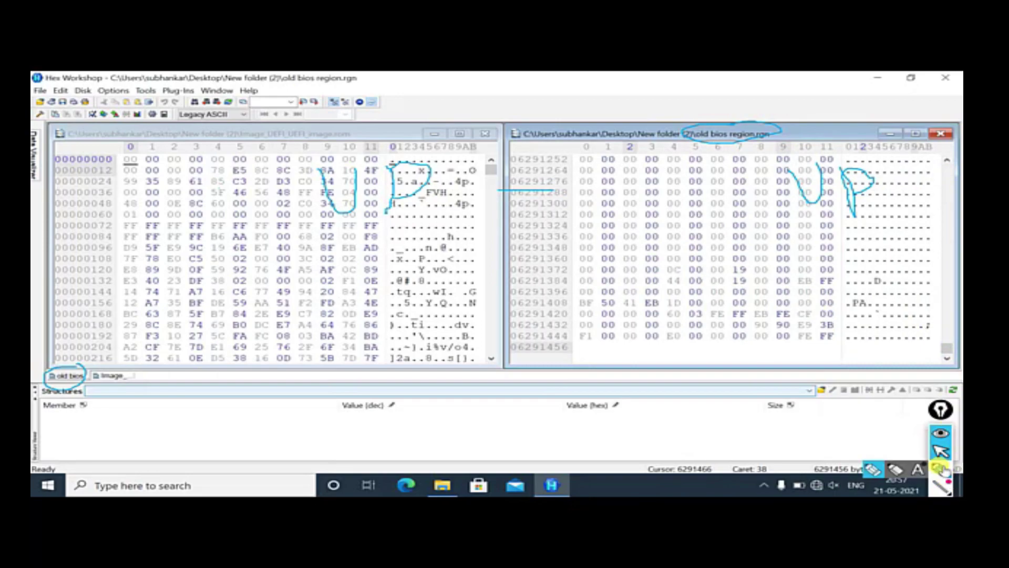
left_click(941, 469)
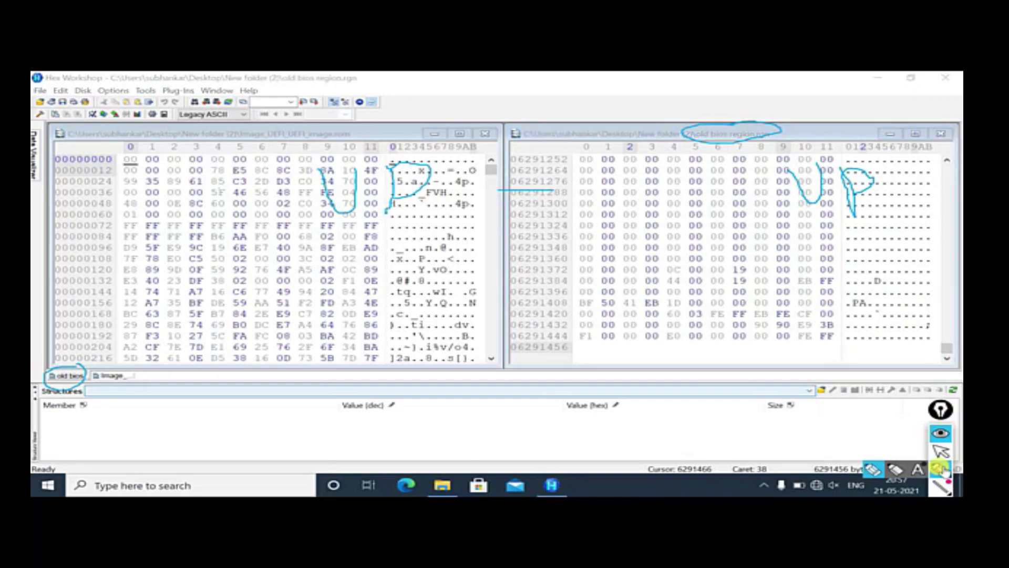
left_click(873, 470)
left_click_drag(673, 321, 674, 357)
left_click_drag(678, 316, 688, 357)
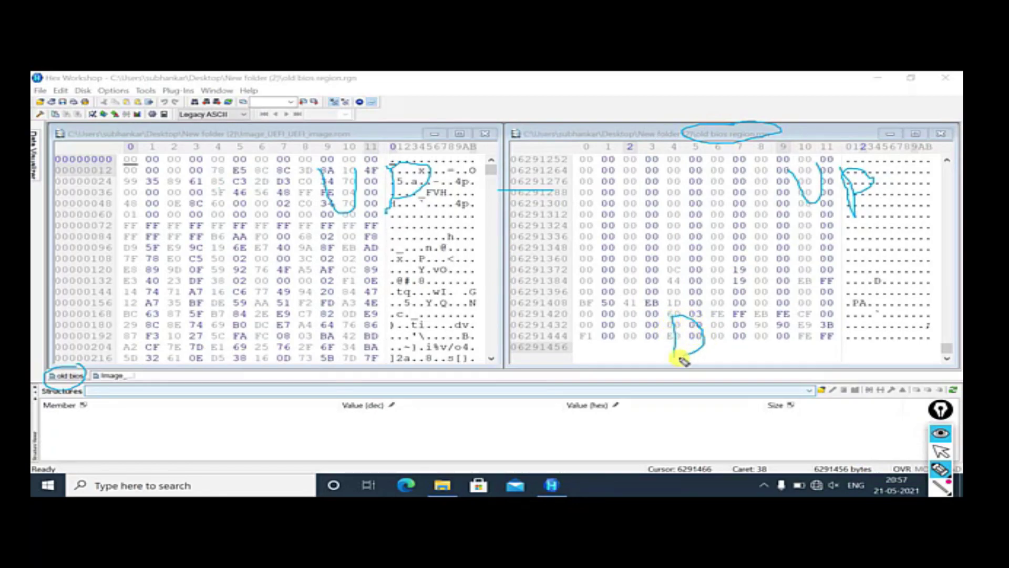
mouse_move(716, 323)
left_mouse_down()
mouse_move(736, 351)
mouse_move(728, 315)
mouse_move(762, 351)
mouse_move(789, 338)
mouse_move(808, 310)
mouse_move(830, 351)
left_mouse_up()
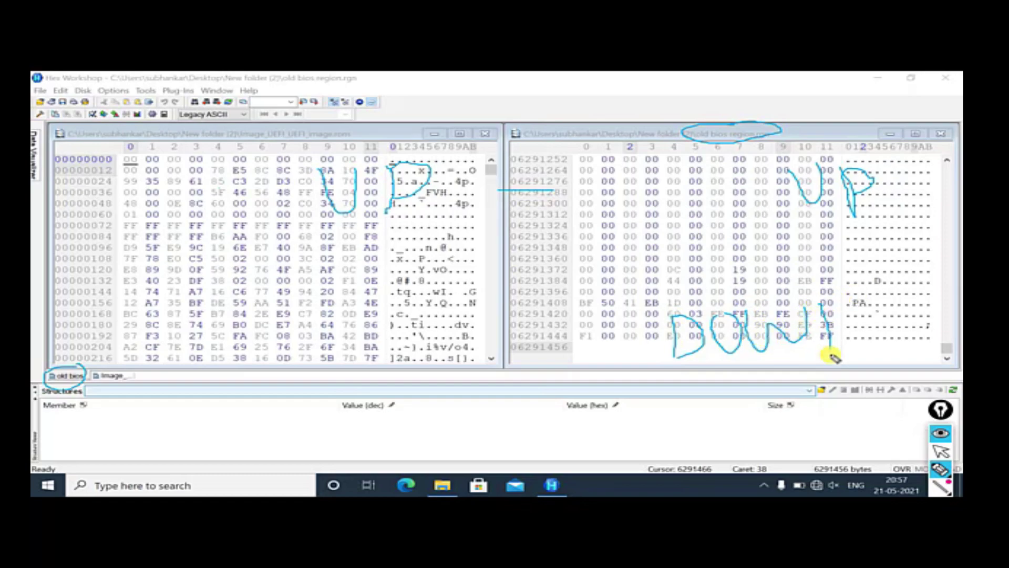
left_click_drag(830, 307, 870, 342)
left_click(941, 450)
Write DOWN with the pen over the last bytes of Image_UEFI_UEFI_image.rom and reveal the full set of annotation tools.
left_click(494, 269)
left_click_drag(494, 270, 484, 349)
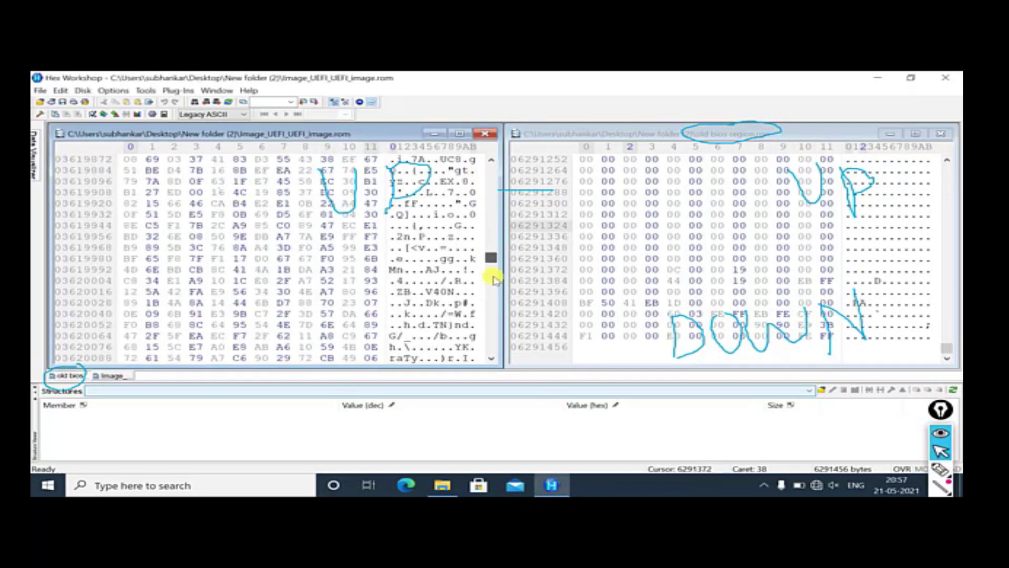
left_click(940, 469)
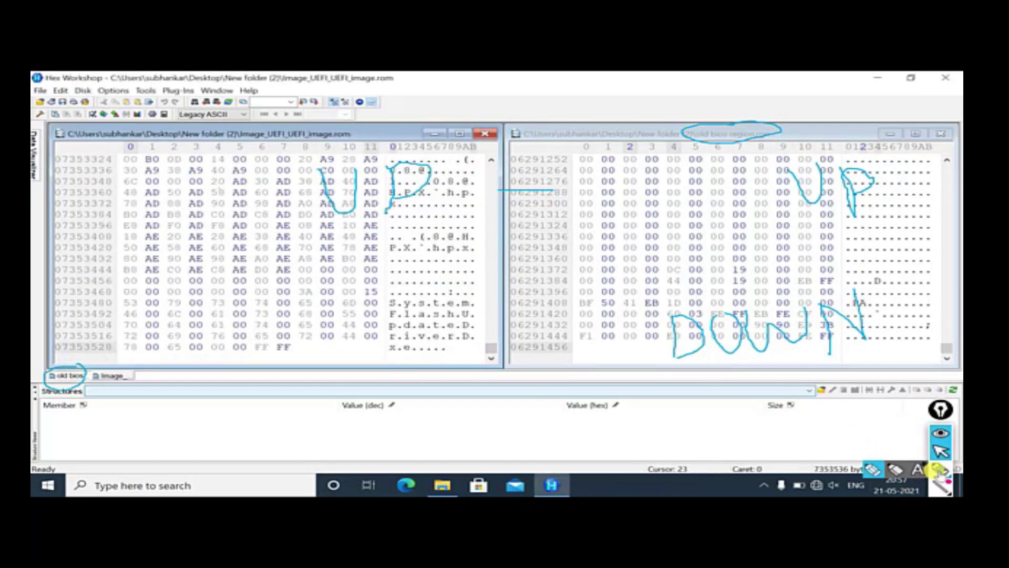
left_click(873, 469)
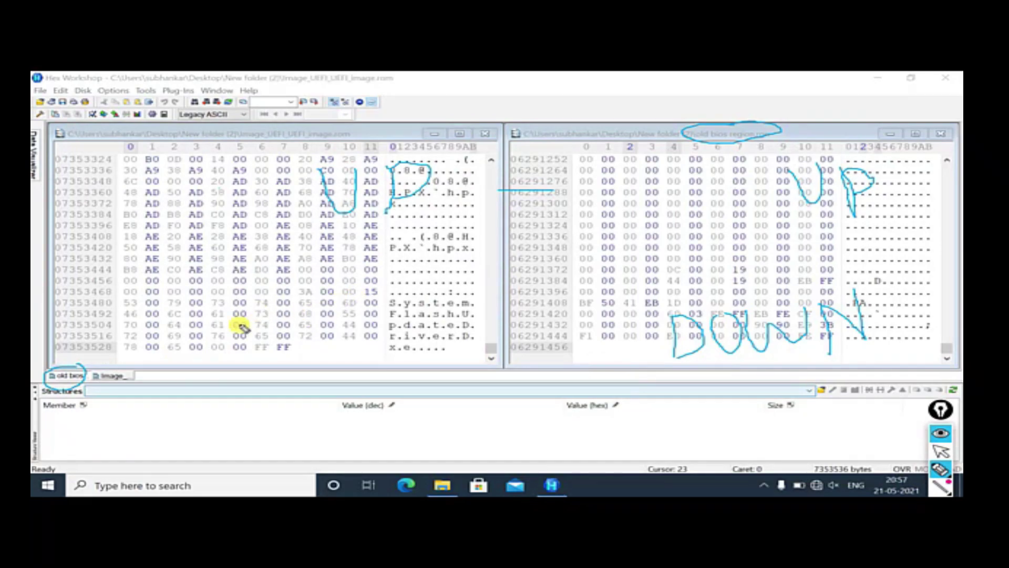
left_click_drag(203, 324, 213, 368)
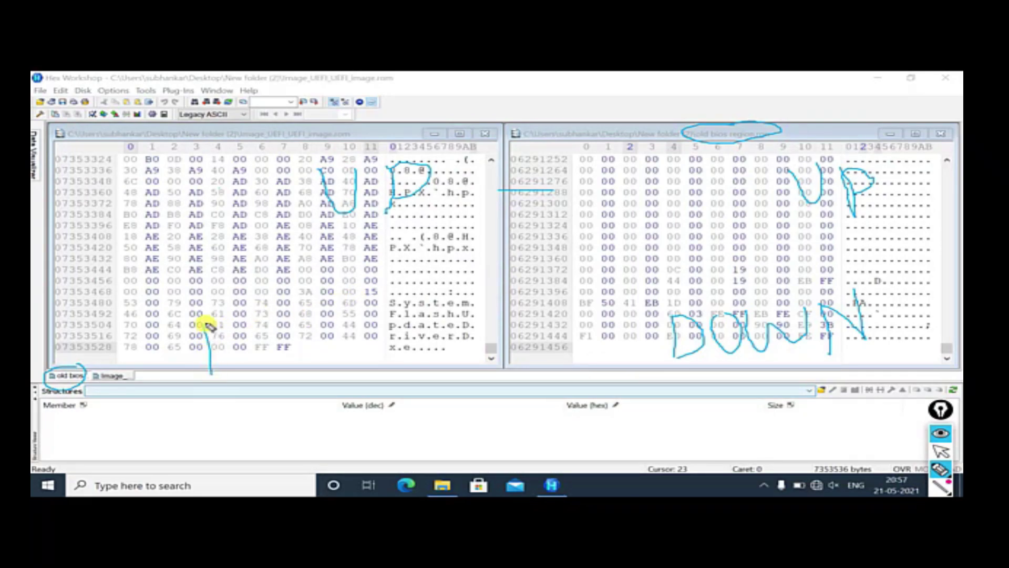
mouse_move(241, 325)
left_mouse_down()
mouse_move(275, 360)
mouse_move(252, 320)
mouse_move(293, 360)
mouse_move(333, 349)
mouse_move(338, 294)
mouse_move(372, 364)
left_mouse_up()
left_click_drag(371, 311, 414, 359)
left_click(941, 451)
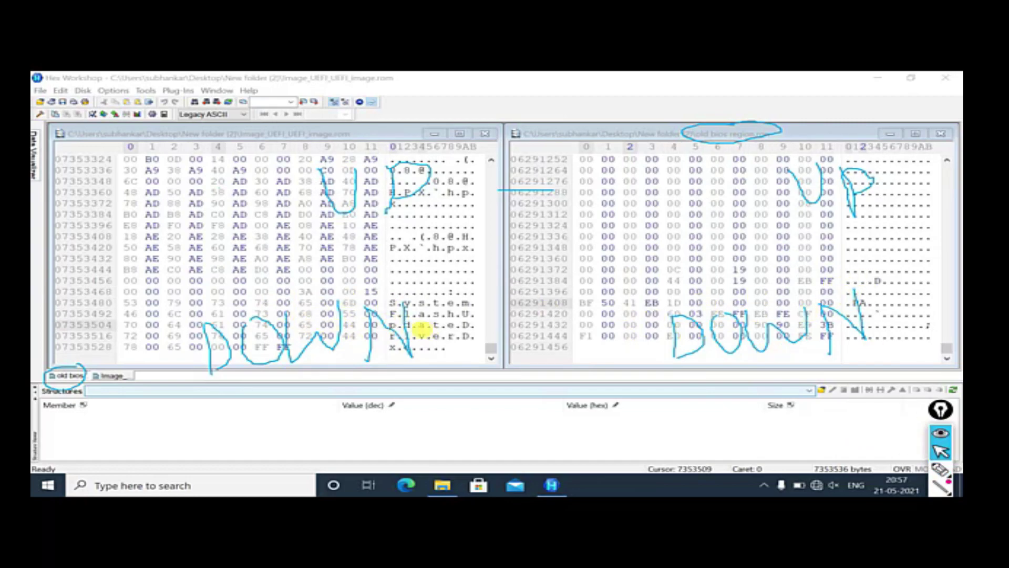
mouse_move(941, 467)
left_click(945, 417)
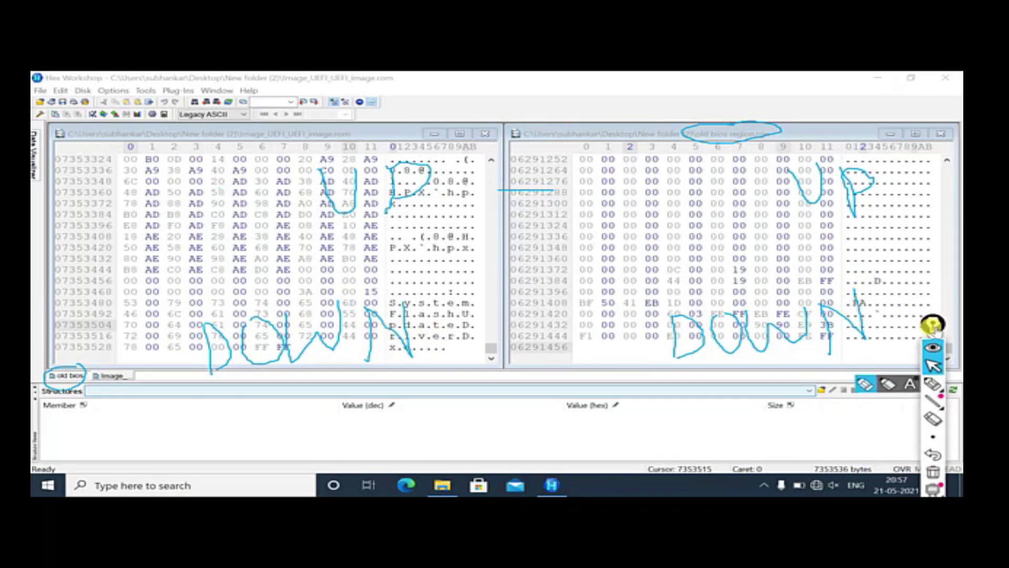
Erase the handwritten UP and DOWN notes from both hex views, return to the pointer and move the annotation toolbar lower.
left_click(933, 419)
left_click_drag(841, 342, 678, 344)
left_click_drag(840, 207, 879, 192)
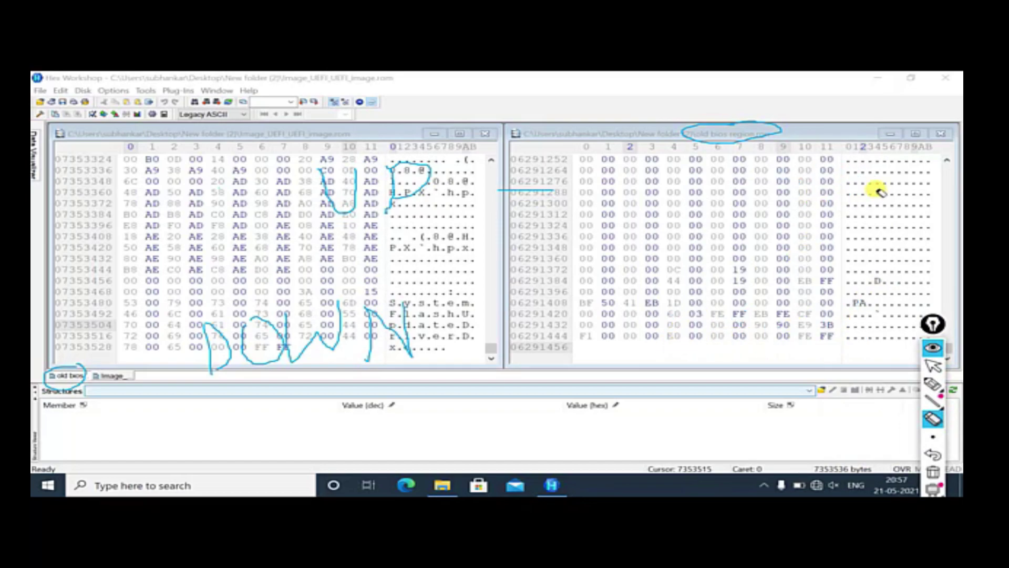
left_click_drag(413, 332, 186, 364)
left_click_drag(424, 200, 308, 207)
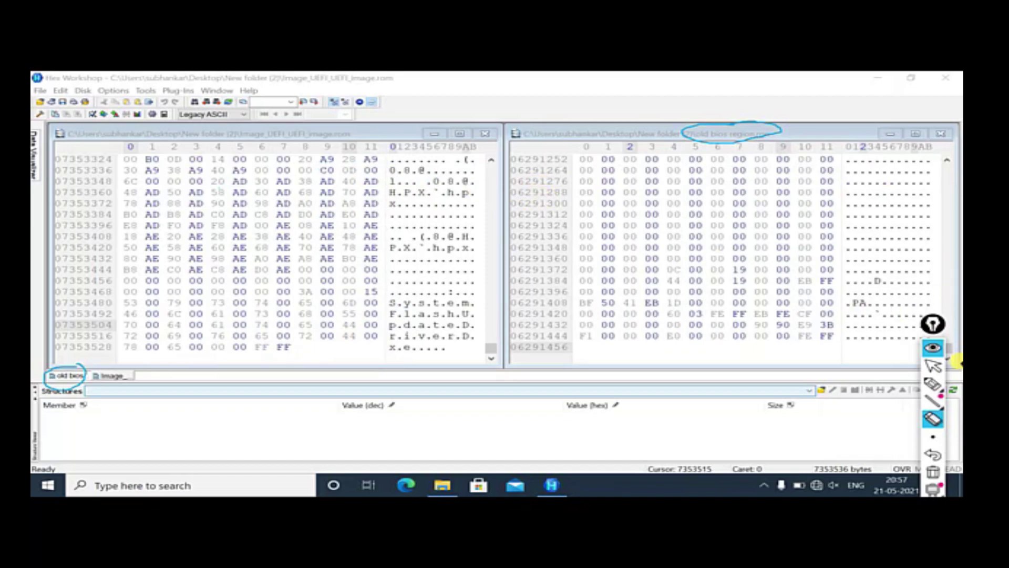
left_click(932, 366)
left_click_drag(934, 324, 941, 434)
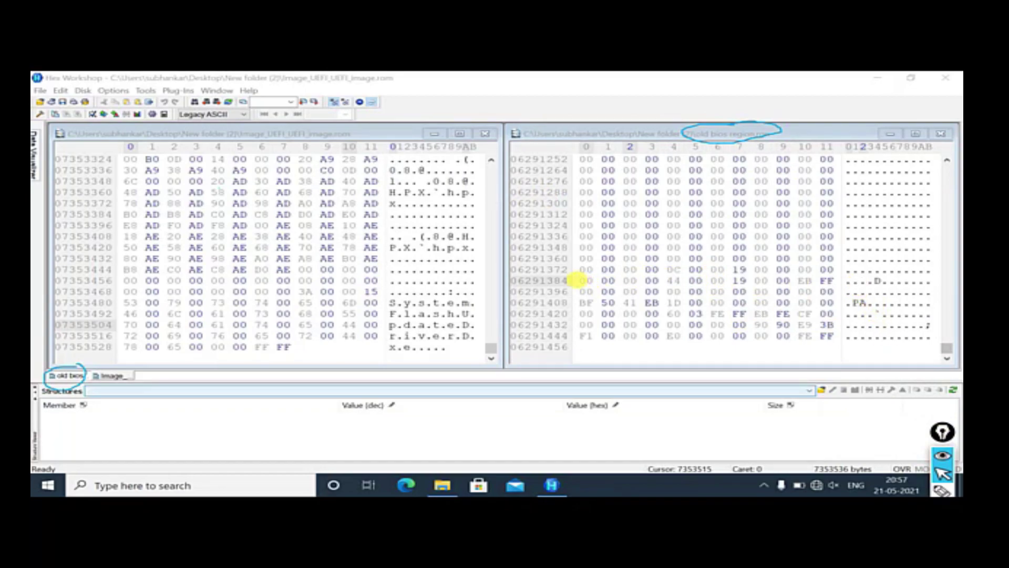
Copy the last 72 bytes of old bios region.rgn, from offset 06291384 to the end of the file.
left_click(578, 281)
left_click_drag(578, 281, 828, 339)
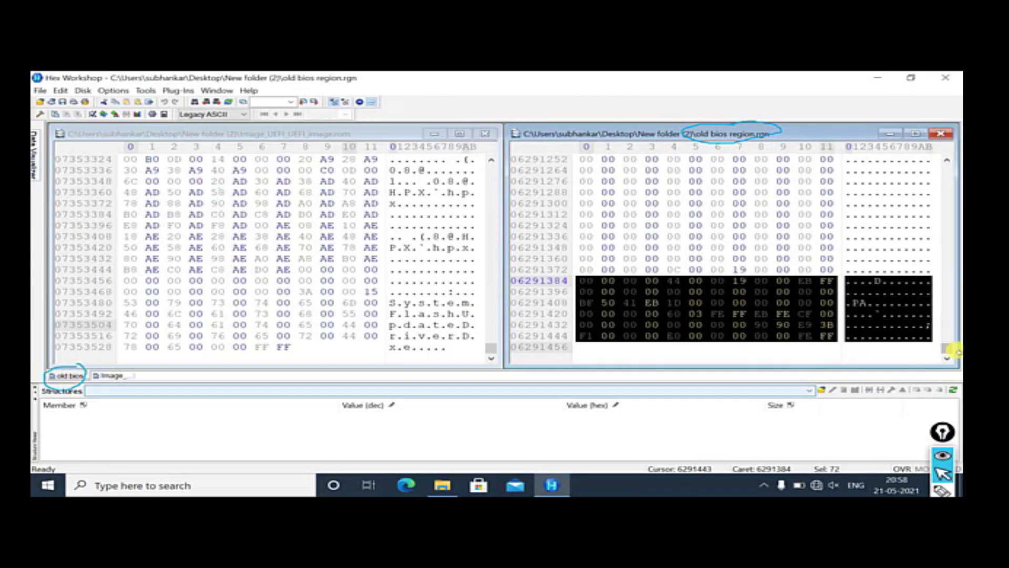
right_click(666, 293)
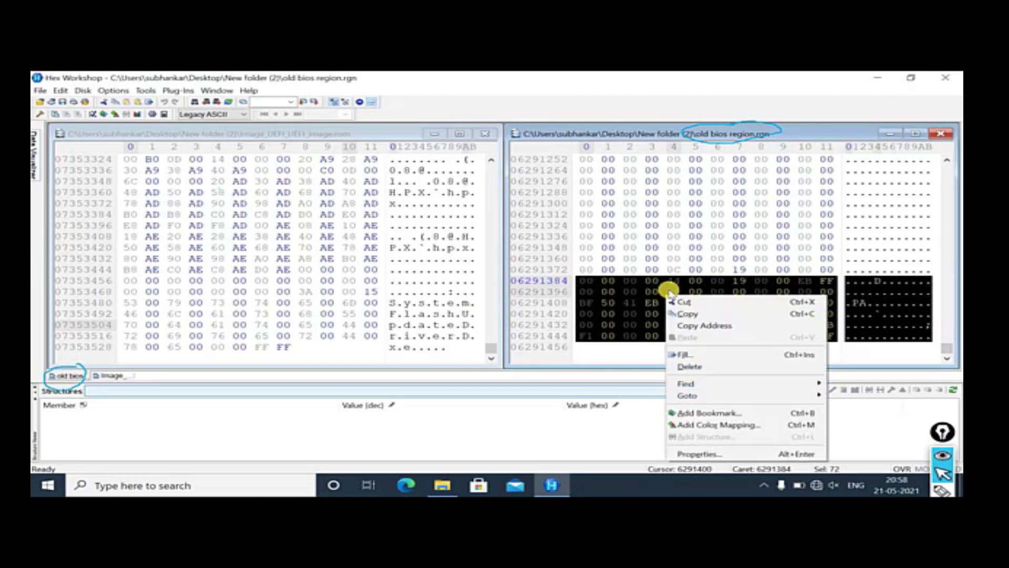
left_click(691, 314)
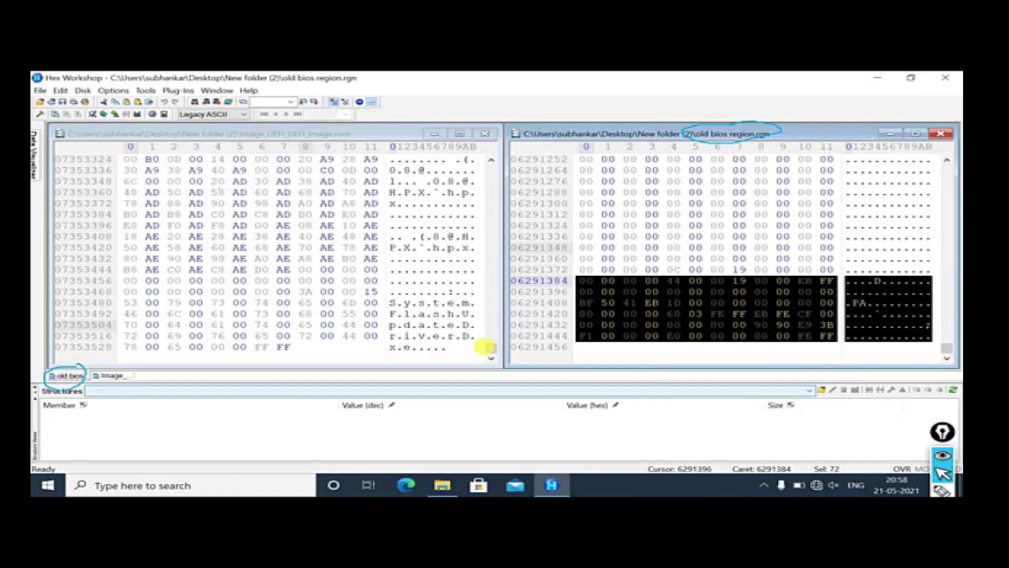
Search downward from the first byte of Image_UEFI_UEFI_image.rom for the copied bytes as hex values, replacing the previous search value.
left_click_drag(491, 348, 490, 163)
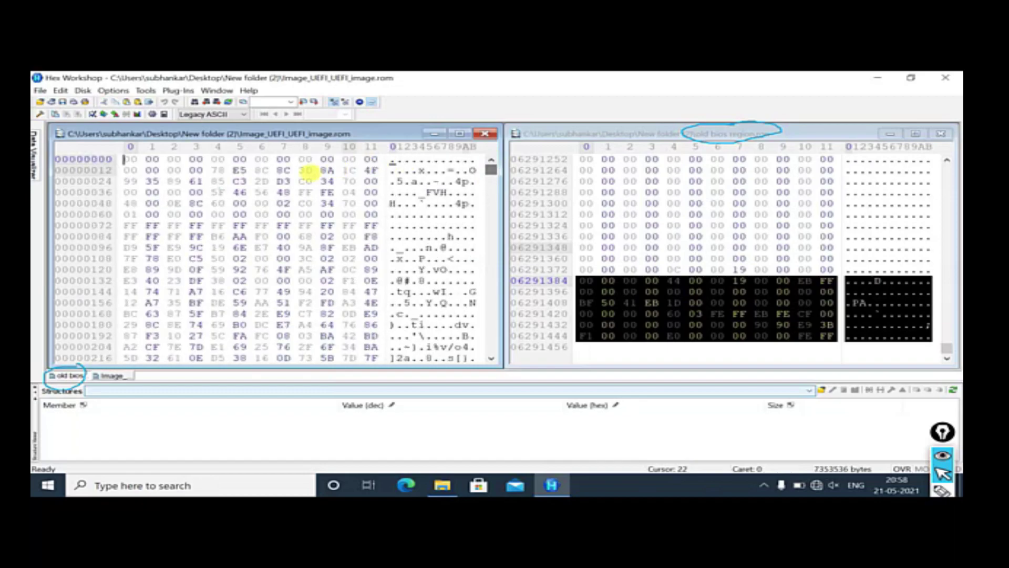
left_click_drag(125, 159, 132, 159)
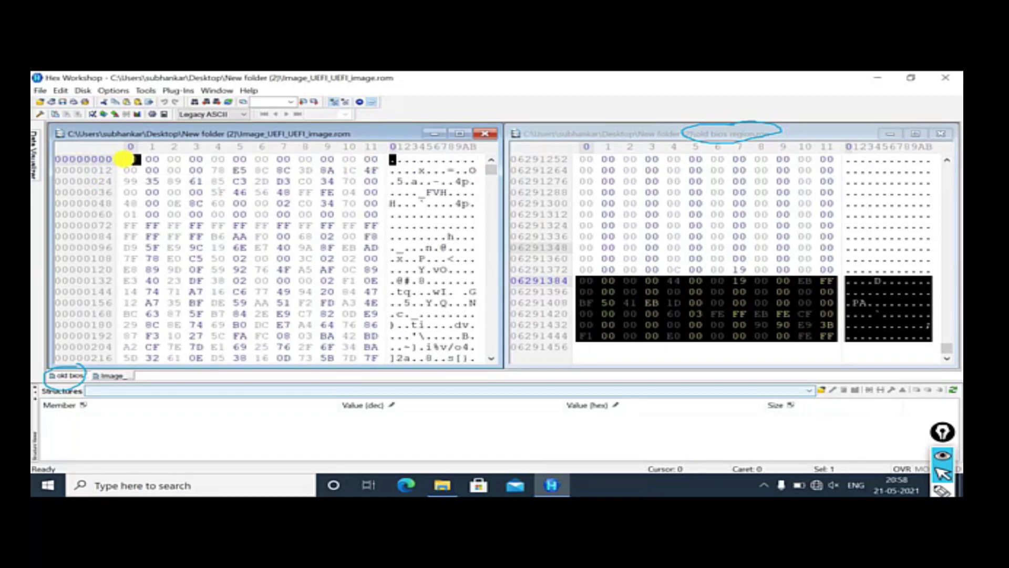
key("ctrl+f")
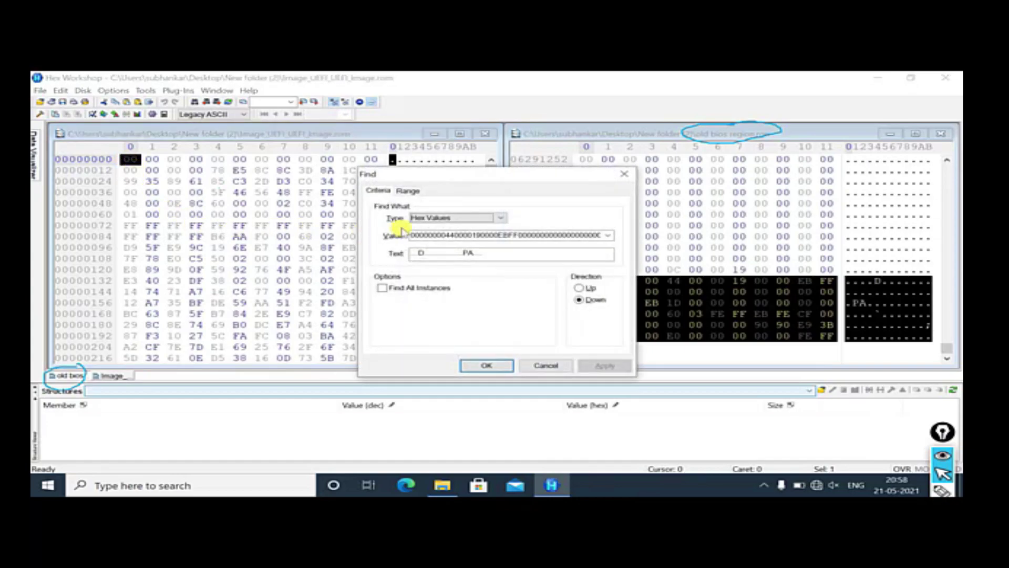
double_click(428, 235)
key("BackSpace")
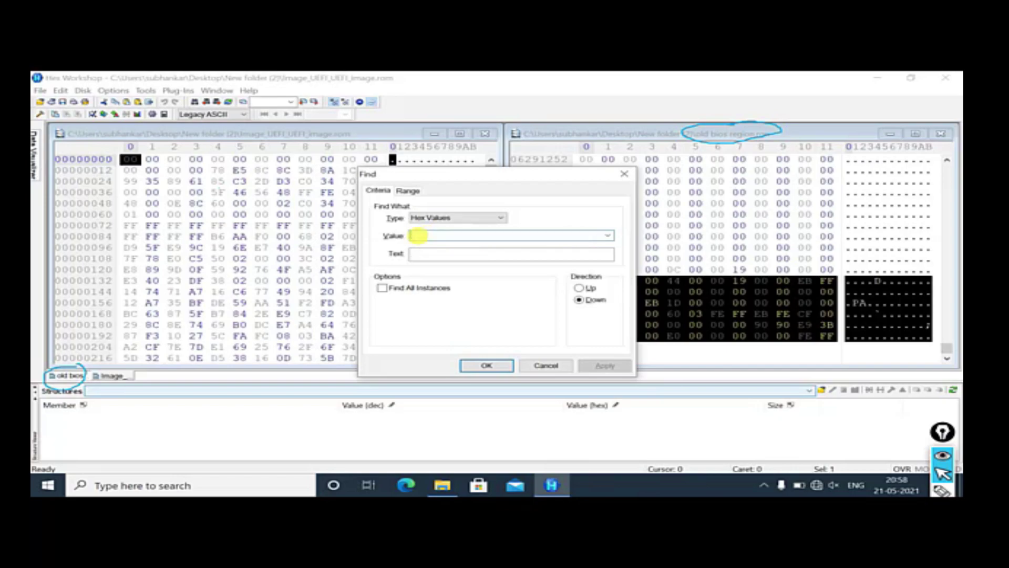
right_click(416, 236)
left_click(444, 280)
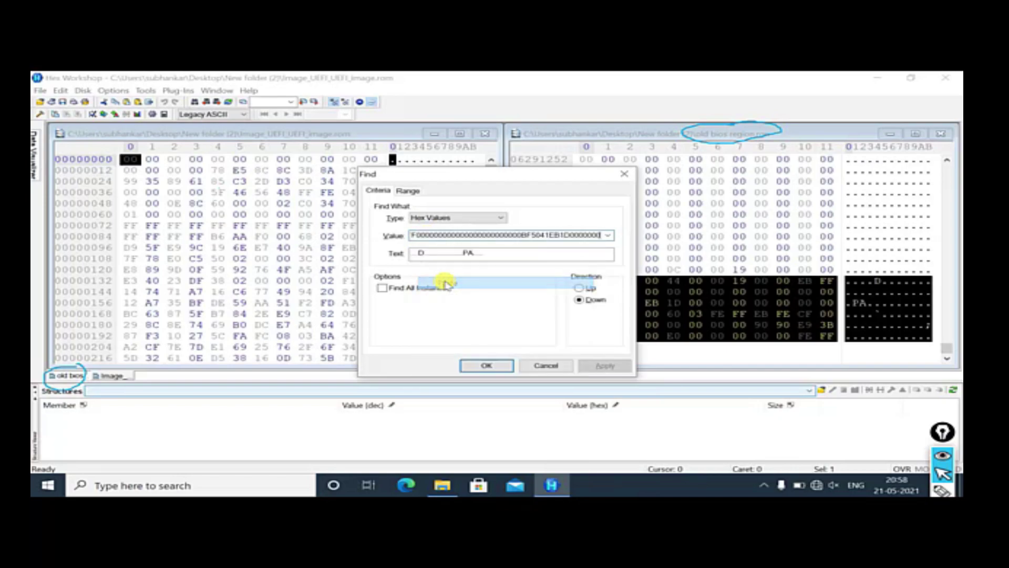
left_click(483, 364)
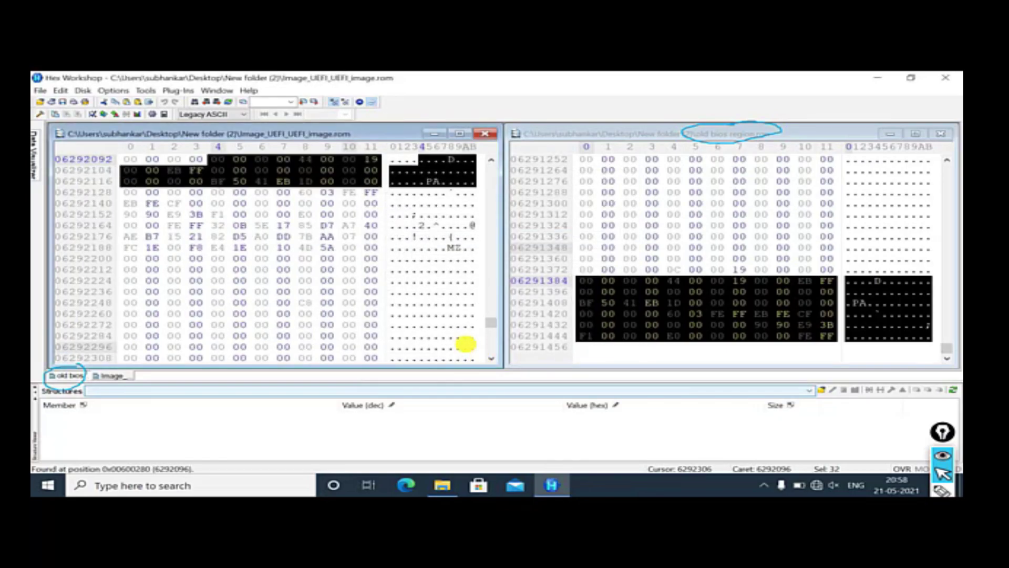
scroll(360, 247, "up", 2)
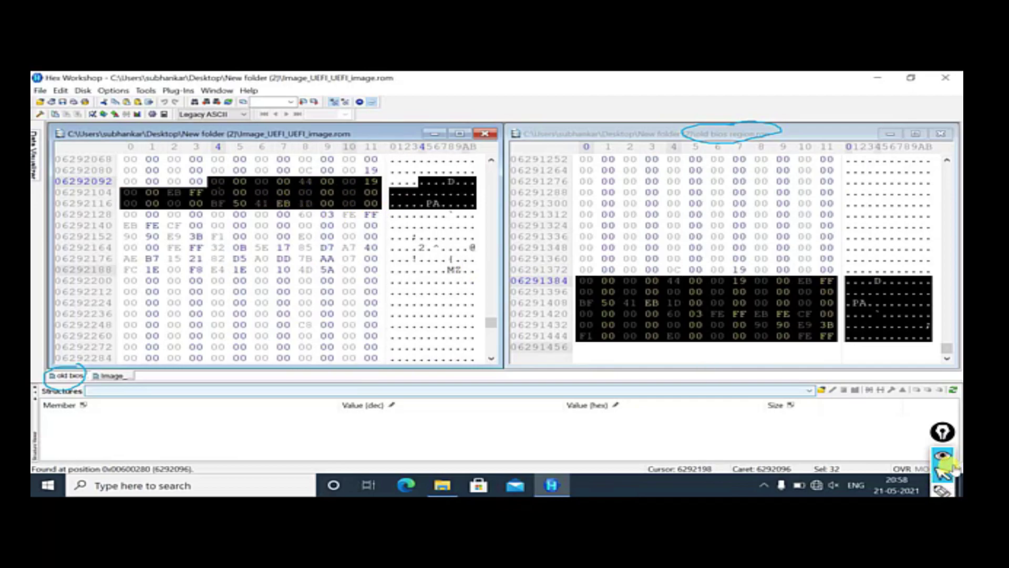
Write MATCH with the pen below the highlighted search hit in Image_UEFI_UEFI_image.rom.
left_click(937, 446)
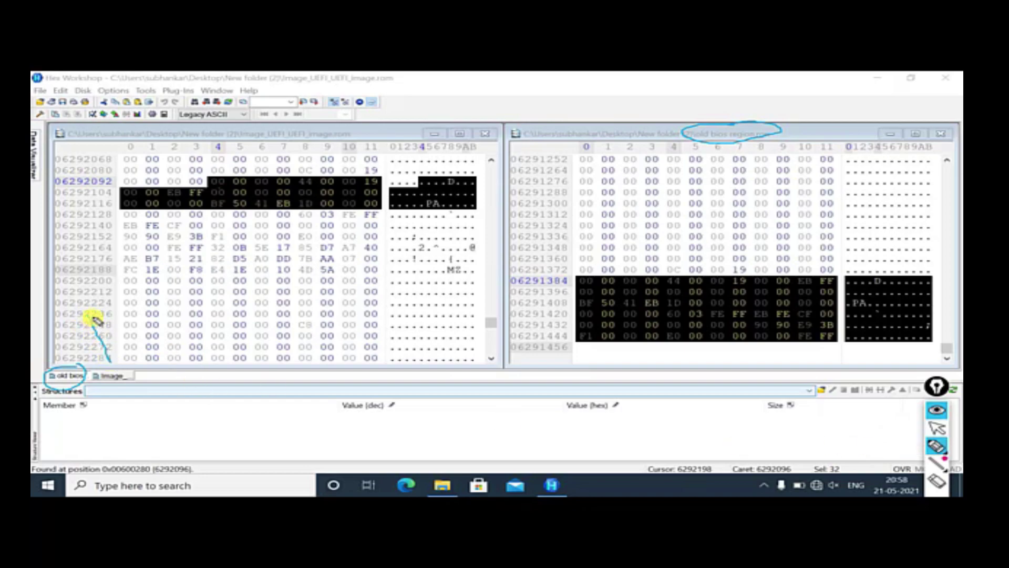
left_click_drag(126, 304, 163, 352)
left_click_drag(162, 304, 174, 358)
left_click_drag(163, 304, 216, 357)
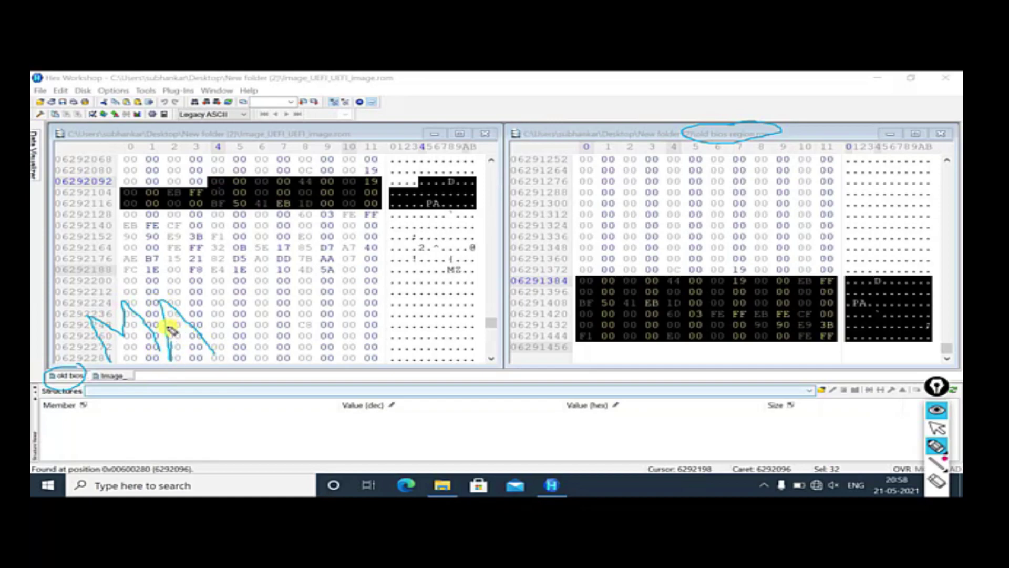
left_click_drag(192, 292, 244, 278)
left_click_drag(254, 317, 263, 348)
left_click_drag(270, 284, 306, 340)
left_click_drag(288, 263, 327, 336)
left_click_drag(317, 255, 370, 319)
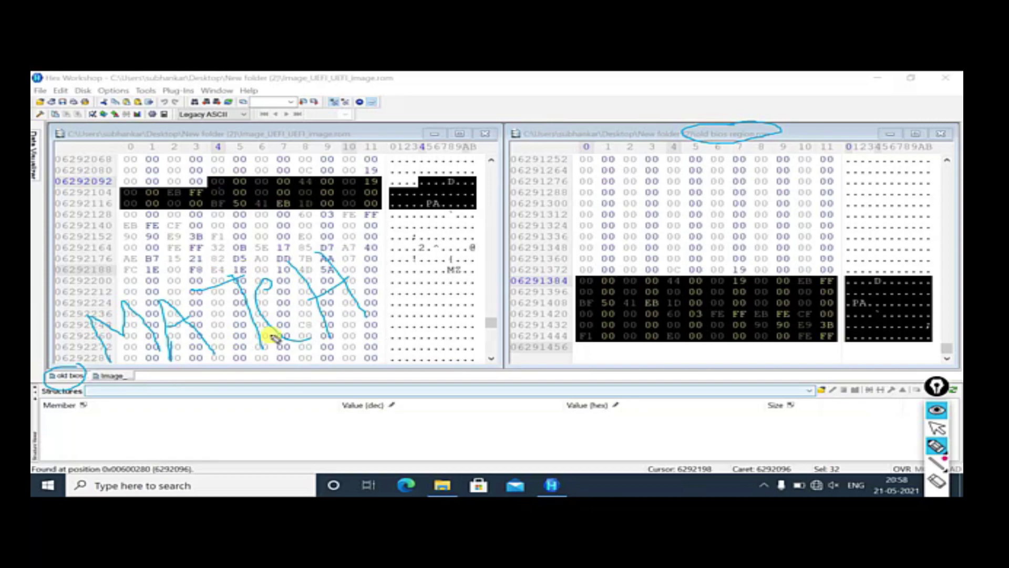
Erase the MATCH note and the circle around the old bios file tab, and return to the pointer.
left_click(938, 480)
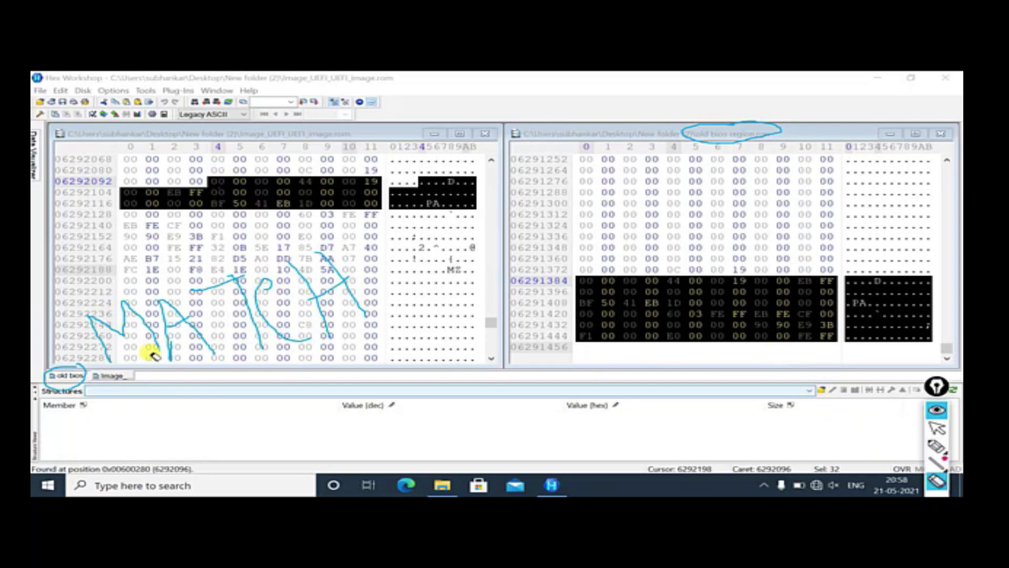
mouse_move(330, 287)
left_mouse_down()
mouse_move(212, 314)
mouse_move(63, 323)
mouse_move(69, 370)
left_mouse_up()
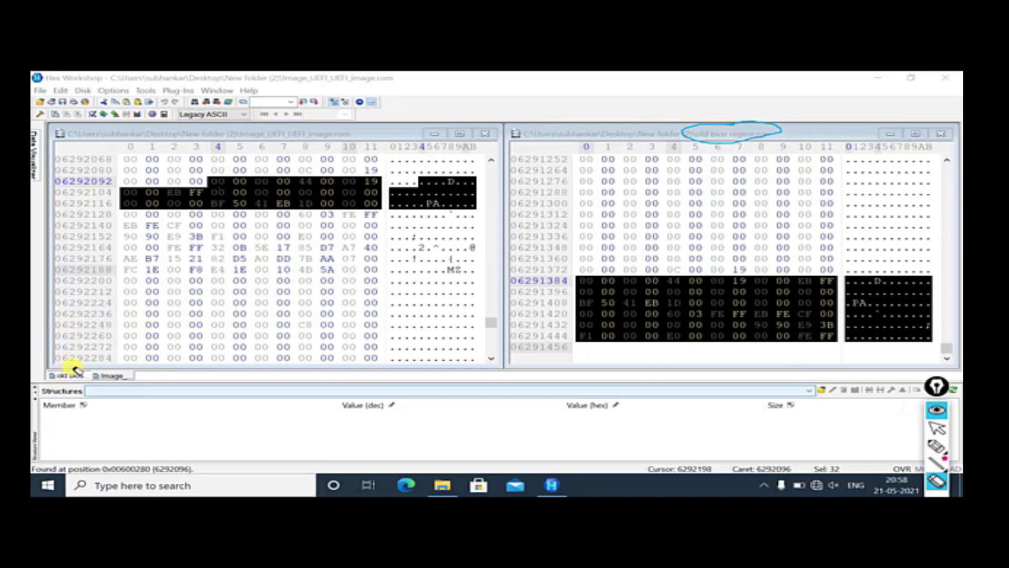
mouse_move(953, 451)
left_click(937, 427)
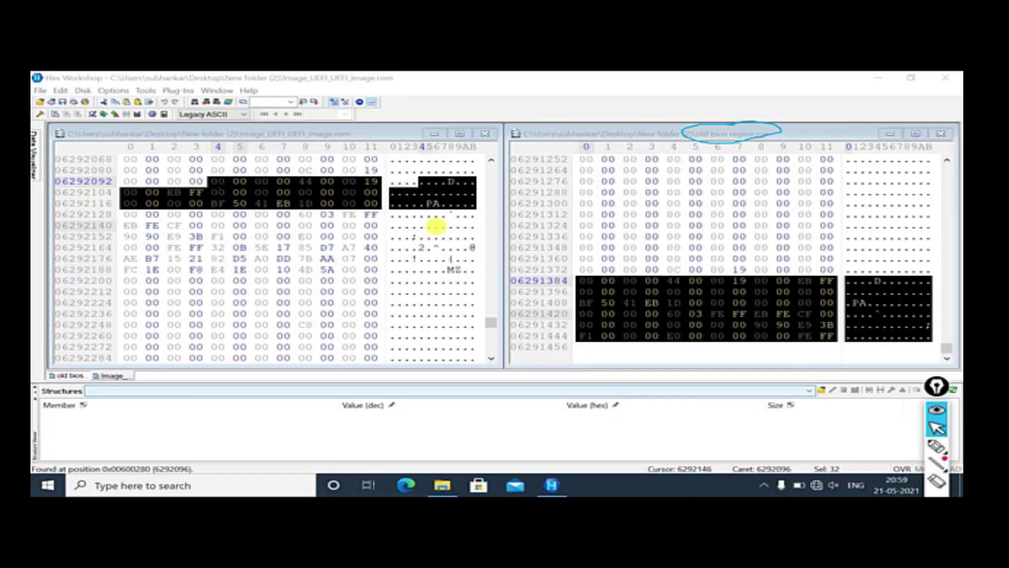
Mark the position after PA in Image_UEFI_UEFI_image.rom and select everything after PA to the end of old bios region.rgn.
left_click(437, 203)
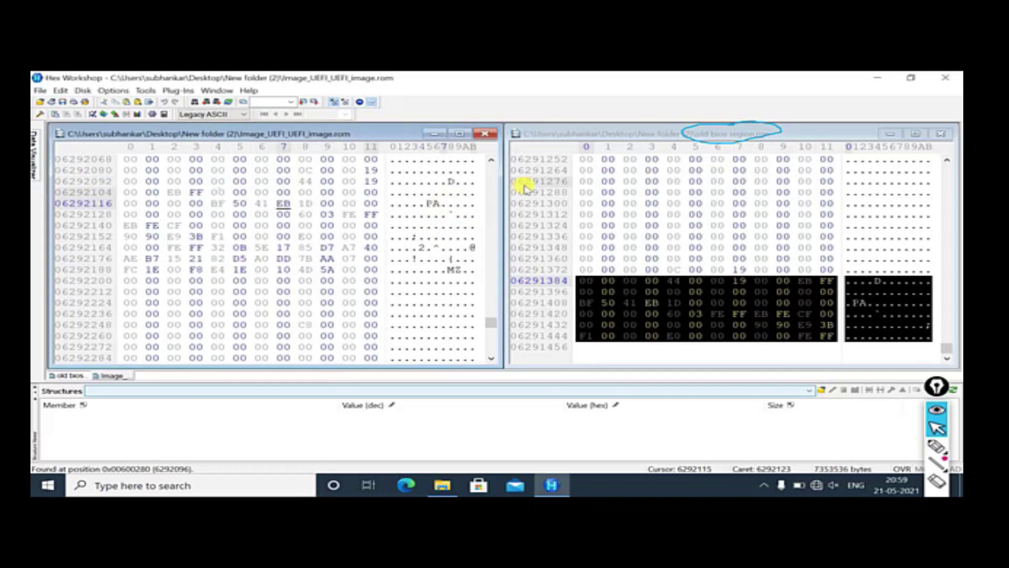
left_click(864, 303)
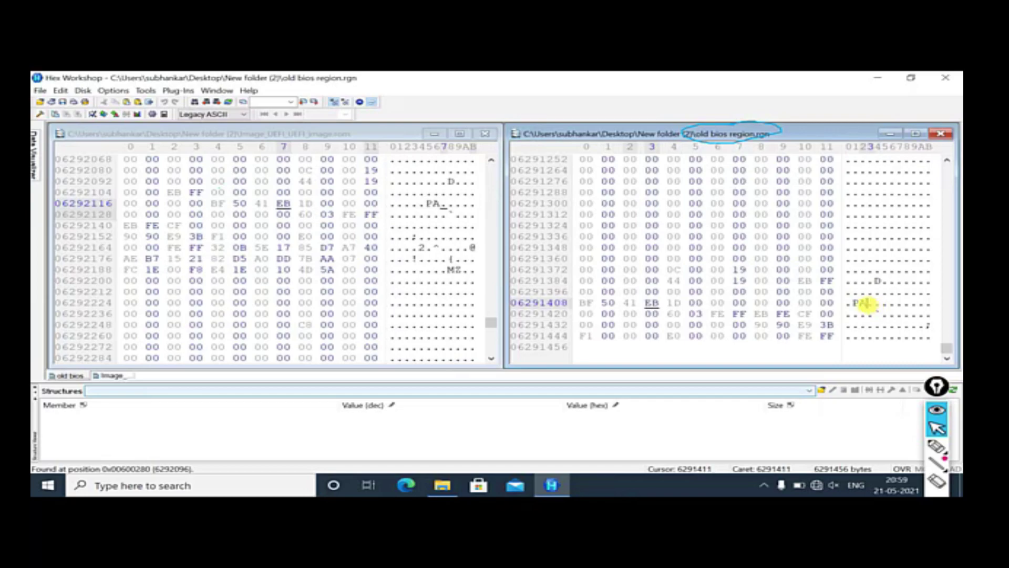
left_click_drag(864, 303, 953, 340)
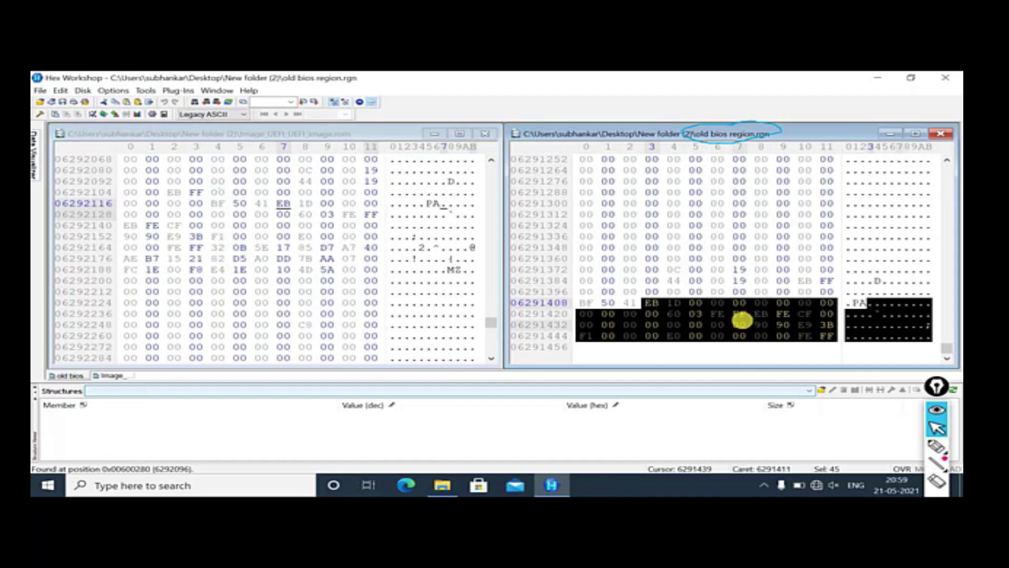
left_click(868, 302)
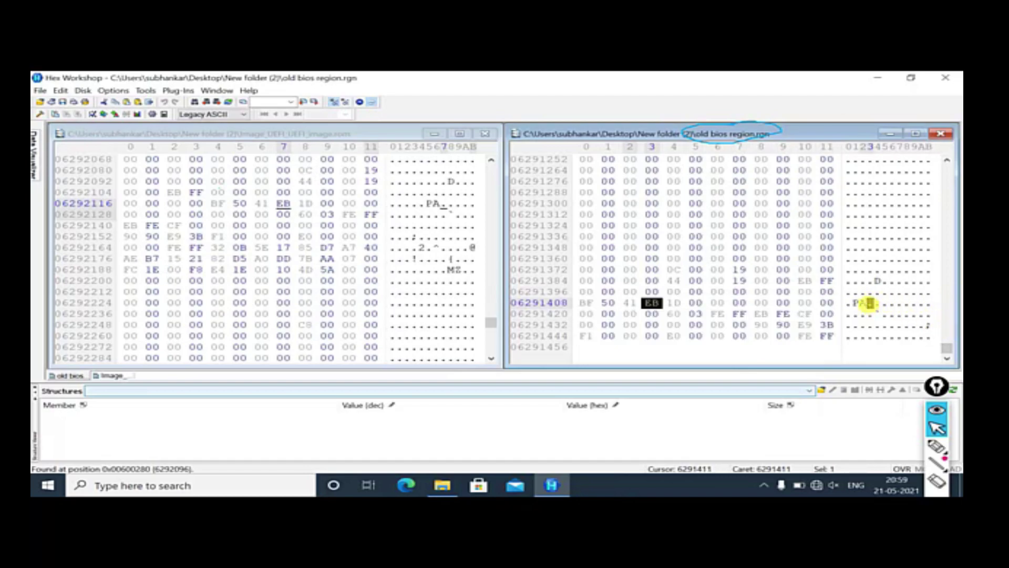
left_click_drag(865, 301, 931, 344)
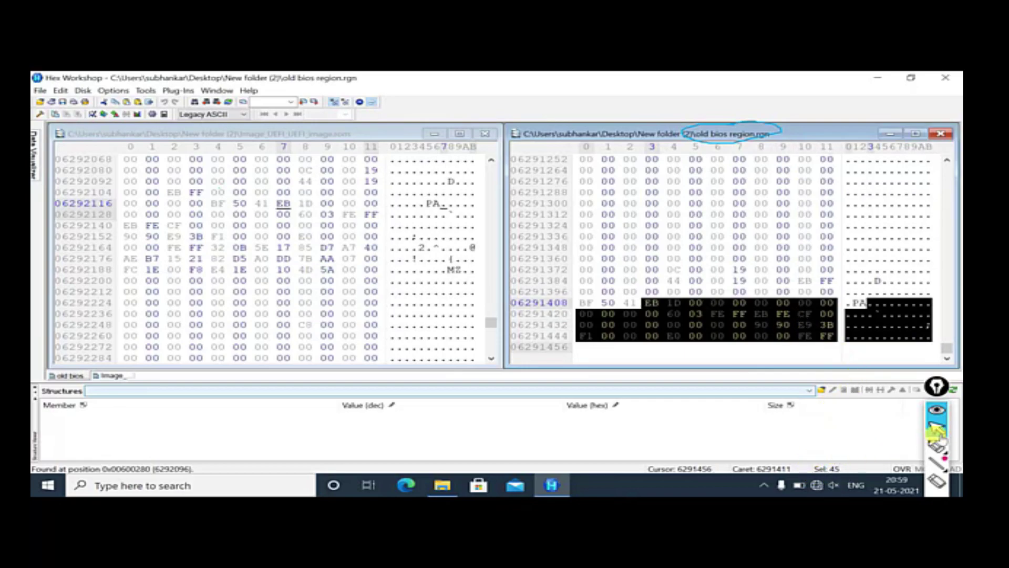
Circle the selection size in the status bar with the pen and return to the pointer.
mouse_move(938, 446)
left_click(873, 446)
mouse_move(833, 451)
left_mouse_down()
mouse_move(791, 460)
mouse_move(818, 481)
mouse_move(857, 466)
mouse_move(838, 447)
mouse_move(835, 470)
left_mouse_up()
left_click(937, 427)
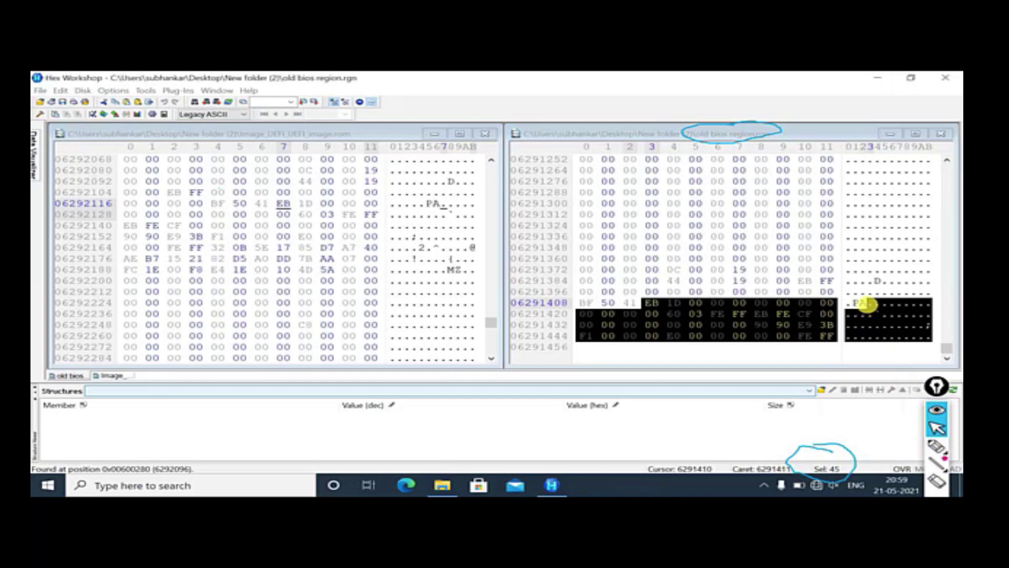
Recheck the bytes from after PA to the end of old bios region.rgn against the position after PA in Image_UEFI_UEFI_image.rom.
left_click(864, 301)
left_click_drag(868, 303, 947, 341)
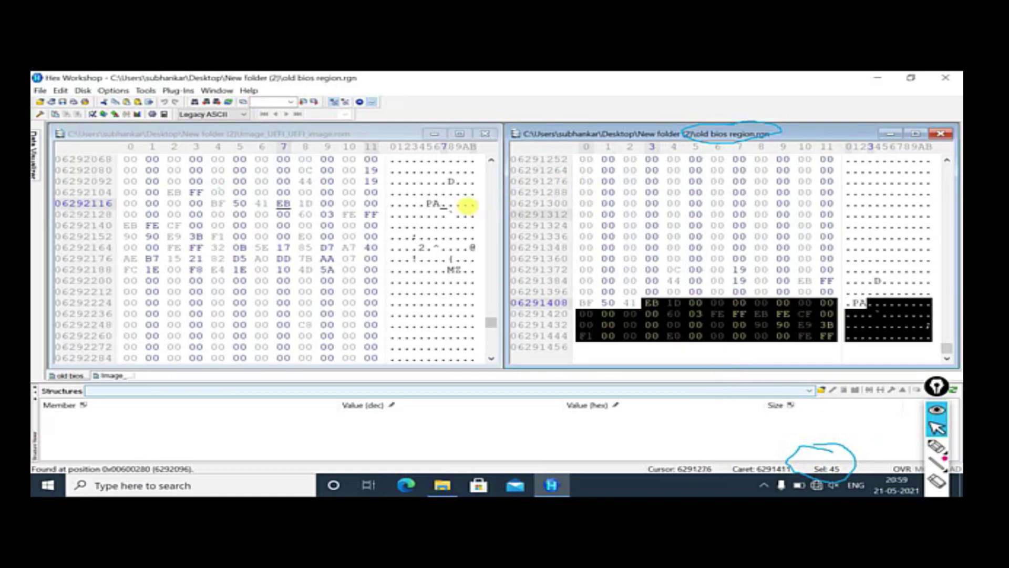
left_click(434, 204)
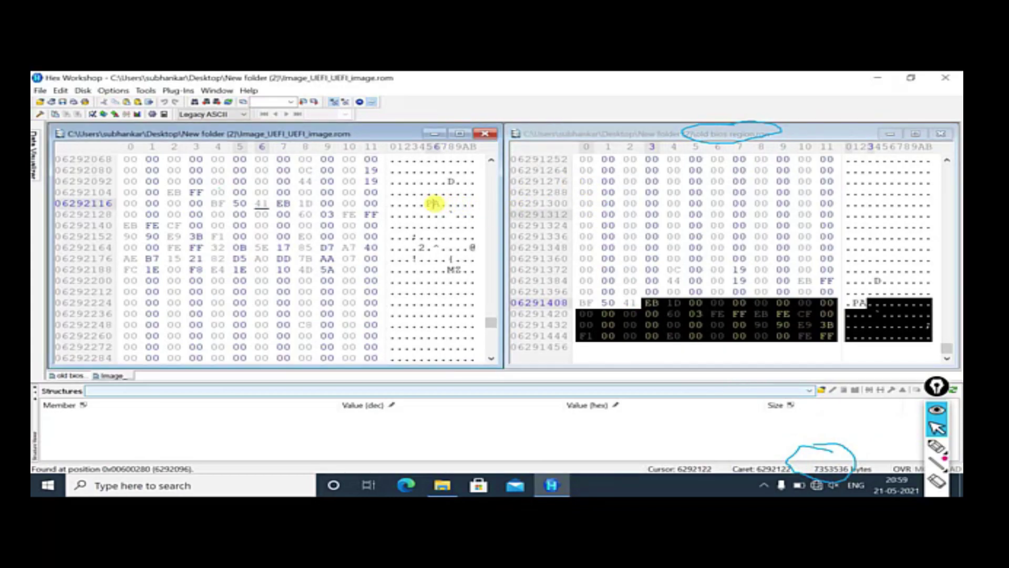
left_click(441, 204)
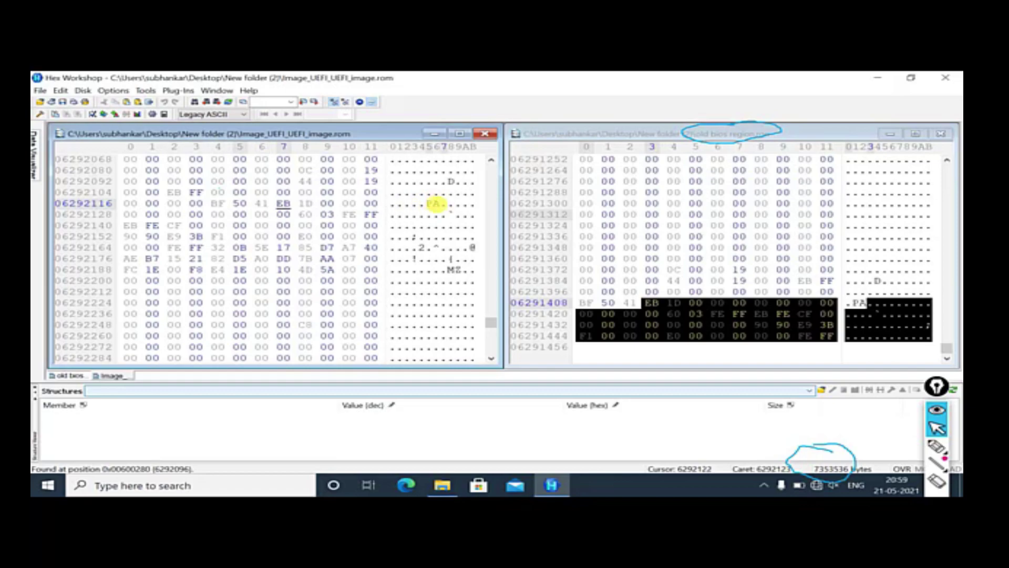
left_click(804, 314)
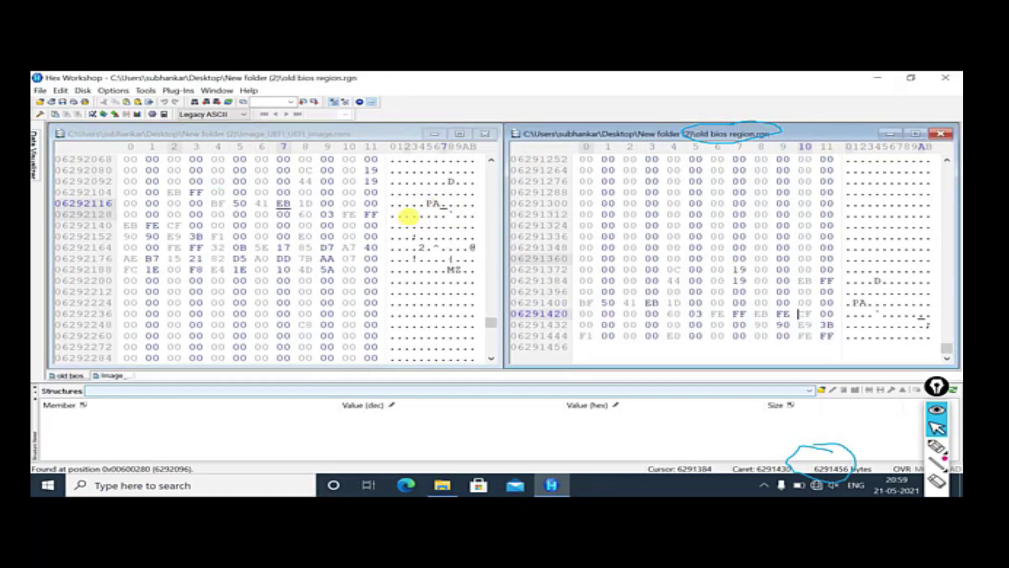